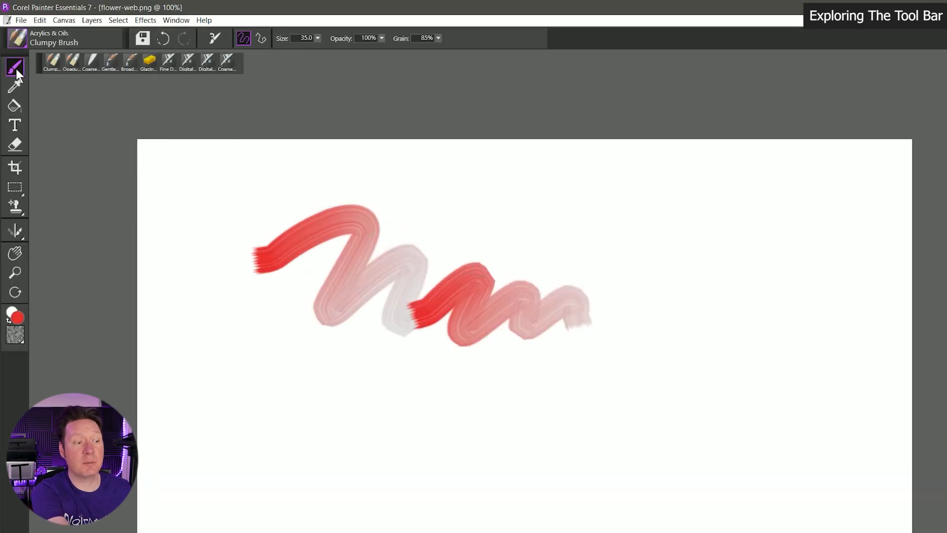
click(16, 87)
click(14, 106)
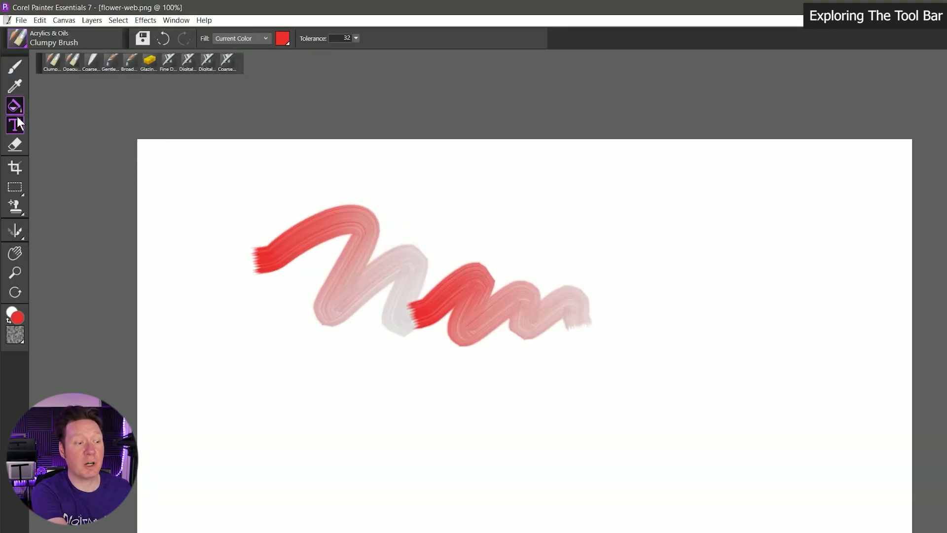
click(15, 144)
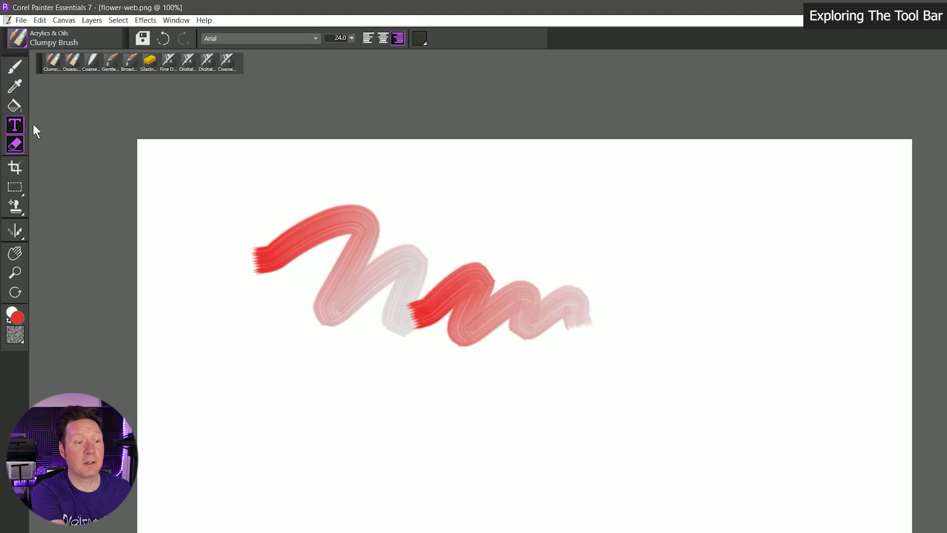
click(20, 69)
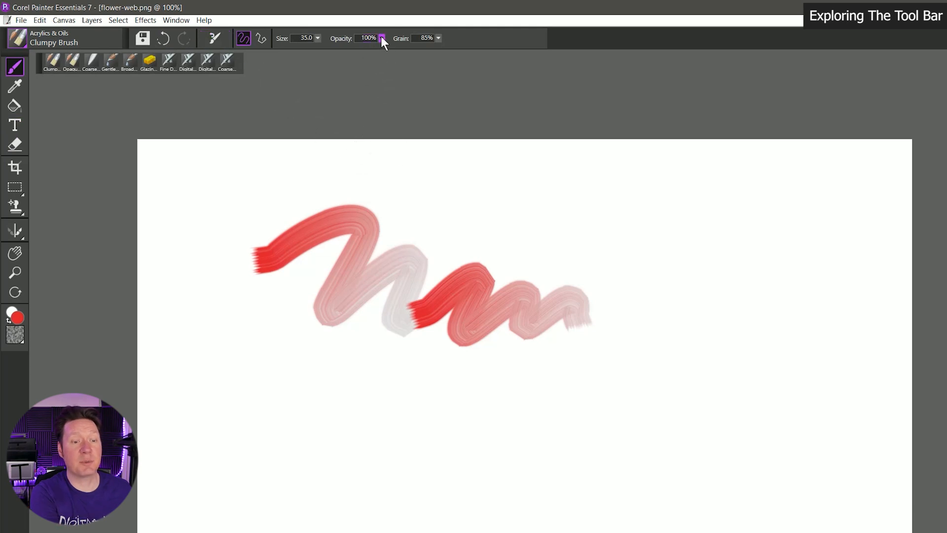
- Set the Clumpy Brush to 41% opacity, size 8.1 and 17% grain, and paint a thin zigzag stroke above the existing strokes
drag(382, 38, 369, 48)
click(369, 49)
click(318, 38)
click(295, 50)
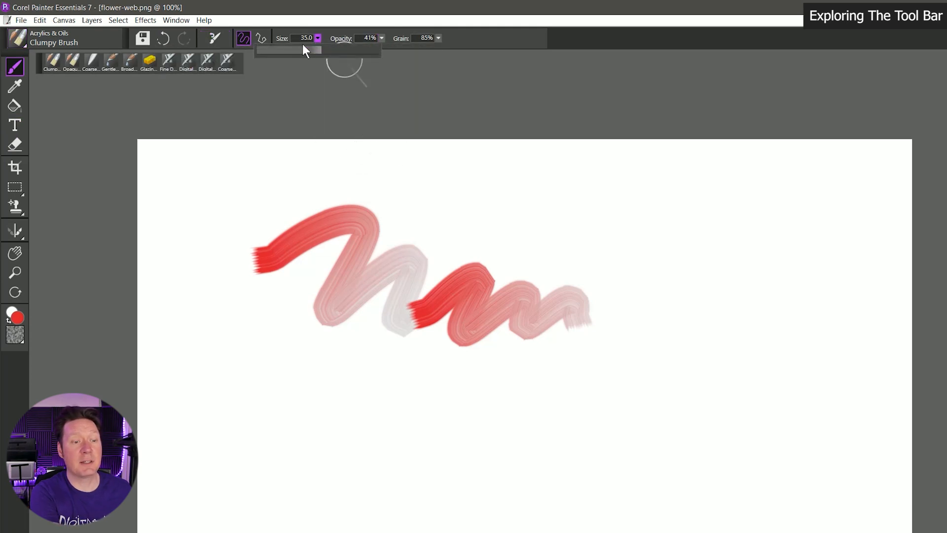
click(438, 38)
click(420, 49)
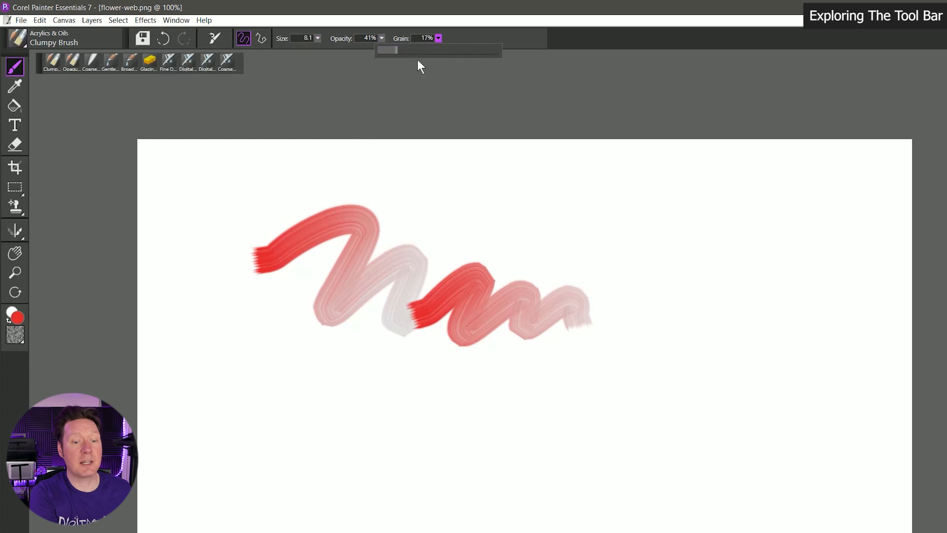
mouse_move(423, 205)
mouse_down()
mouse_move(489, 173)
mouse_move(471, 213)
mouse_move(525, 249)
mouse_move(650, 257)
mouse_up()
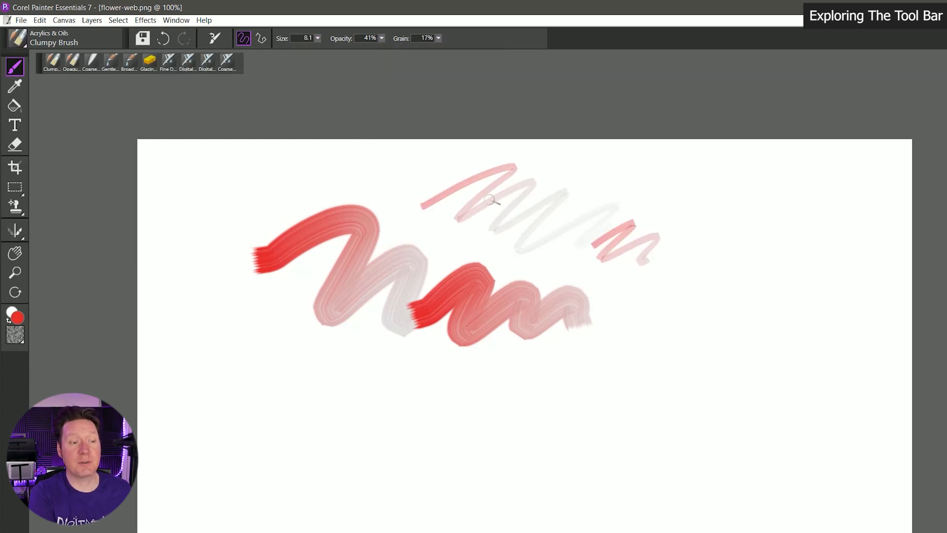
- Reset the brush to its default settings and paint a long wavy red stroke below the existing ones
click(214, 37)
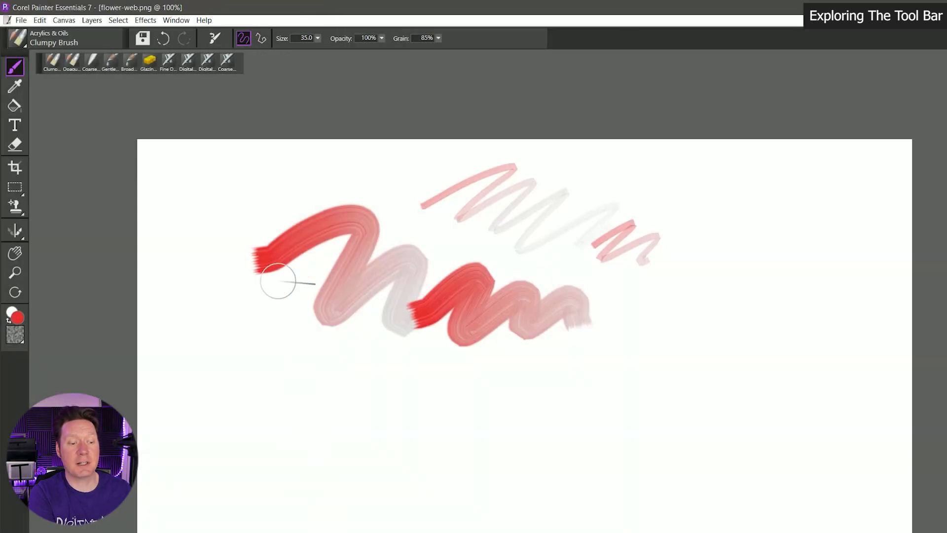
mouse_move(266, 377)
mouse_down()
mouse_move(333, 362)
mouse_move(433, 405)
mouse_move(498, 378)
mouse_move(617, 367)
mouse_move(725, 326)
mouse_move(735, 261)
mouse_move(764, 207)
mouse_up()
- Paint a closed outline of connected straight-line strokes around the freehand strokes on the canvas
click(261, 39)
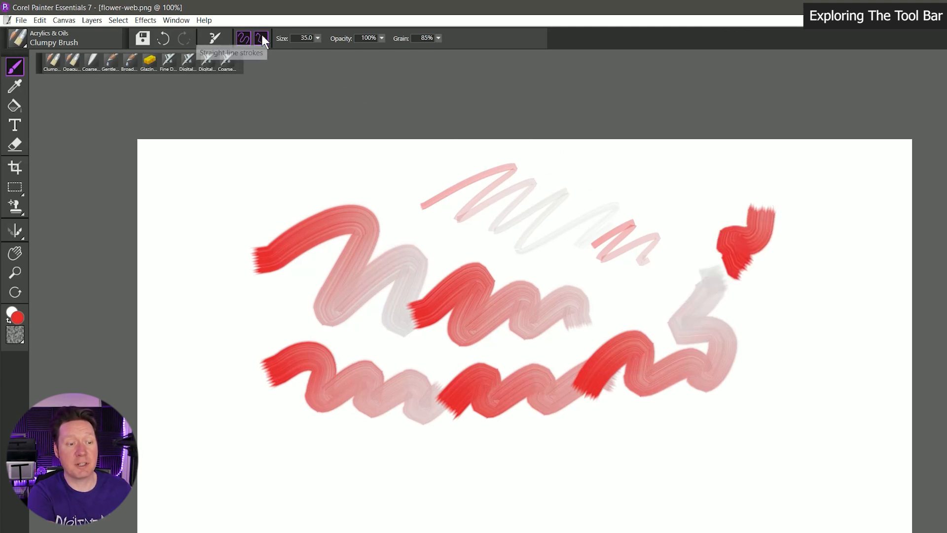
click(293, 451)
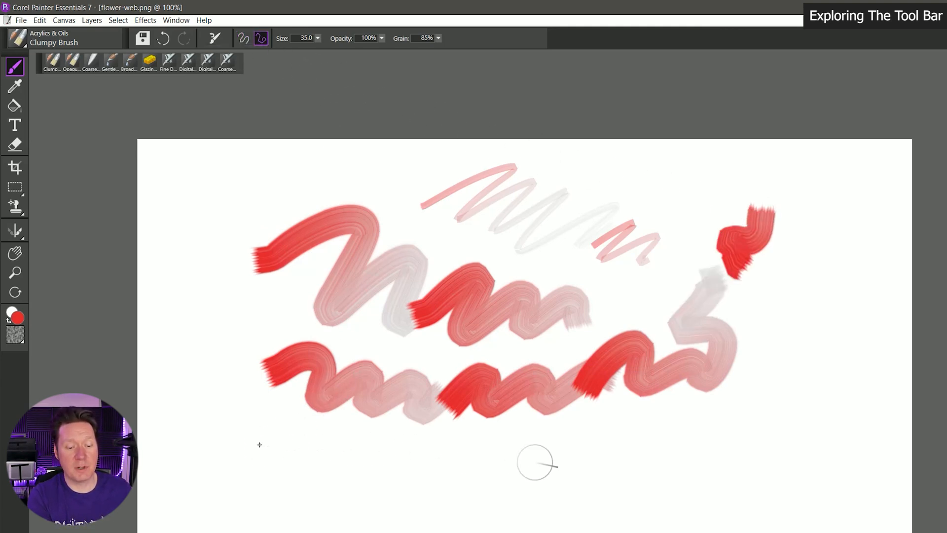
click(599, 466)
click(730, 428)
click(823, 367)
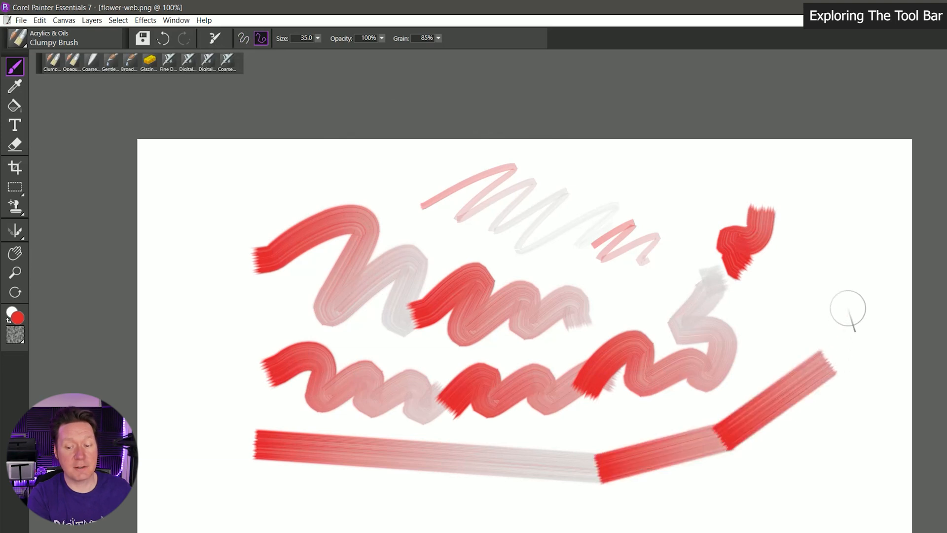
click(848, 267)
click(850, 188)
click(741, 182)
click(607, 193)
click(505, 224)
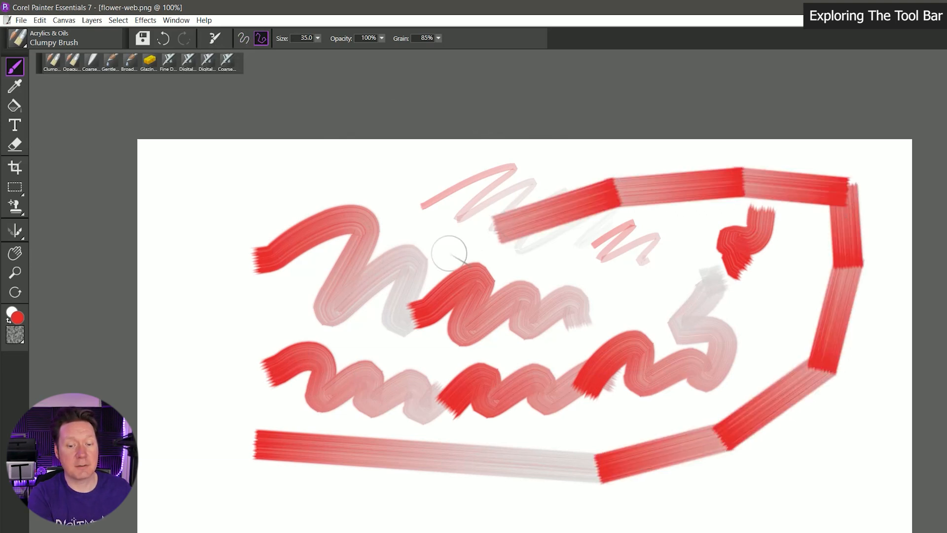
click(382, 290)
click(303, 351)
click(271, 441)
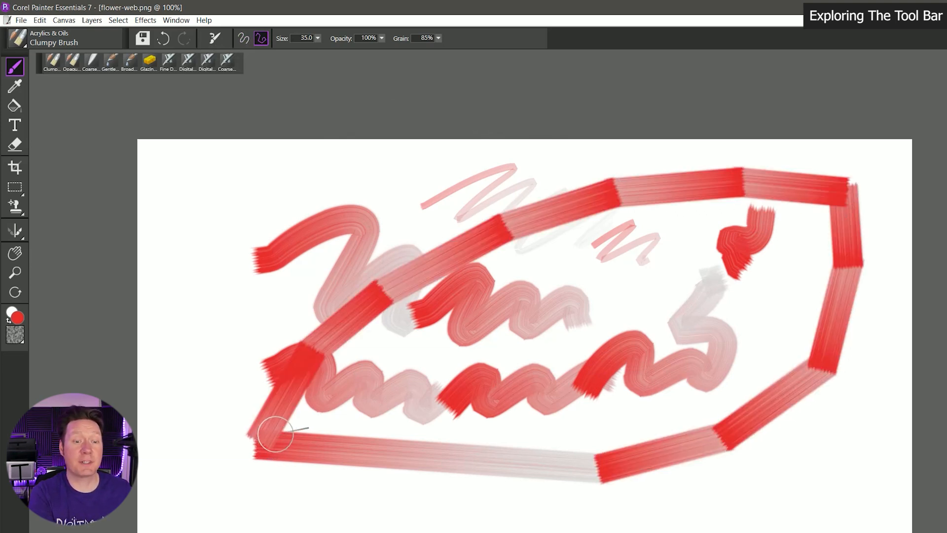
- Paint across the outline while alternating between freehand and straight-line strokes, finishing with a freehand stroke
key(b)
mouse_move(430, 247)
mouse_down()
mouse_move(385, 197)
mouse_move(458, 232)
mouse_move(522, 291)
mouse_up()
key(v)
click(686, 228)
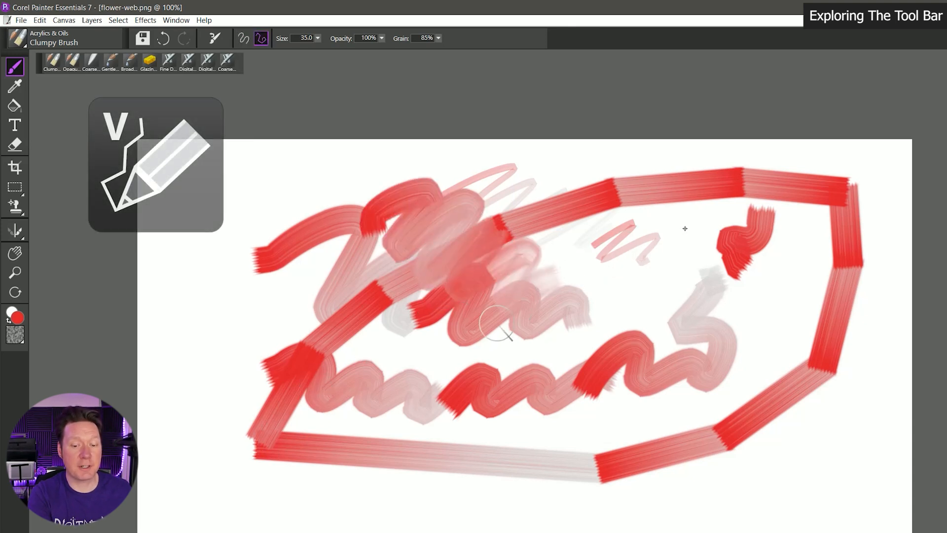
click(422, 366)
key(b)
mouse_move(439, 397)
mouse_down()
mouse_move(484, 397)
mouse_move(704, 275)
mouse_move(787, 248)
mouse_move(611, 219)
mouse_up()
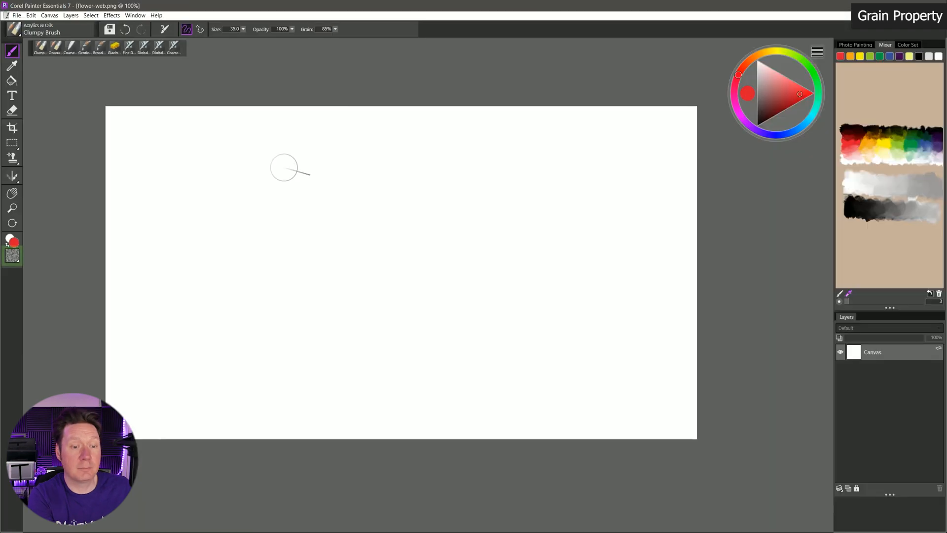
- Choose the checkered paper texture, set the grain to 88% and paint a wavy red test stroke
click(13, 257)
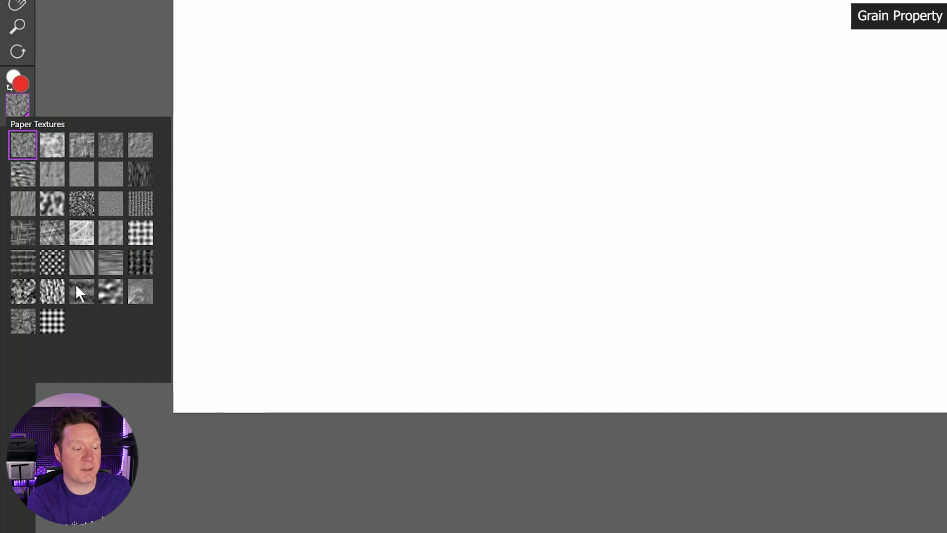
click(54, 323)
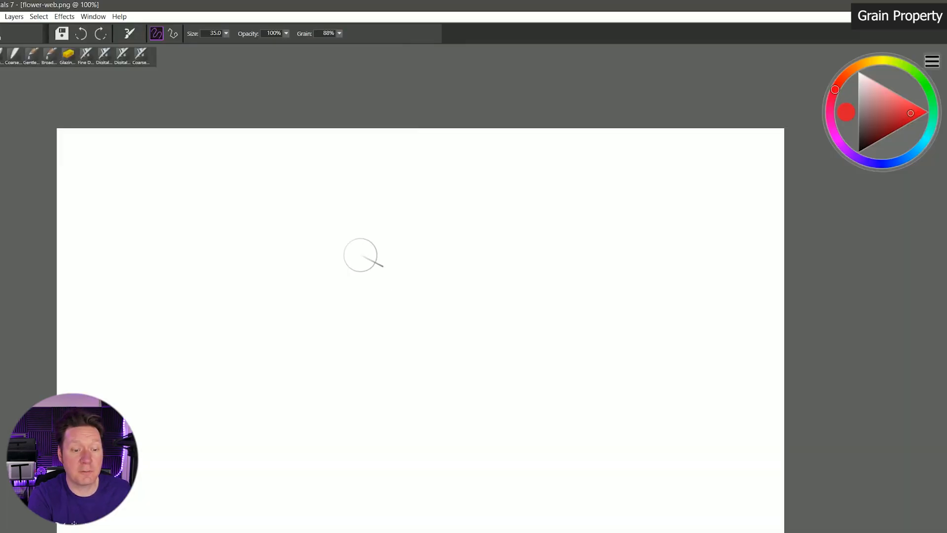
drag(381, 75, 461, 5)
mouse_move(299, 223)
mouse_down()
mouse_move(315, 248)
mouse_move(365, 260)
mouse_move(401, 265)
mouse_move(462, 250)
mouse_up()
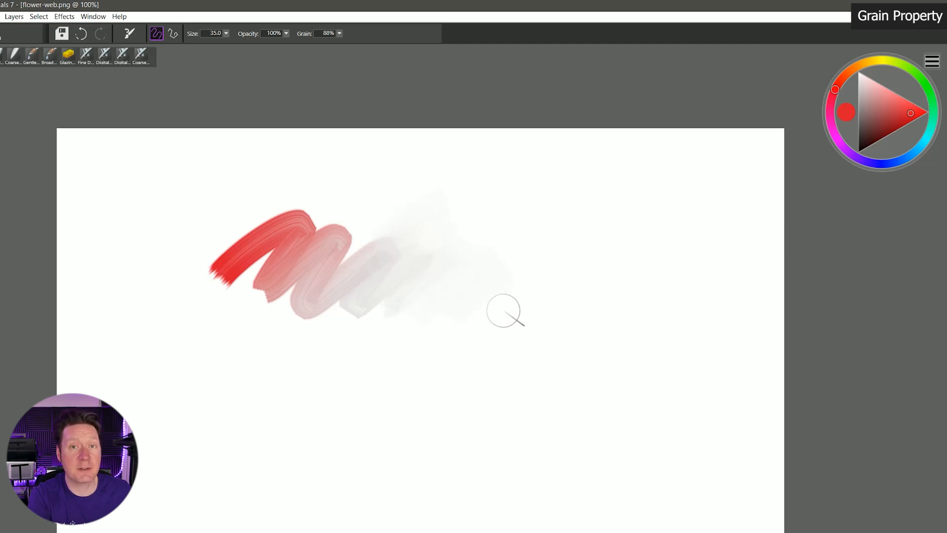
- Change the brush colour to black and paint zigzag strokes over the red test stroke
click(858, 152)
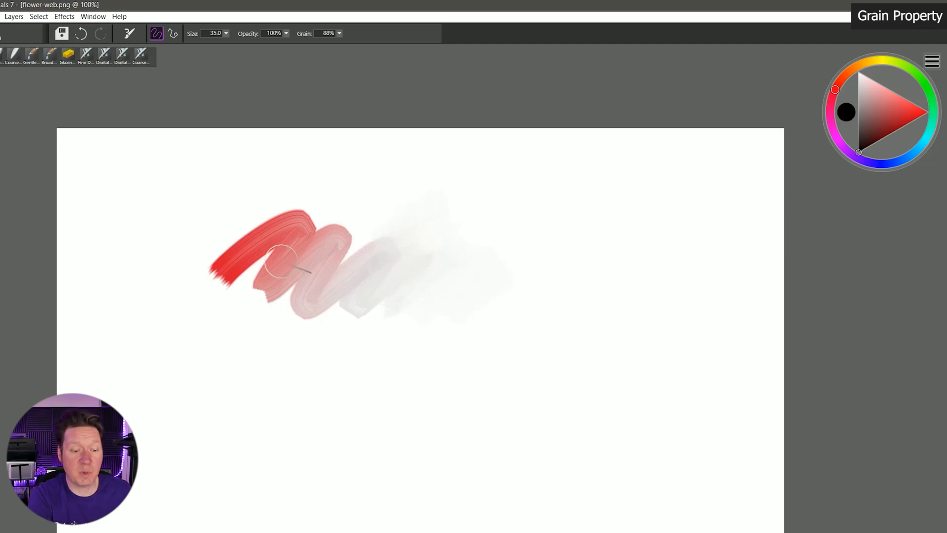
drag(264, 259, 424, 291)
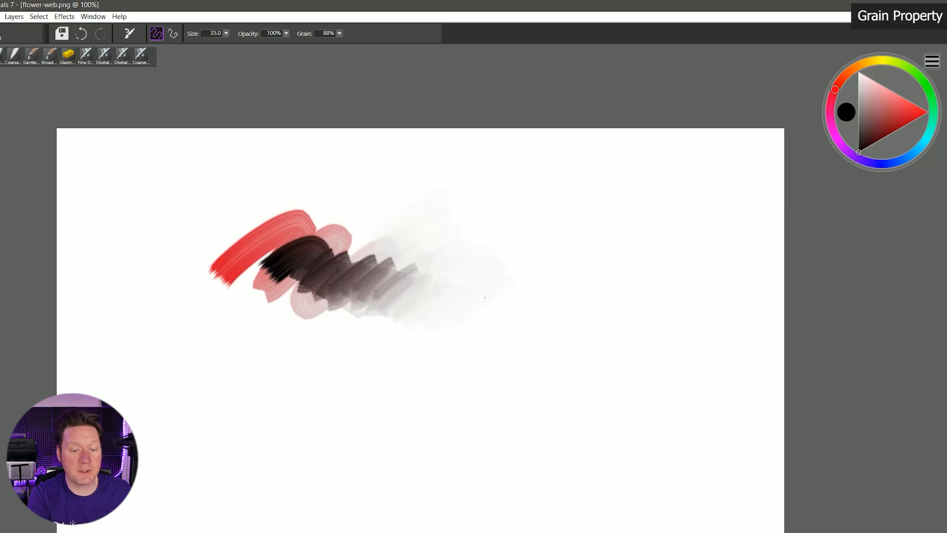
mouse_move(264, 266)
mouse_down()
mouse_move(414, 254)
mouse_move(449, 277)
mouse_move(473, 319)
mouse_up()
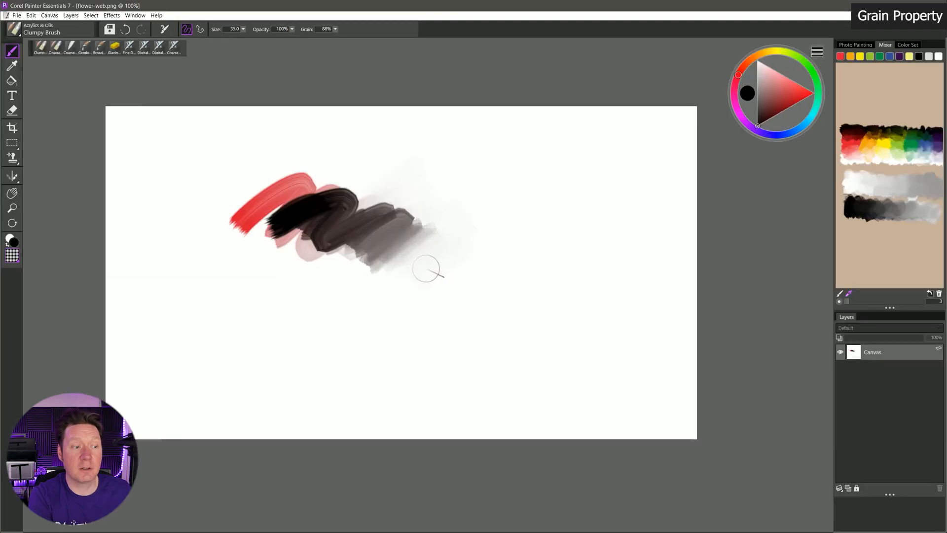
- Switch to the Square Chalk brush from Chalk, Pastel & Crayons and paint a black patch at size 72.9 beside the strokes
click(18, 34)
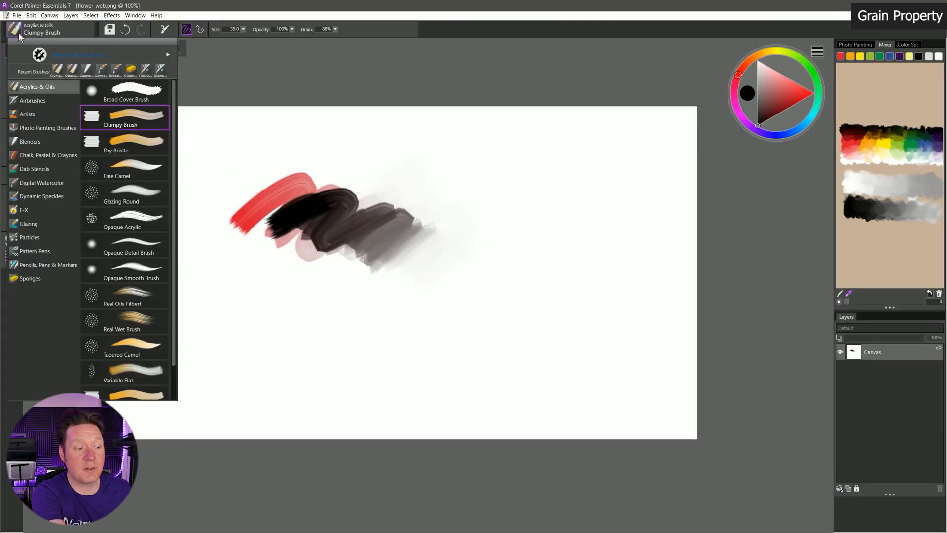
click(52, 155)
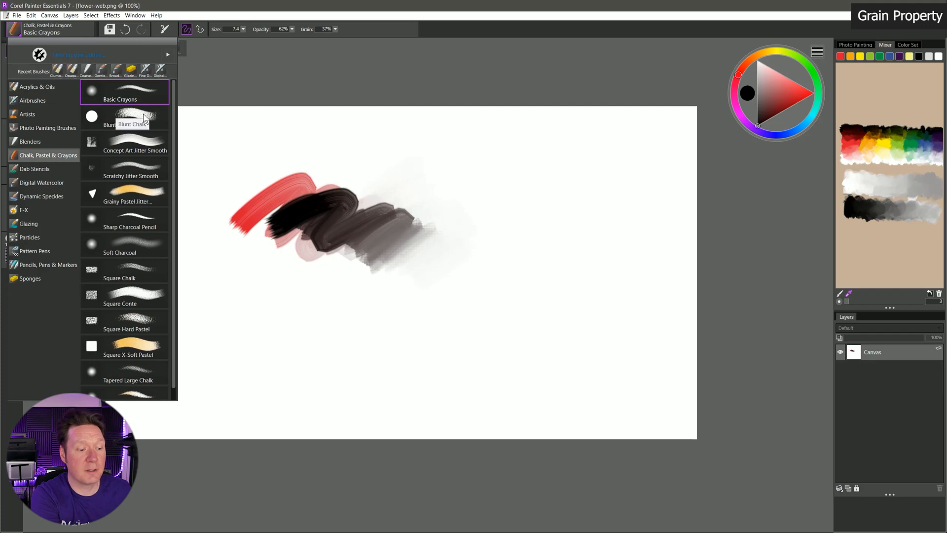
click(137, 272)
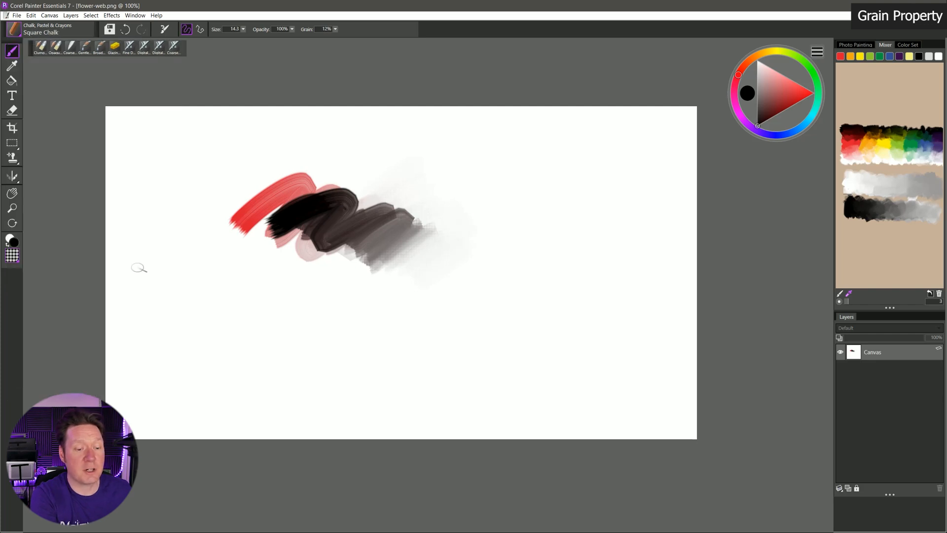
mouse_move(440, 164)
mouse_down()
mouse_move(453, 180)
mouse_move(488, 157)
mouse_move(567, 232)
mouse_move(531, 253)
mouse_up()
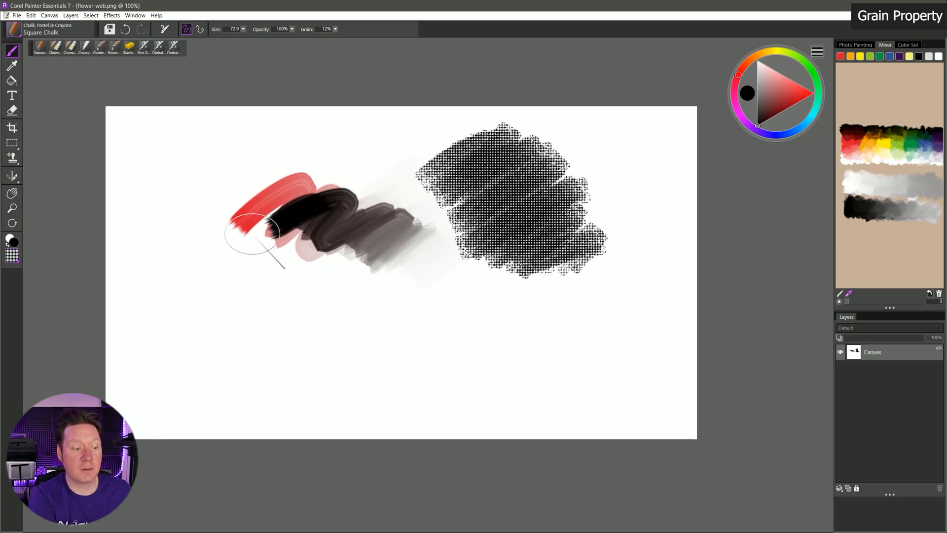
- Change the paper texture to the wavy grain and paint a chalk patch below the red and black strokes
click(13, 255)
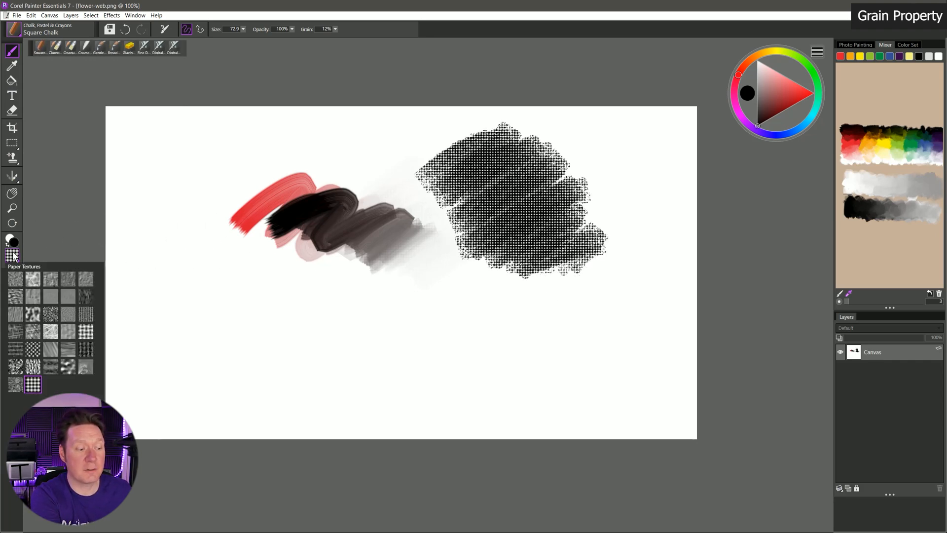
click(16, 300)
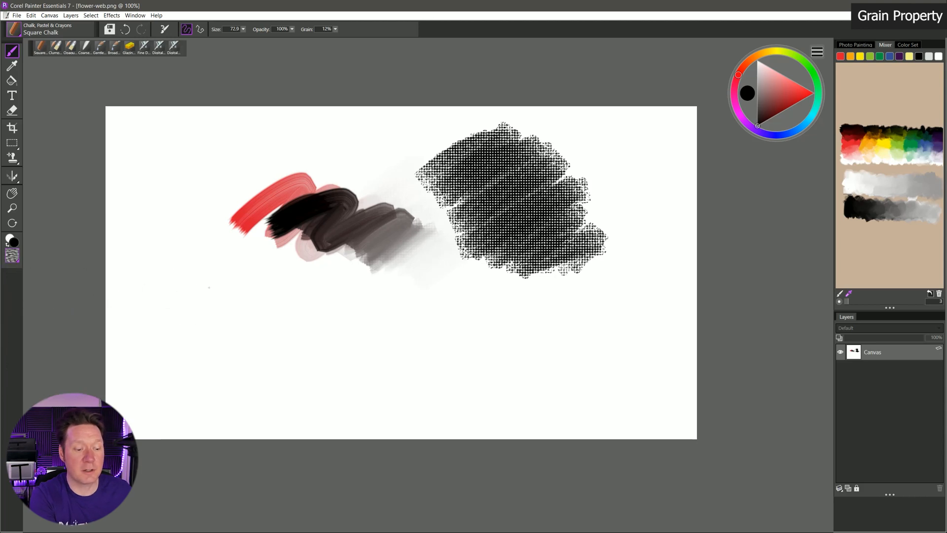
mouse_move(167, 305)
mouse_down()
mouse_move(307, 343)
mouse_move(382, 313)
mouse_up()
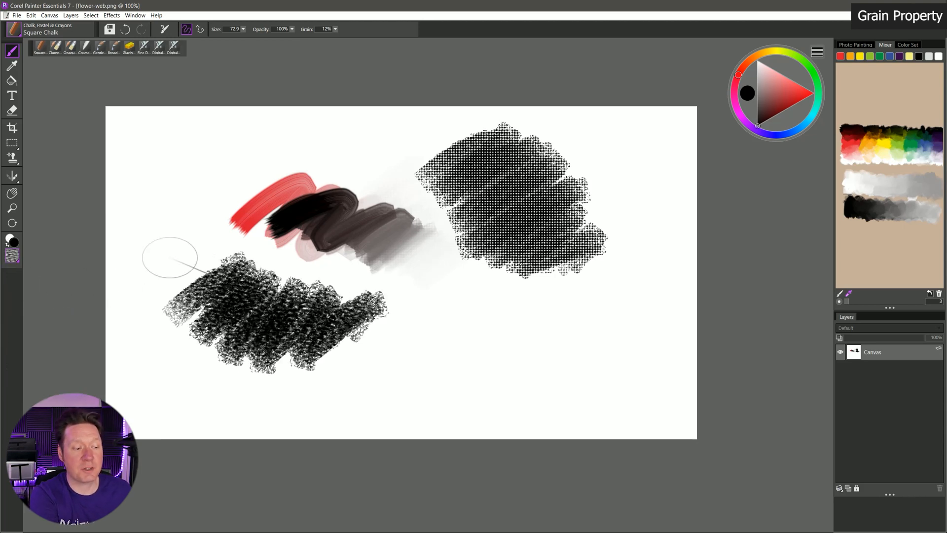
- Change the paper texture to the blotchy pattern and paint another chalk patch in the lower part of the canvas
click(13, 255)
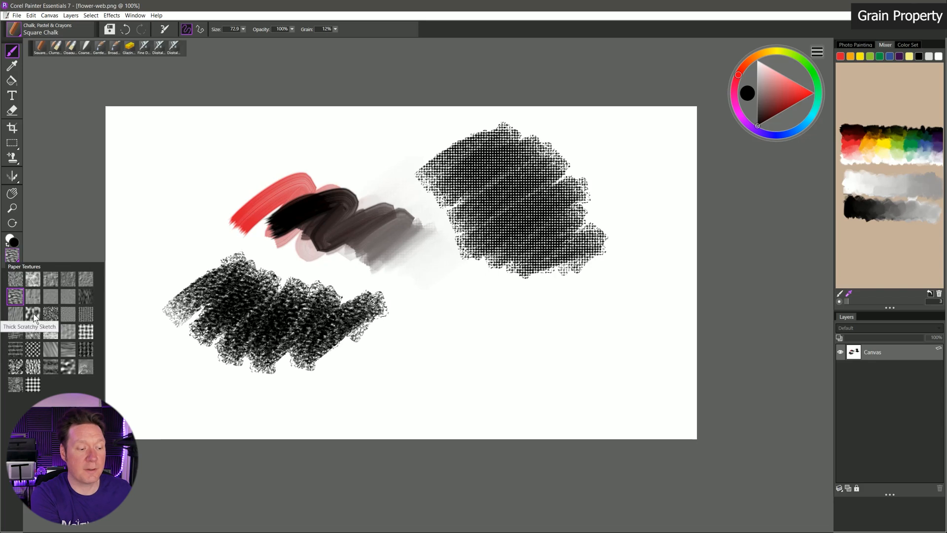
click(34, 318)
mouse_move(354, 310)
mouse_down()
mouse_move(404, 325)
mouse_move(445, 313)
mouse_move(588, 356)
mouse_up()
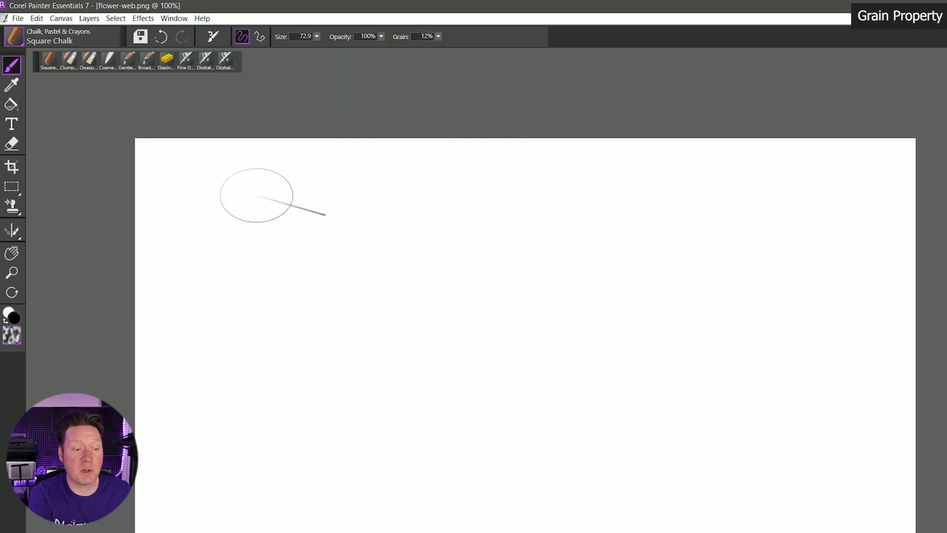
- Paint a vertical chalk stroke at 12% grain and a second one beside it with the grain set to 100%
drag(262, 174, 252, 501)
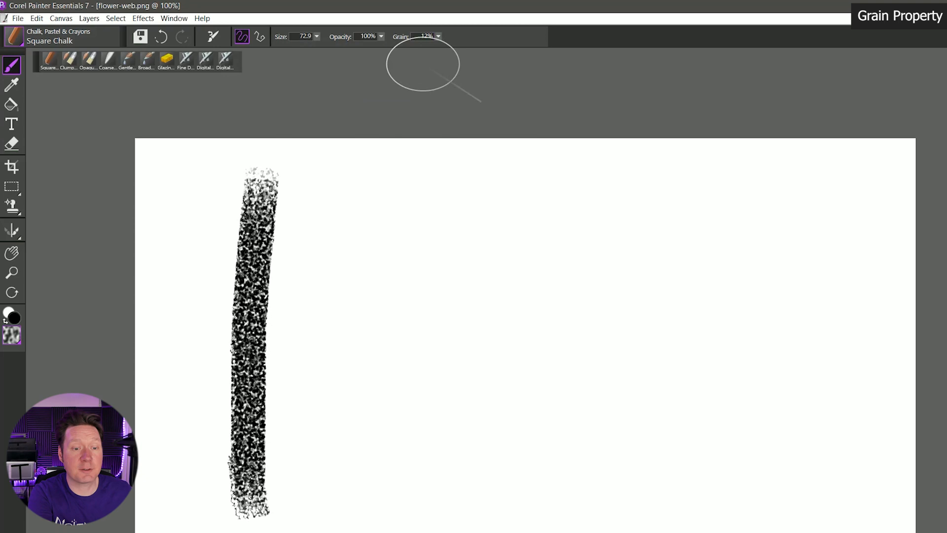
click(438, 37)
drag(392, 49, 499, 62)
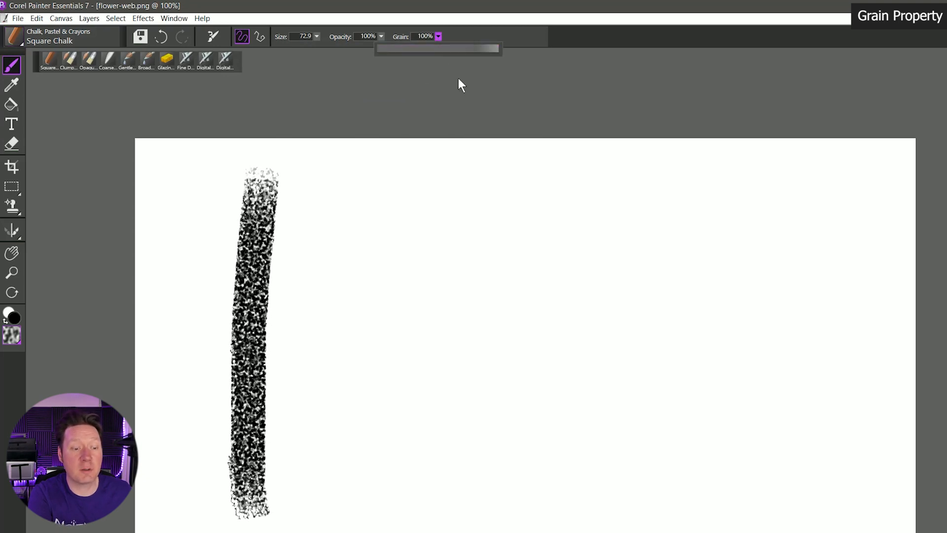
drag(338, 172, 327, 530)
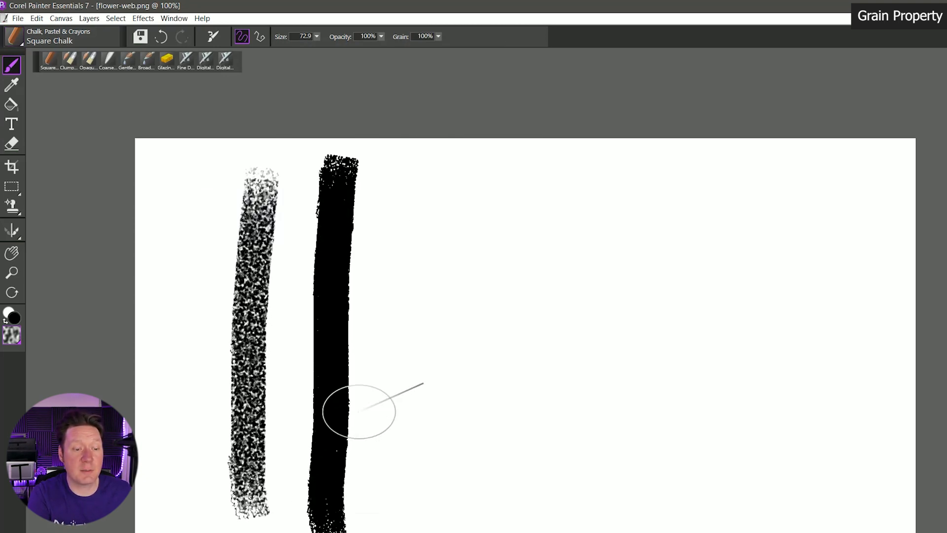
- Set the grain to 4% and paint light vertical chalk strokes plus a built-up round patch beside the solid stroke
click(438, 36)
drag(406, 48, 380, 47)
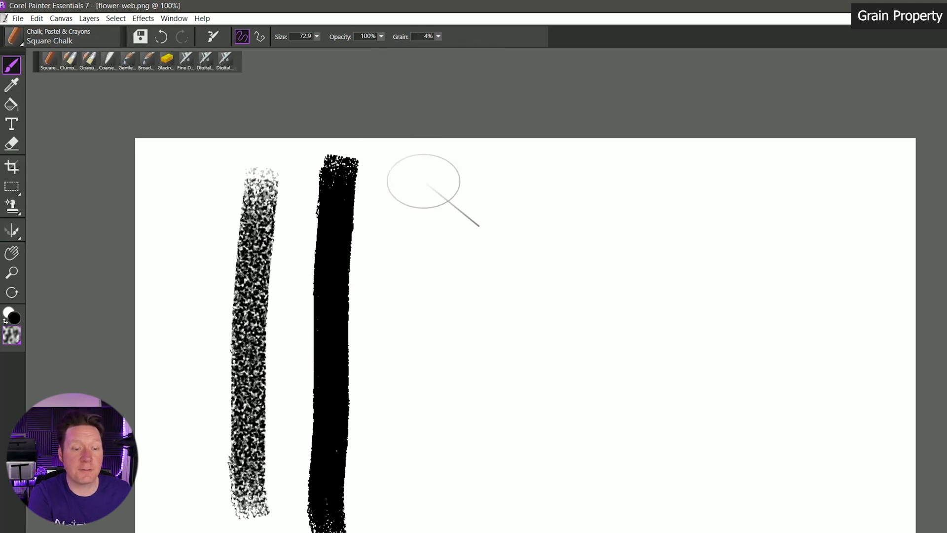
mouse_move(423, 181)
mouse_down()
mouse_move(412, 236)
mouse_move(434, 500)
mouse_move(459, 222)
mouse_move(486, 202)
mouse_move(495, 232)
mouse_up()
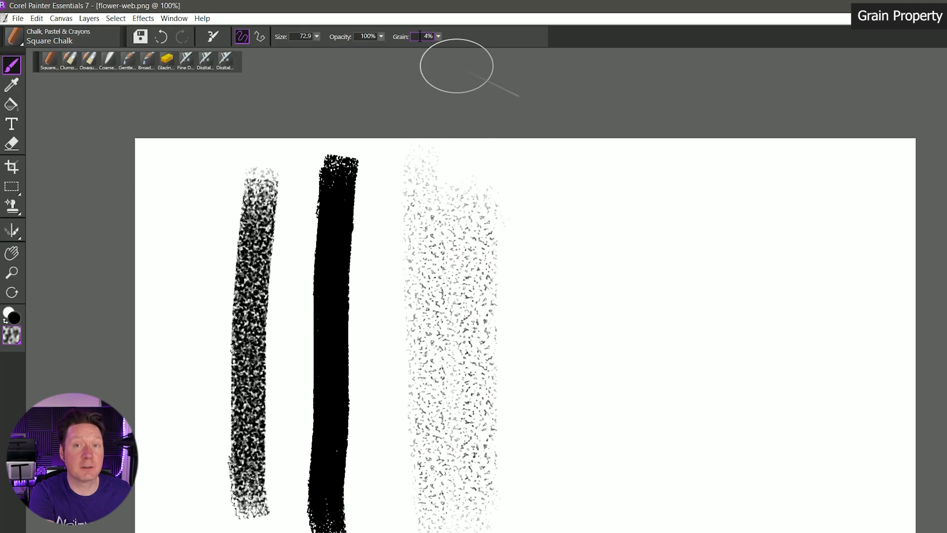
mouse_move(540, 232)
mouse_down()
mouse_move(545, 276)
mouse_move(522, 296)
mouse_move(558, 261)
mouse_move(591, 318)
mouse_move(580, 308)
mouse_move(577, 238)
mouse_move(503, 289)
mouse_up()
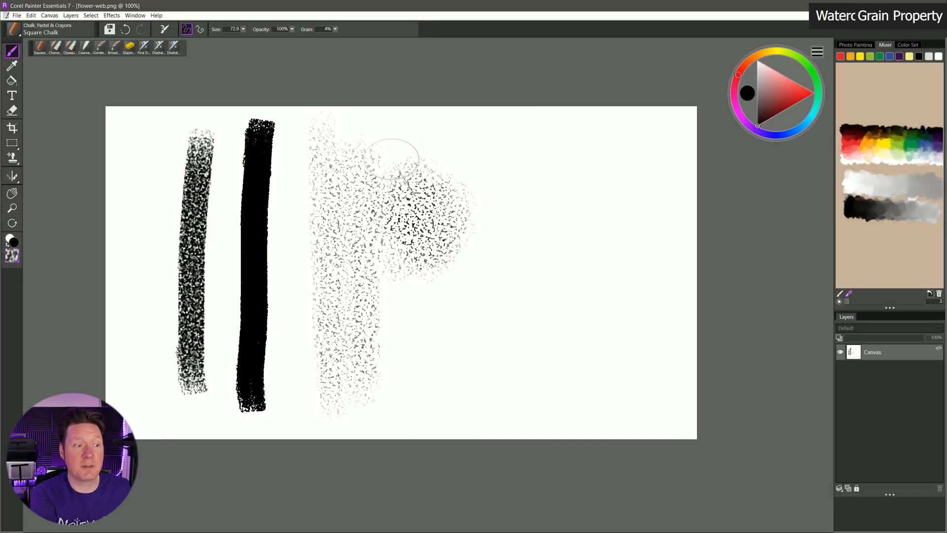
- Switch to the Broad Water Brush in Digital Watercolor and examine its diffusion, wet fringe and drying settings
click(13, 31)
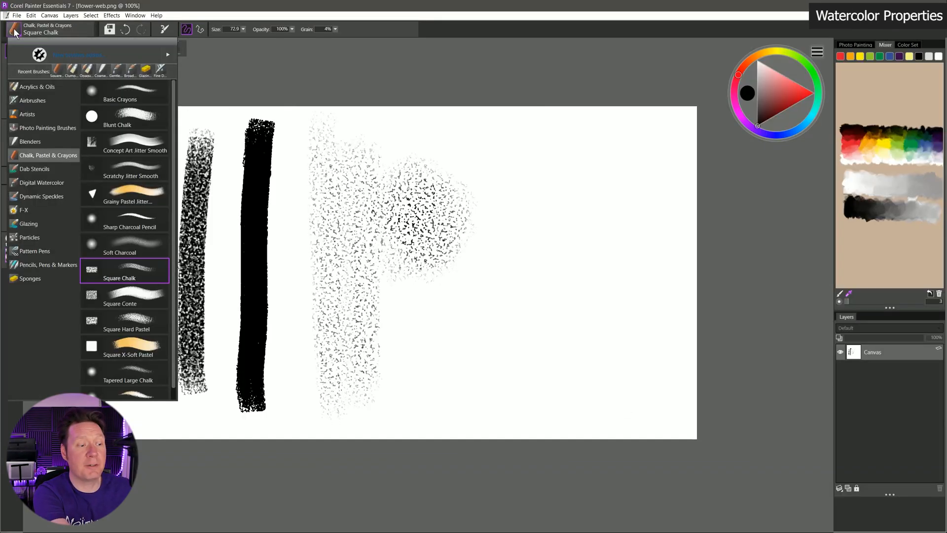
click(37, 183)
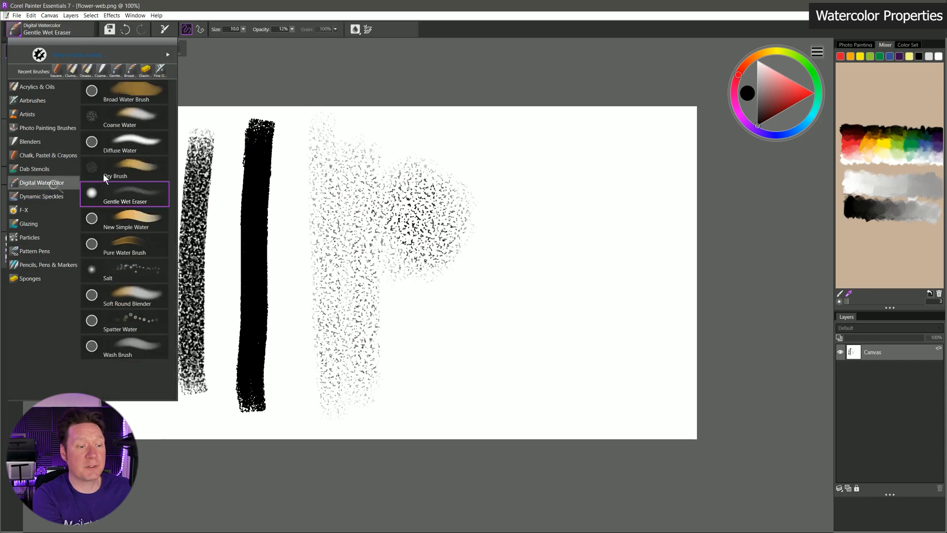
click(134, 91)
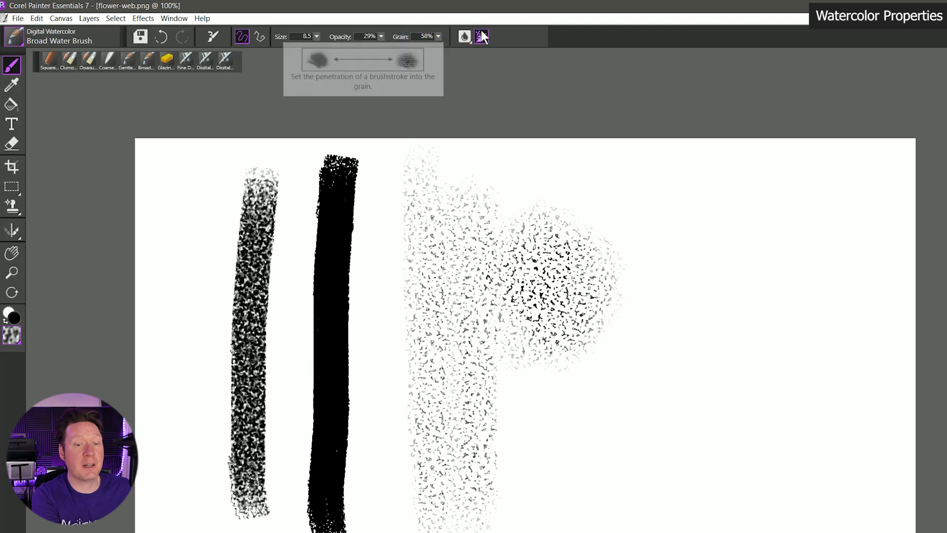
click(464, 36)
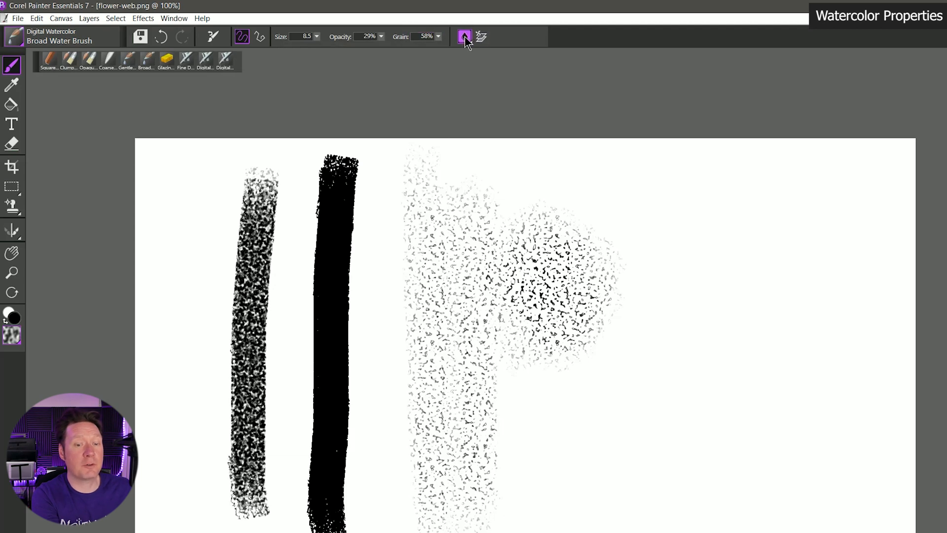
click(464, 37)
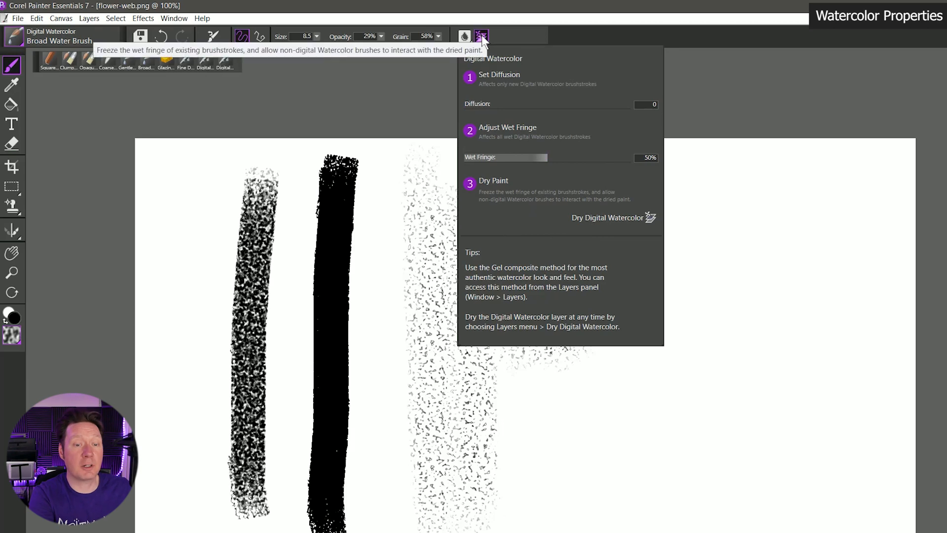
- Switch to the Flow Map - Chalk brush in Dab Stencils and view the available flow map textures
click(21, 39)
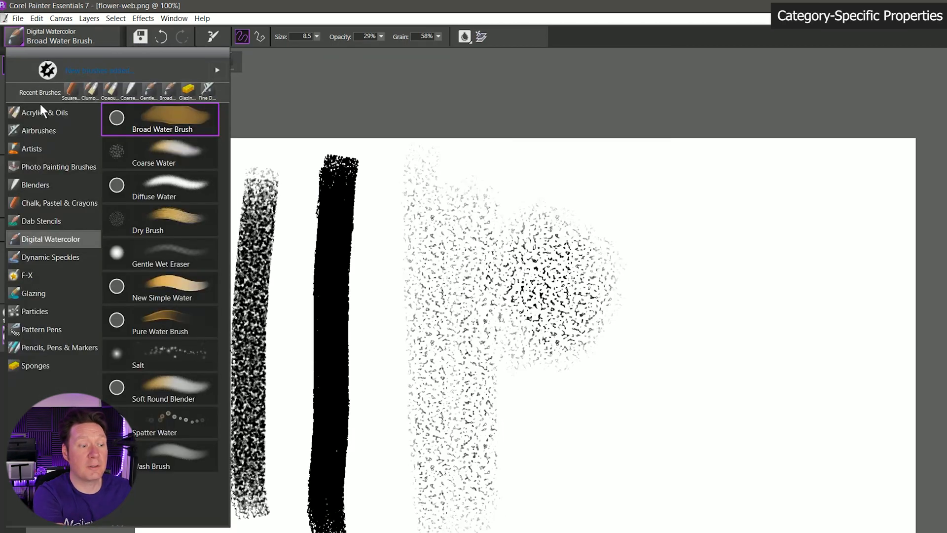
click(41, 221)
click(447, 52)
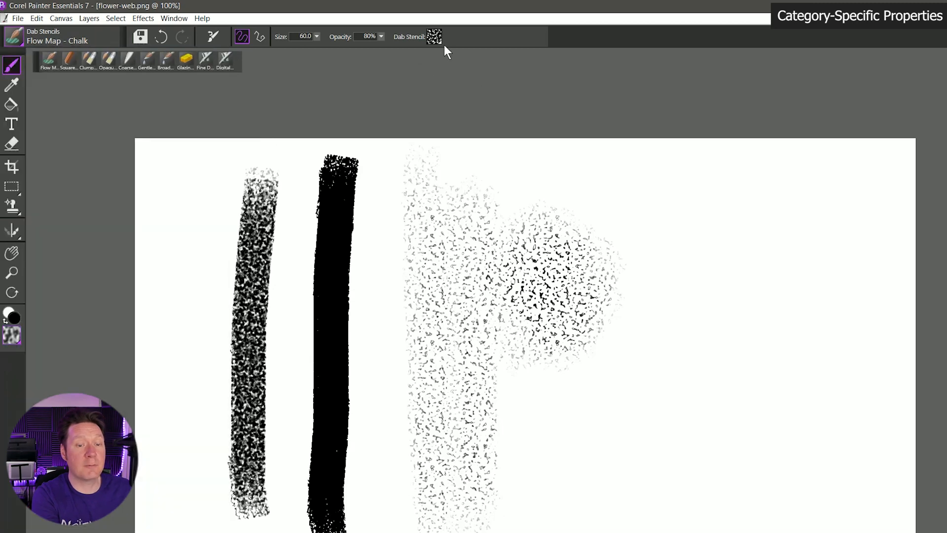
click(434, 38)
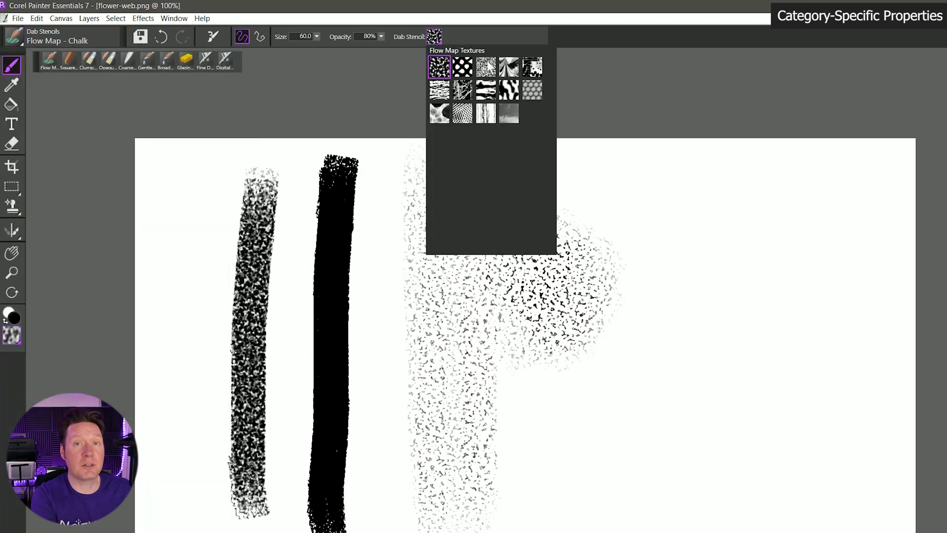
click(460, 30)
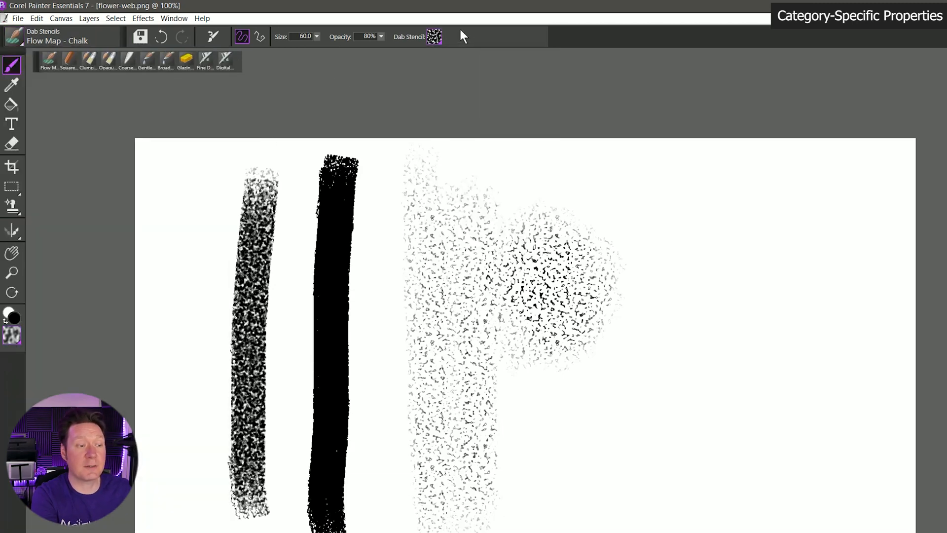
- Examine the Flow Jet brush properties in Dynamic Speckles and switch back to the recently used Opaque Detail Brush
click(15, 38)
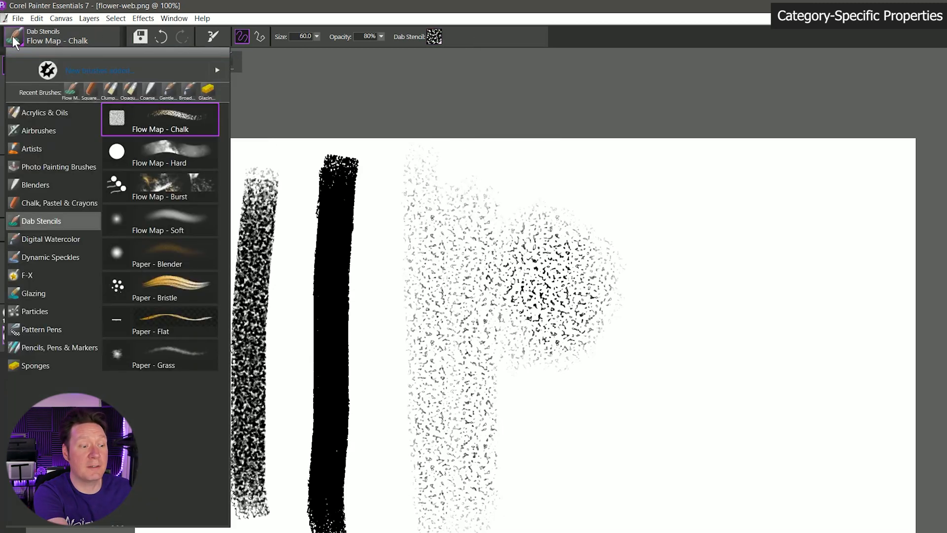
click(58, 257)
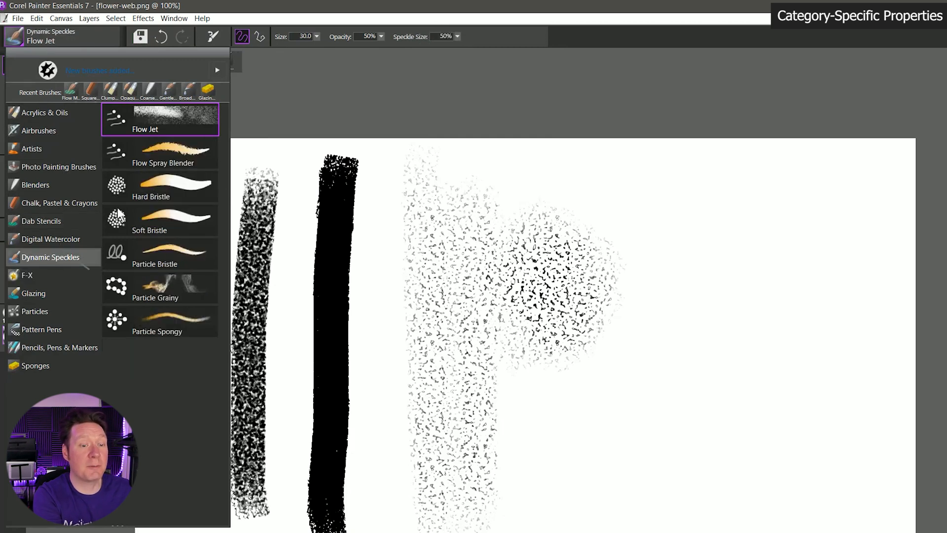
click(425, 79)
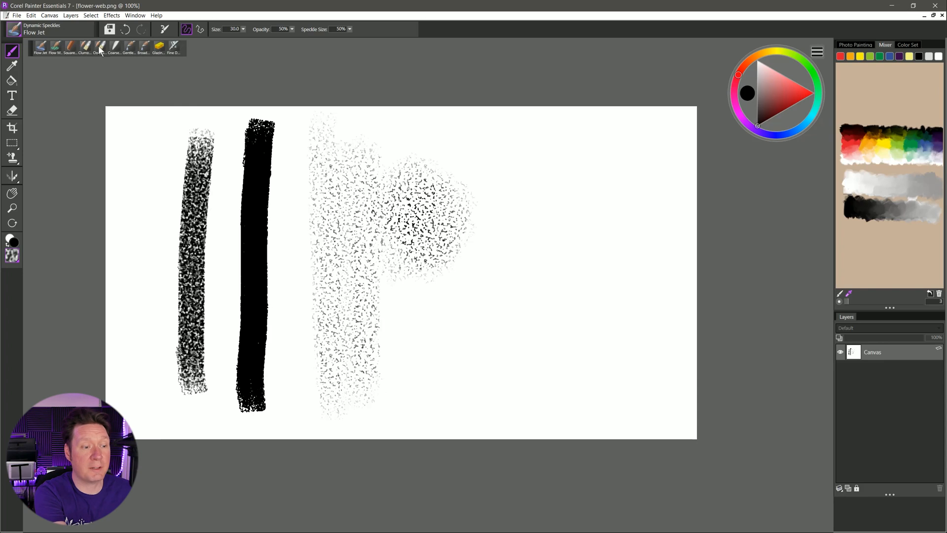
click(100, 48)
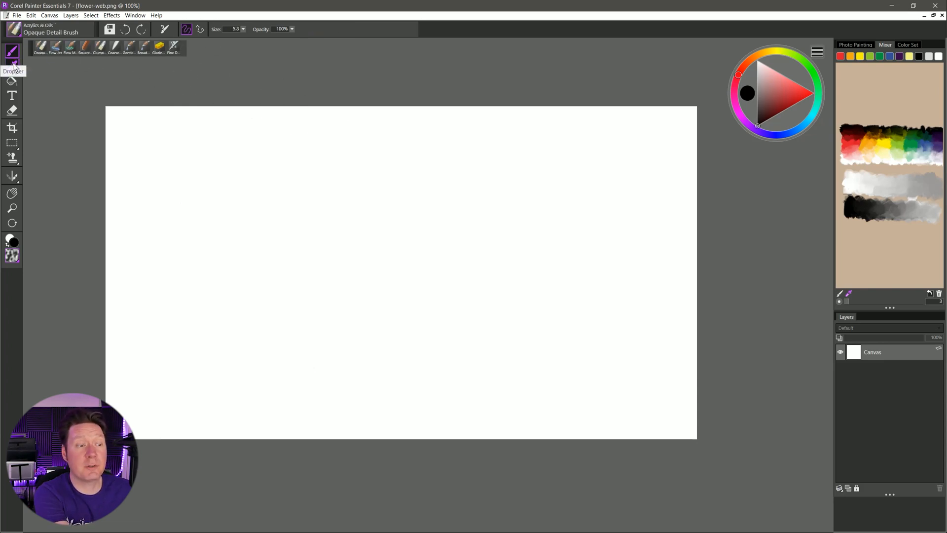
- Fill the whole white canvas with bright red using the Paint Bucket, and refill it with yellow
click(15, 66)
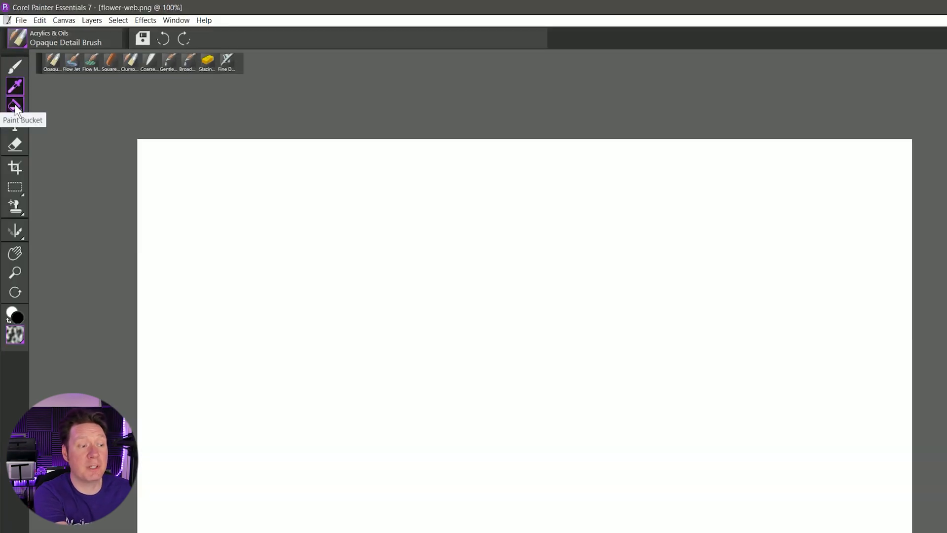
click(13, 82)
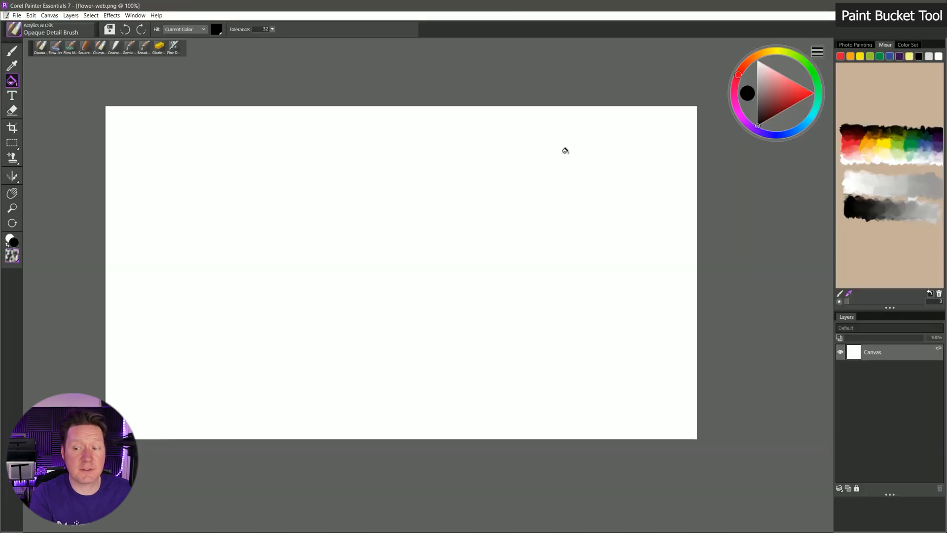
click(811, 93)
click(444, 292)
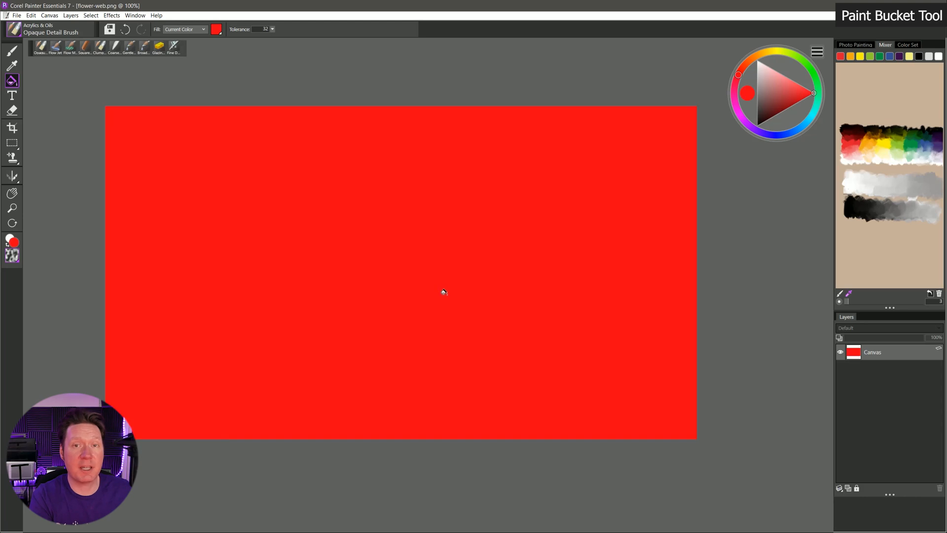
click(860, 56)
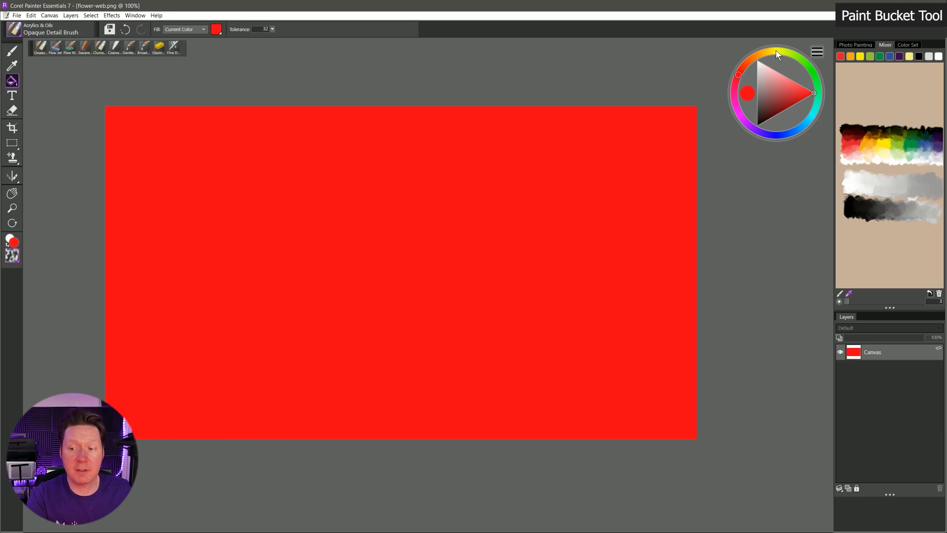
click(434, 242)
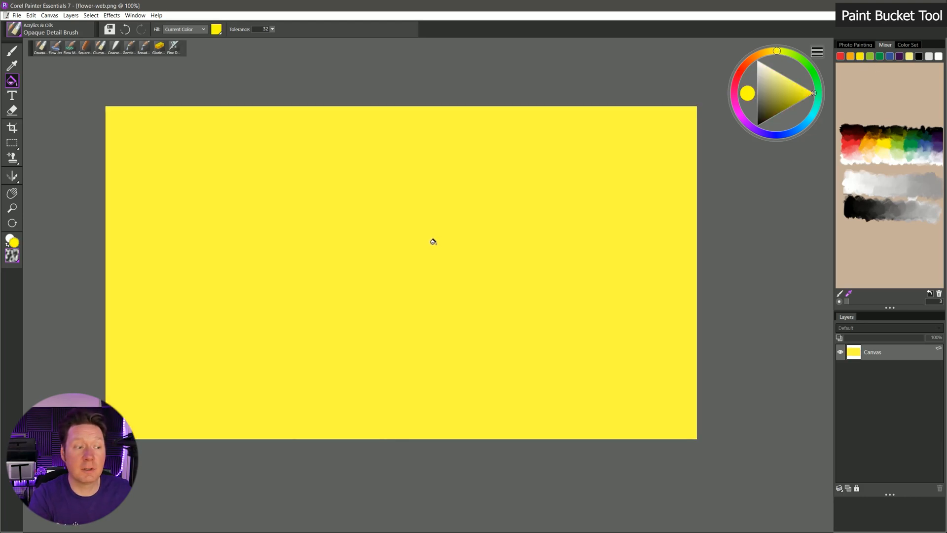
- Draw a thin closed black circle with the Opaque Detail Brush and fill its inside with orange-red
click(12, 50)
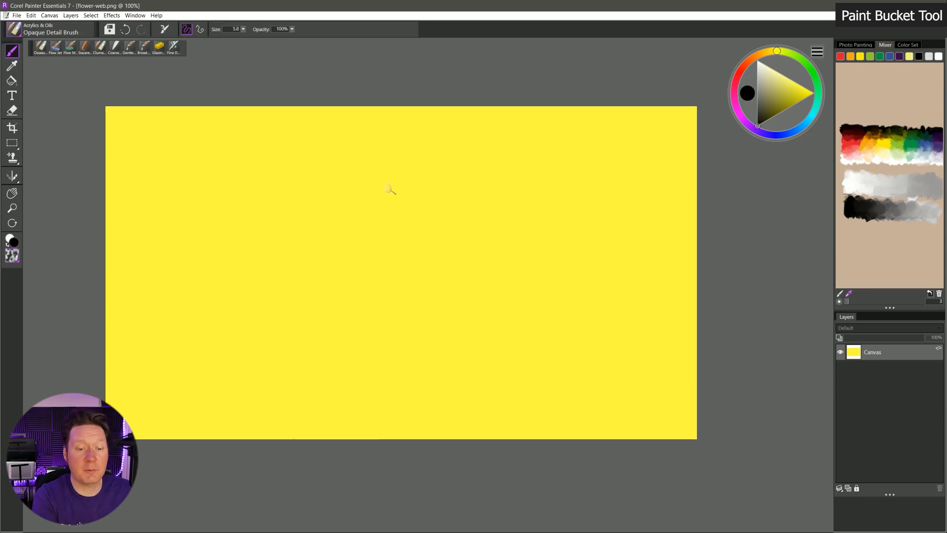
mouse_move(387, 173)
mouse_down()
mouse_move(275, 289)
mouse_move(476, 197)
mouse_move(367, 175)
mouse_up()
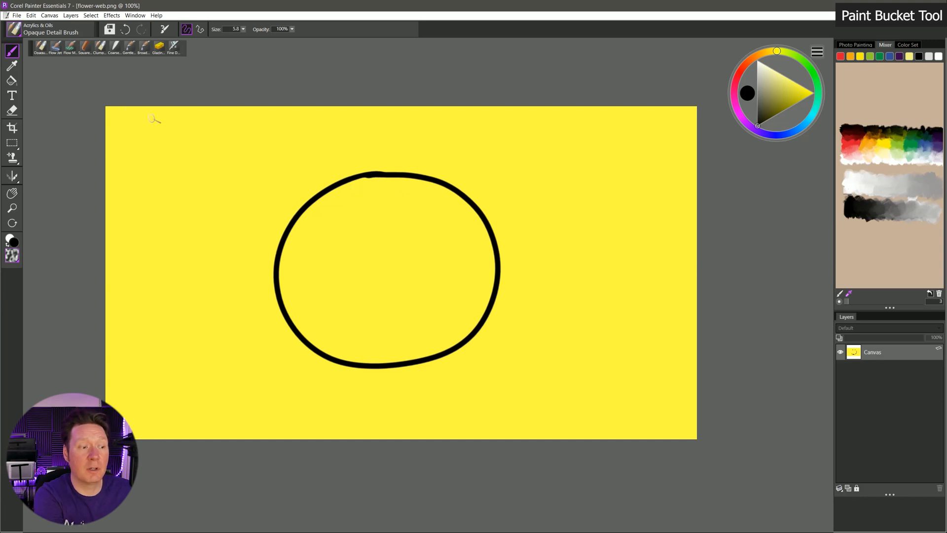
click(12, 81)
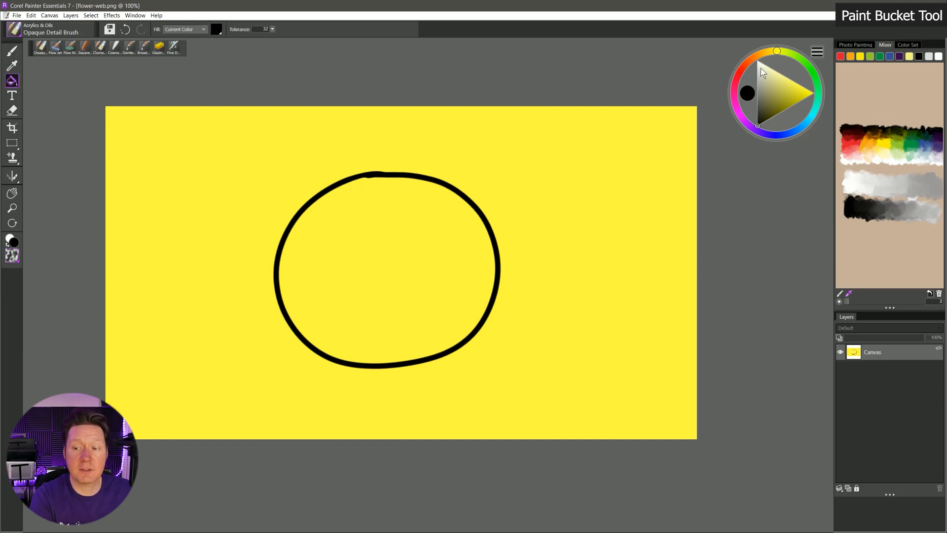
click(744, 69)
click(812, 94)
click(409, 242)
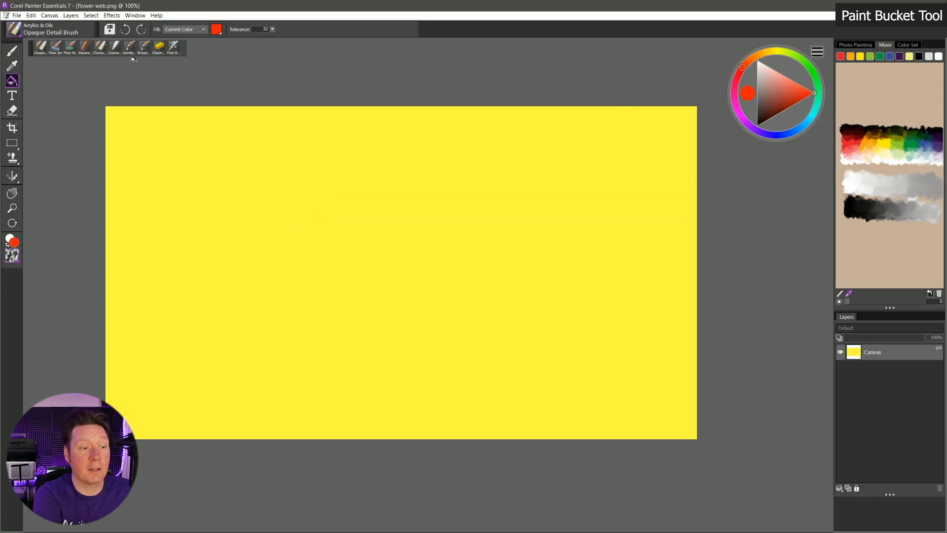
- Draw a large soft-edged black ring with the Fine Detail Air airbrush and fill its interior orange-red at tolerance 32
click(174, 49)
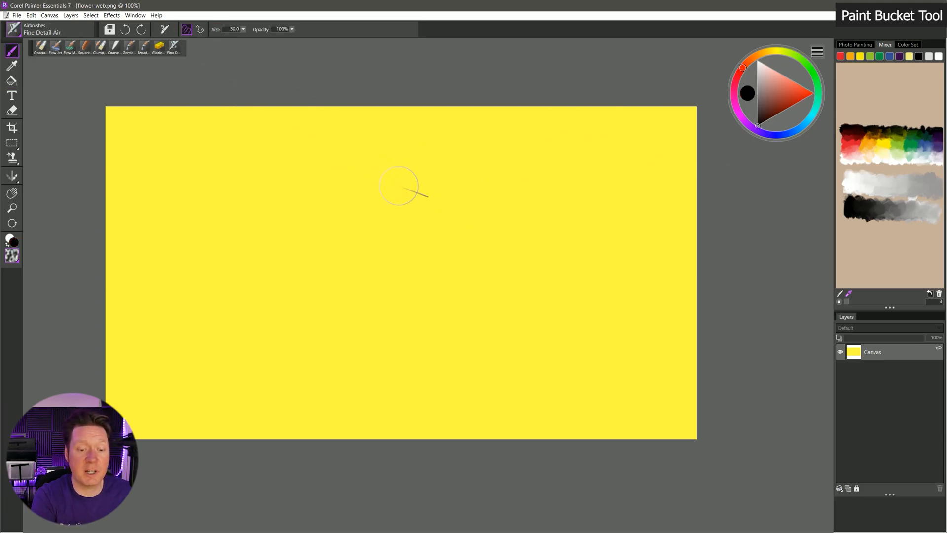
mouse_move(418, 144)
mouse_down()
mouse_move(313, 156)
mouse_move(236, 258)
mouse_move(317, 380)
mouse_move(487, 372)
mouse_move(548, 220)
mouse_move(428, 139)
mouse_move(404, 143)
mouse_up()
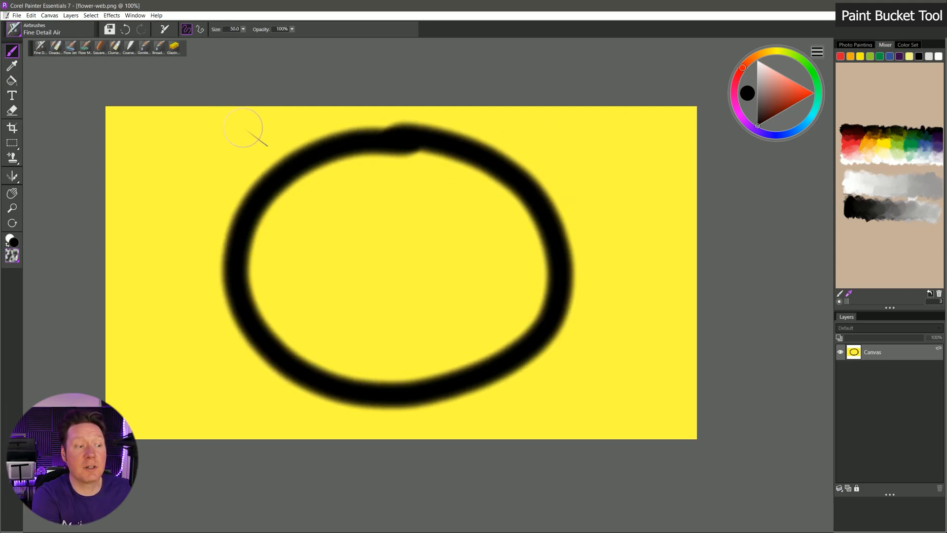
click(13, 81)
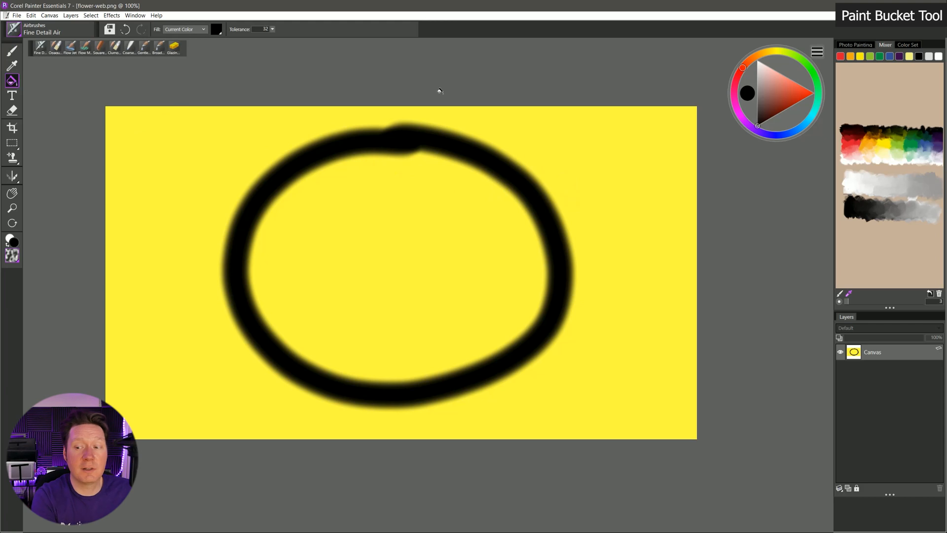
click(811, 93)
click(378, 239)
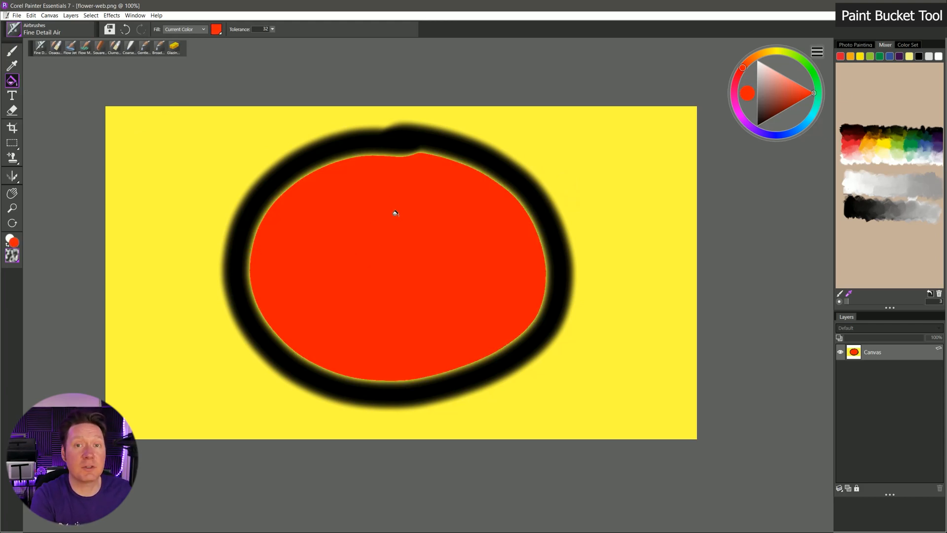
- Undo the orange-red fill, raise the Paint Bucket tolerance to 119 and fill the inside of the ring again
key(ctrl+z)
click(272, 29)
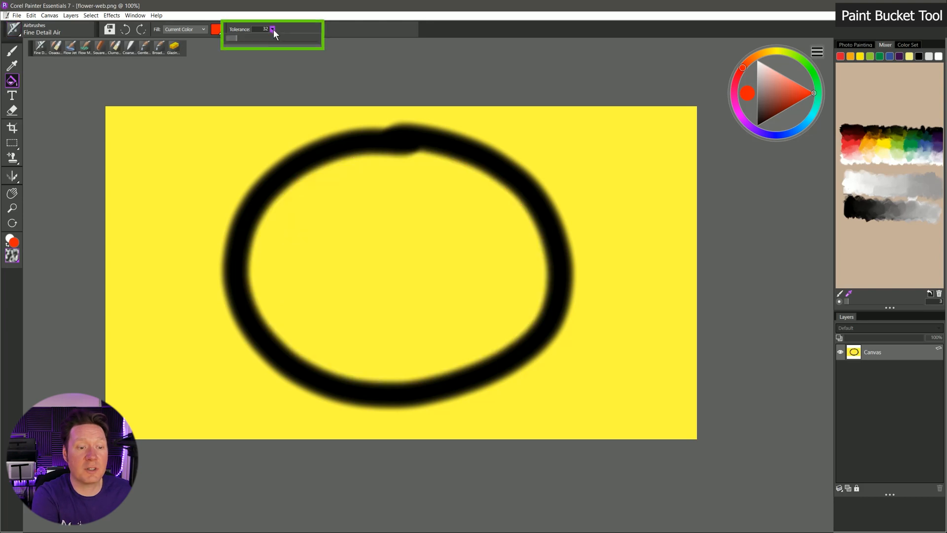
drag(238, 38, 269, 39)
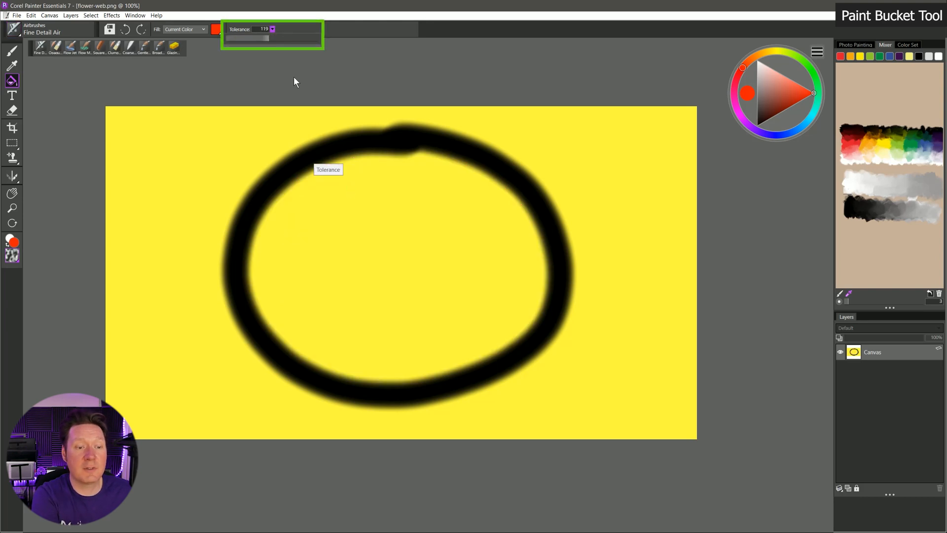
click(351, 211)
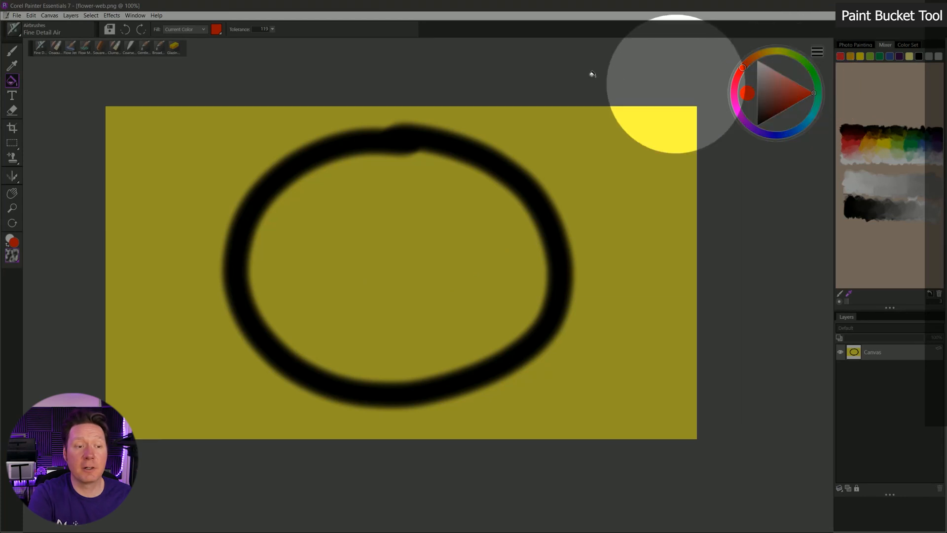
- Adjust the fill colour to R 223, G 81, B 73, and browse the Painter Colors swatches and the fill sources
click(216, 29)
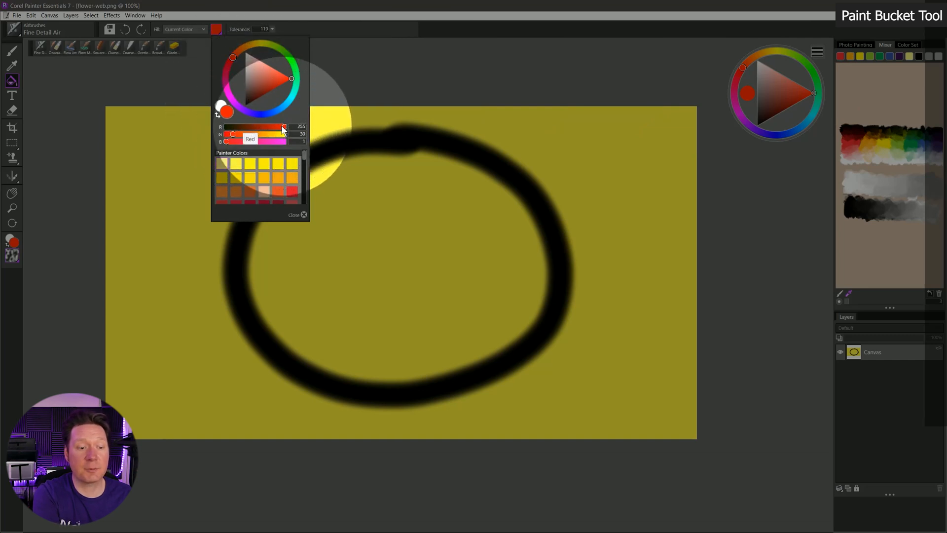
drag(284, 127, 244, 134)
mouse_move(226, 142)
mouse_down()
mouse_move(251, 141)
mouse_move(244, 141)
mouse_up()
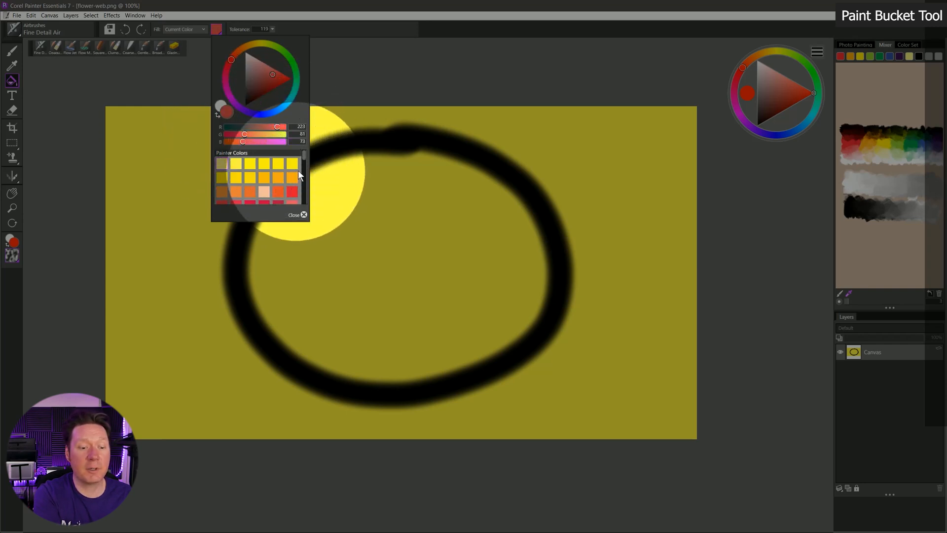
mouse_move(303, 154)
mouse_down()
mouse_move(302, 192)
mouse_move(303, 159)
mouse_up()
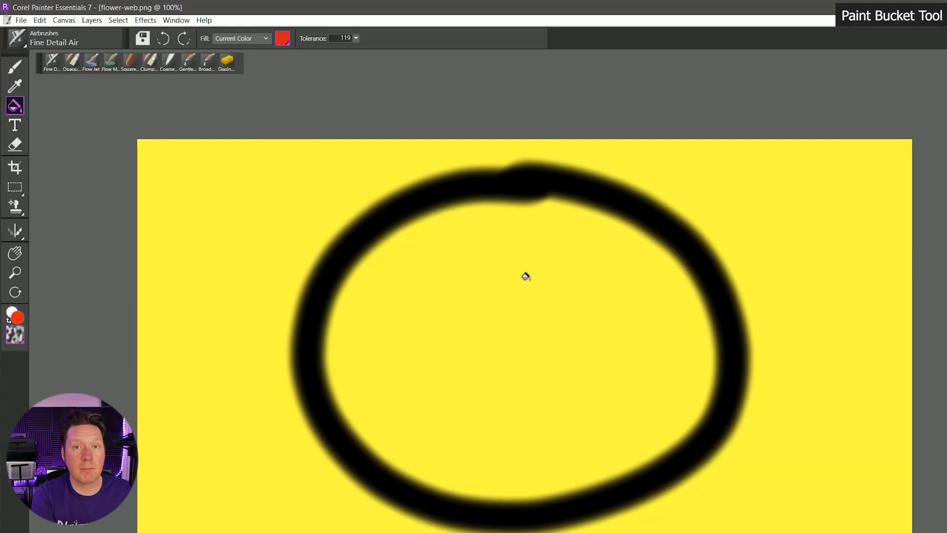
click(249, 40)
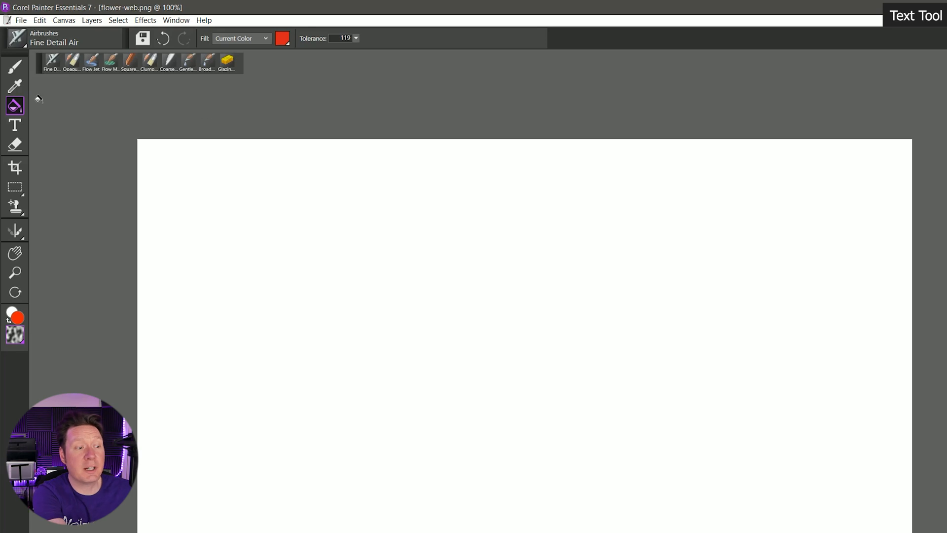
- Add the orange-red text "Corel Painter Essentials 7" in 24-point Arial, left-aligned, on the blank white canvas
click(14, 125)
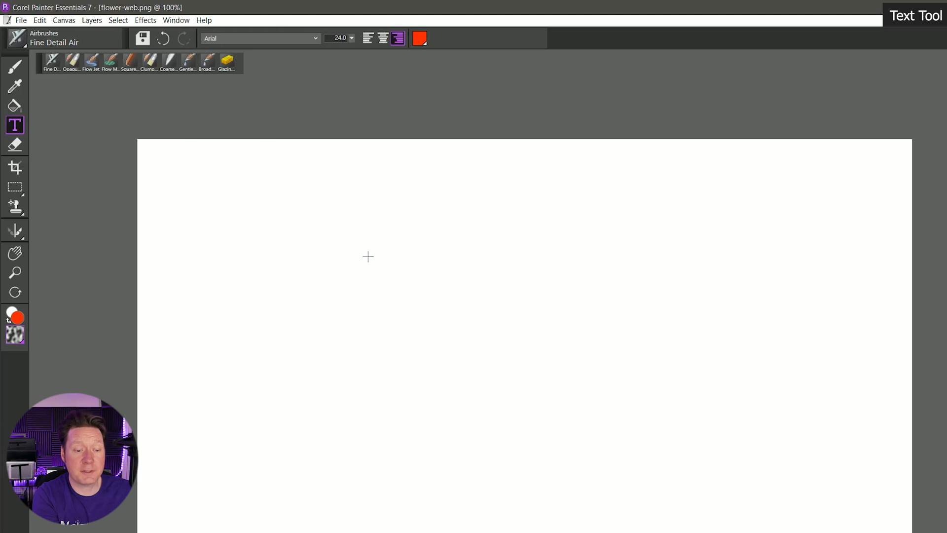
click(312, 293)
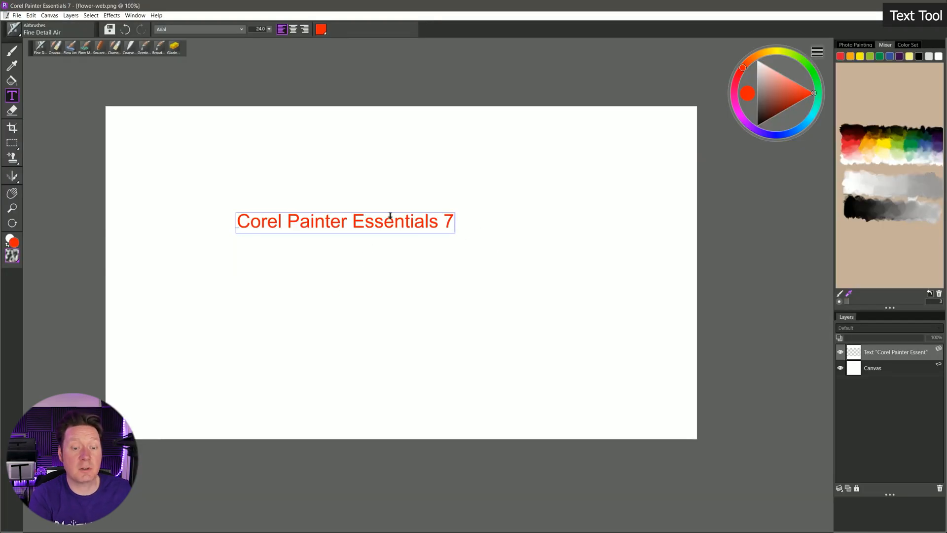
- Change the font of the entire "Corel Painter Essentials 7" text to Bahnschrift Bold and leave text editing
double_click(387, 222)
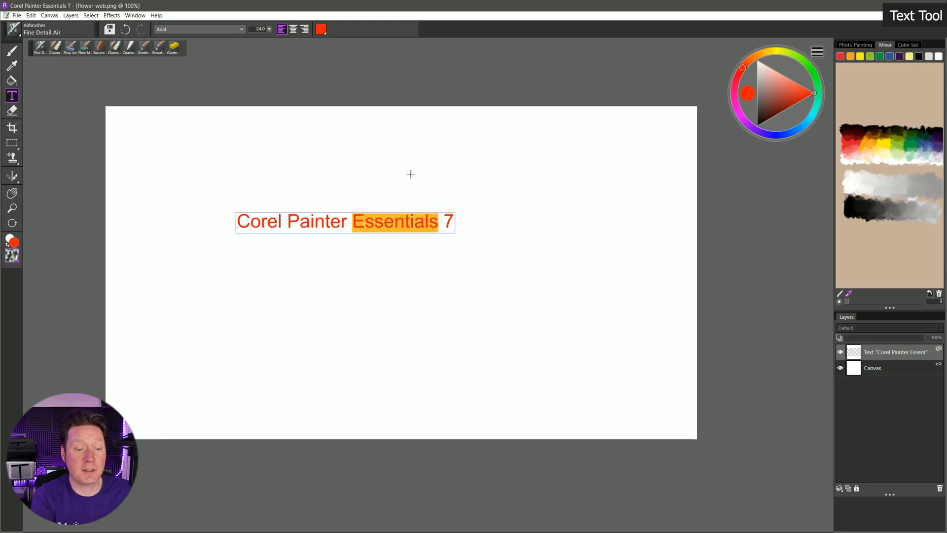
key(ctrl+a)
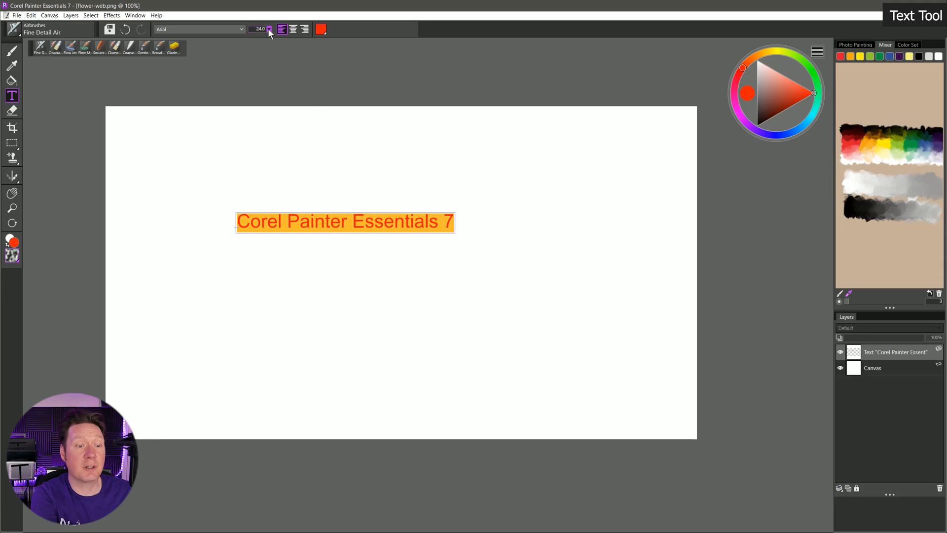
click(241, 28)
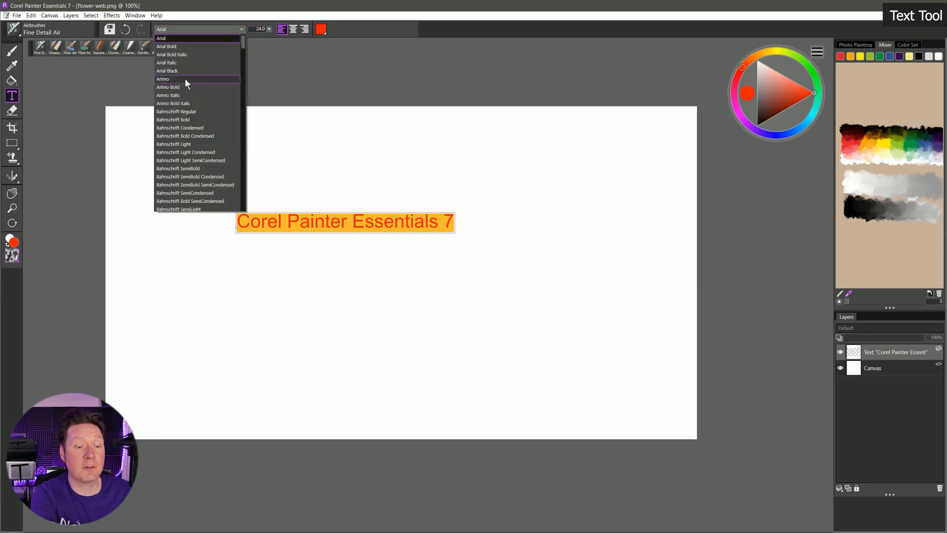
click(173, 119)
click(478, 140)
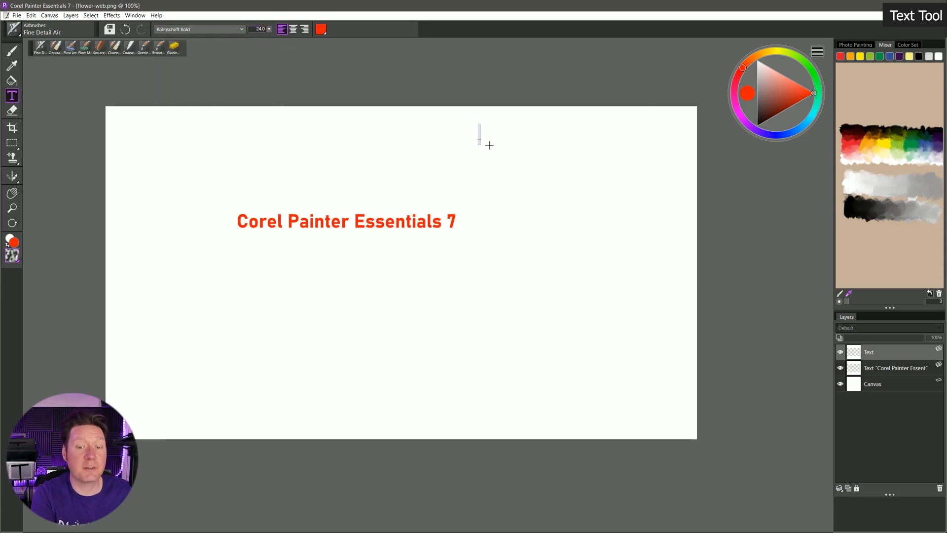
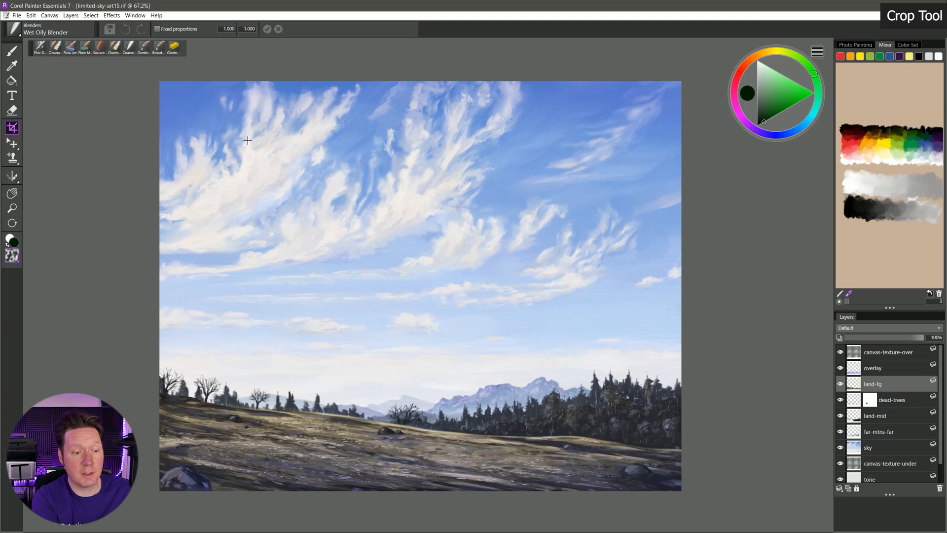
- Crop the landscape painting to a freely proportioned wide rectangle around the hills, mountains and lower clouds
mouse_move(215, 173)
mouse_down()
mouse_move(554, 363)
mouse_move(603, 422)
mouse_up()
drag(601, 173, 620, 148)
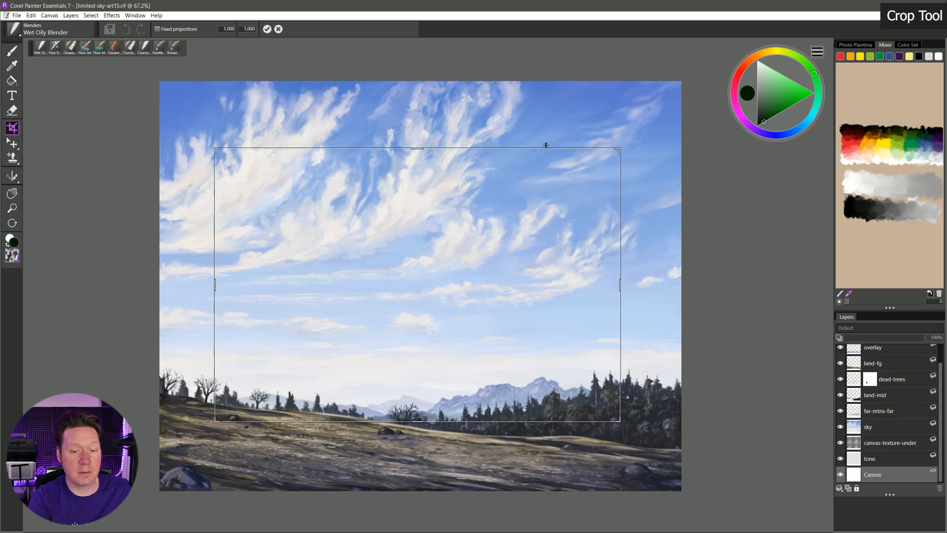
mouse_move(417, 149)
mouse_down()
mouse_move(418, 135)
mouse_move(417, 173)
mouse_move(418, 163)
mouse_up()
drag(617, 167, 614, 171)
drag(455, 346, 437, 406)
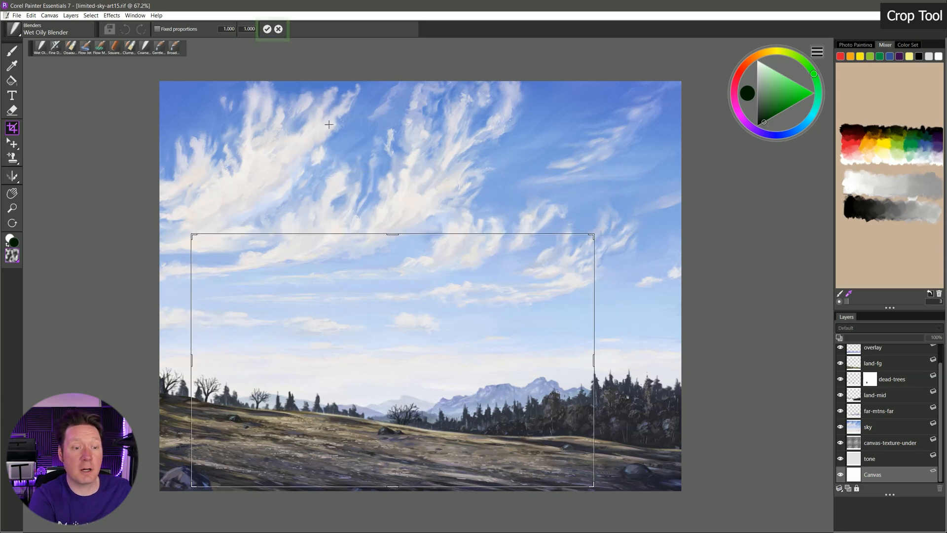
click(267, 29)
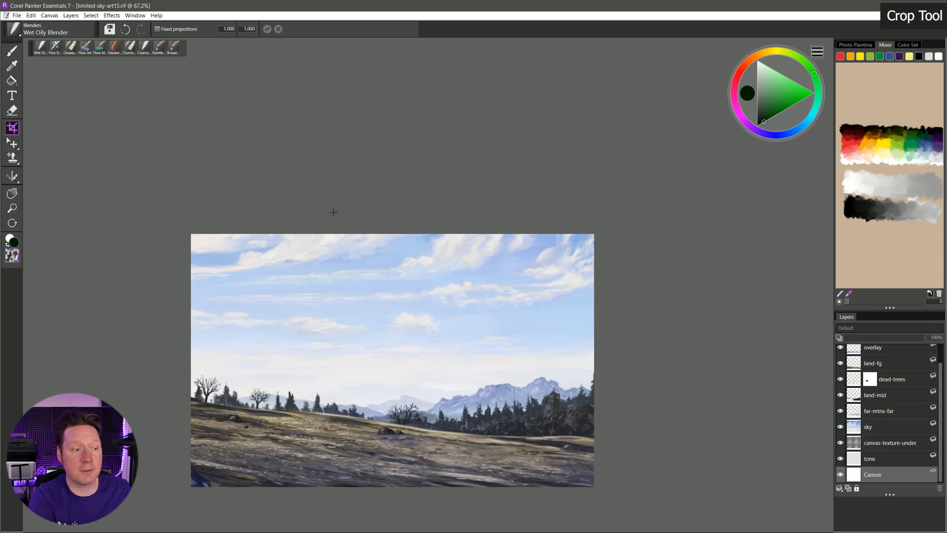
- Look over the file saving commands without saving, and undo the freehand crop of the landscape
click(18, 15)
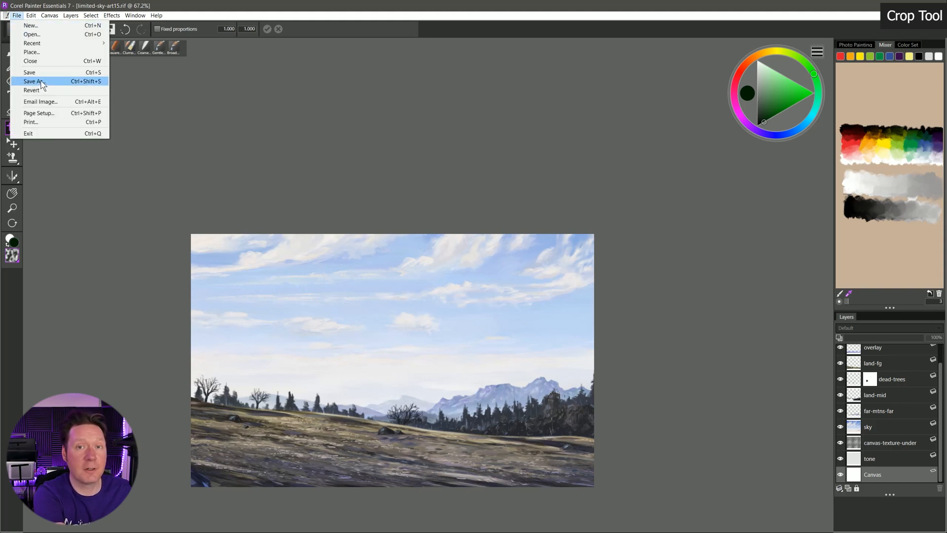
click(321, 120)
click(125, 30)
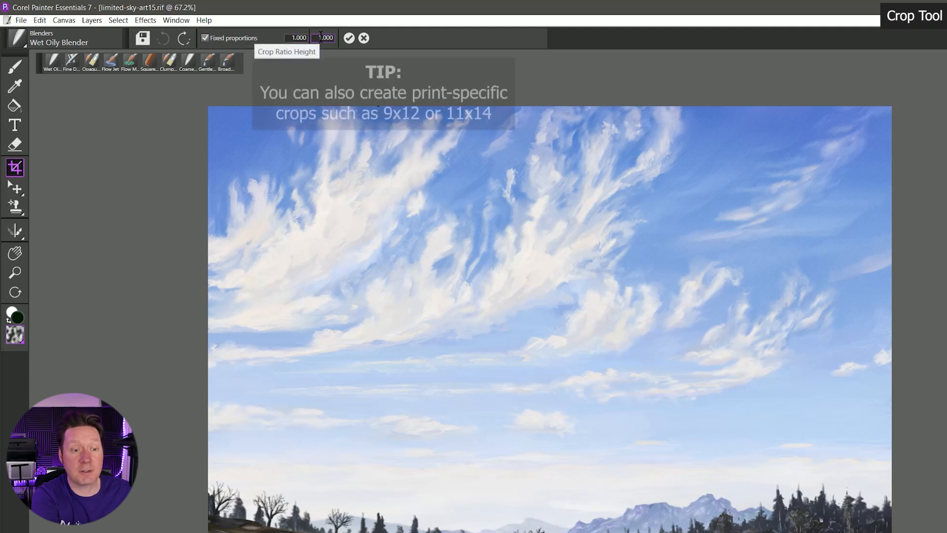
- Crop the landscape to a square with fixed proportions of 1.000 to 1.000, and undo the crop
drag(654, 443, 833, 532)
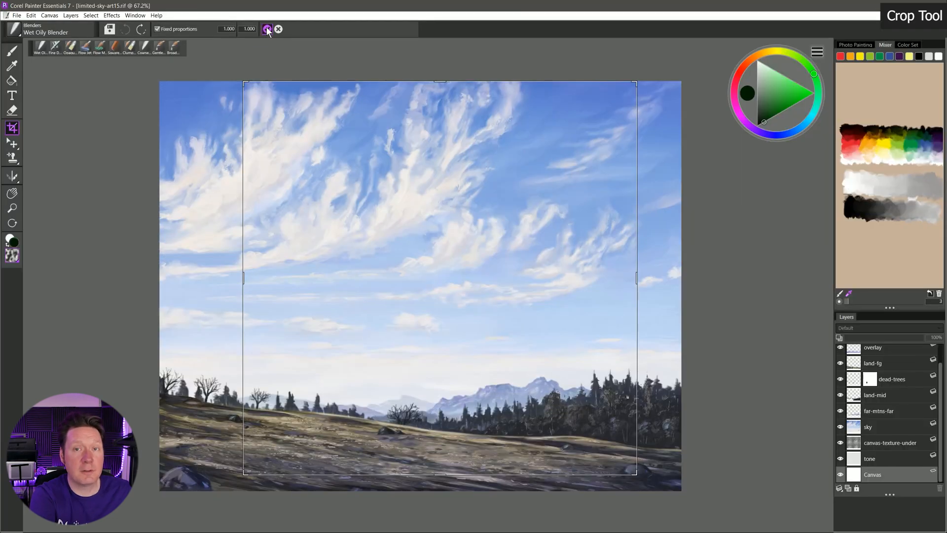
click(266, 29)
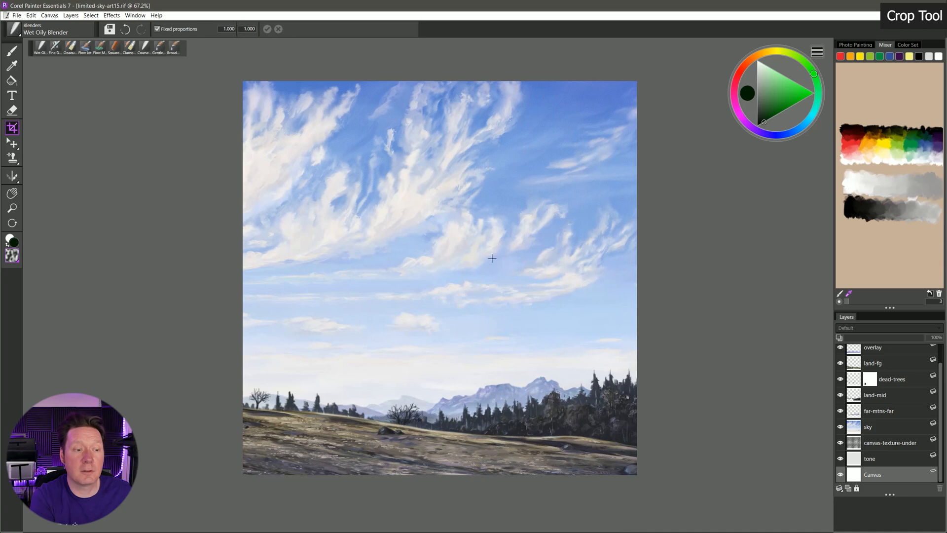
click(131, 29)
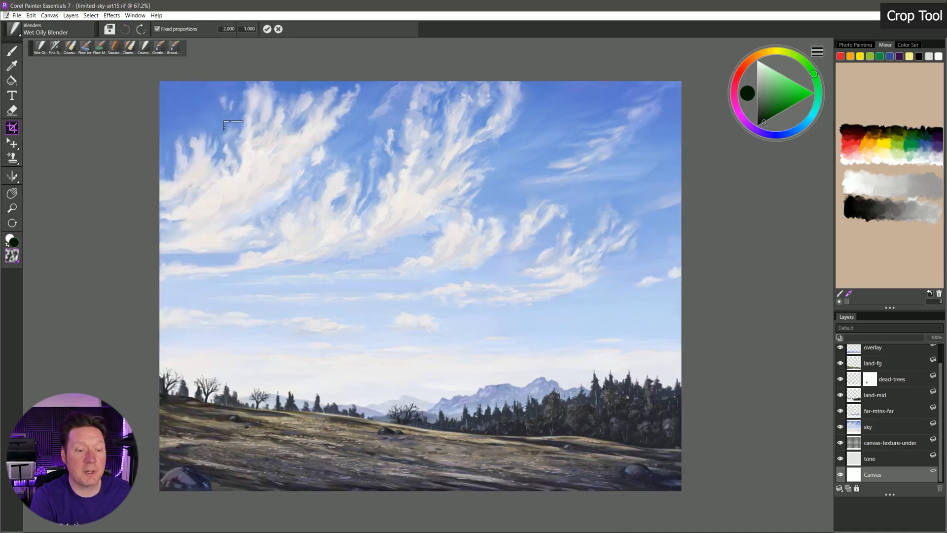
- Crop the lower part of the landscape with fixed proportions of 2.000 to 1.000, and undo the crop
drag(223, 122, 672, 345)
drag(531, 267, 497, 392)
click(267, 28)
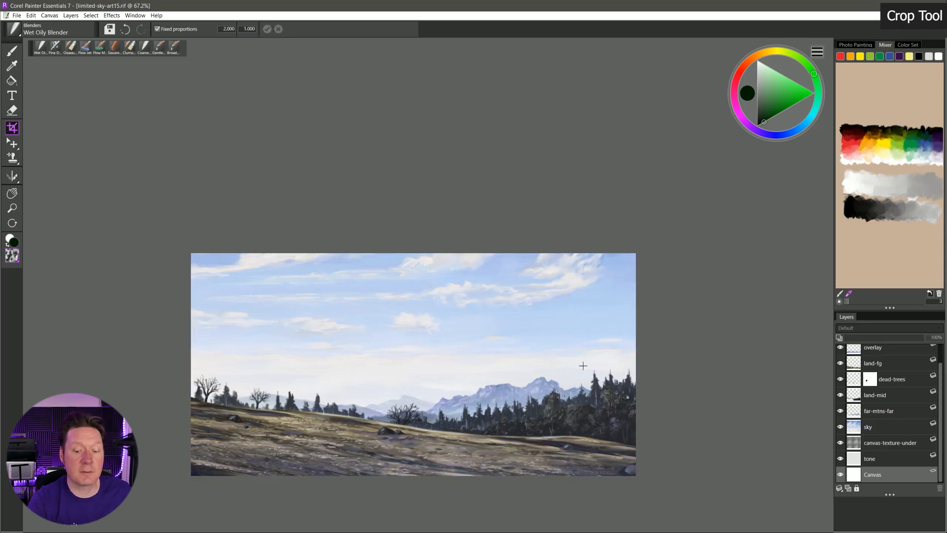
key(ctrl+z)
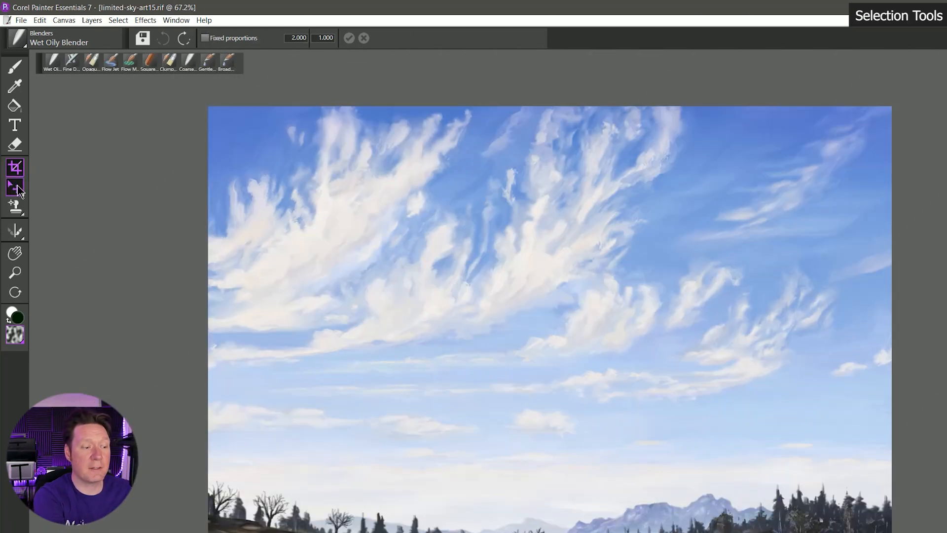
- Make a large rectangular selection in the middle of the blank flower-web.png canvas and fill it with the current dark green
click(14, 186)
click(15, 186)
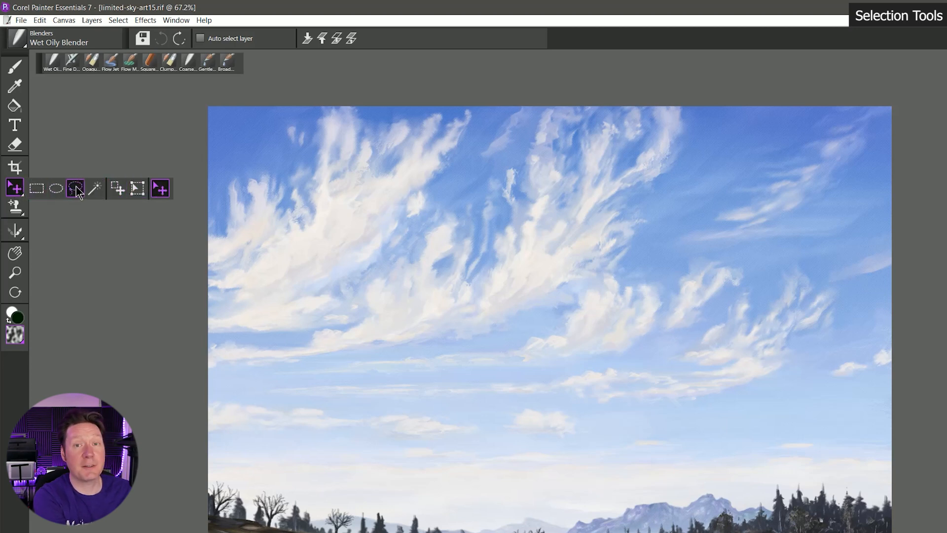
click(36, 188)
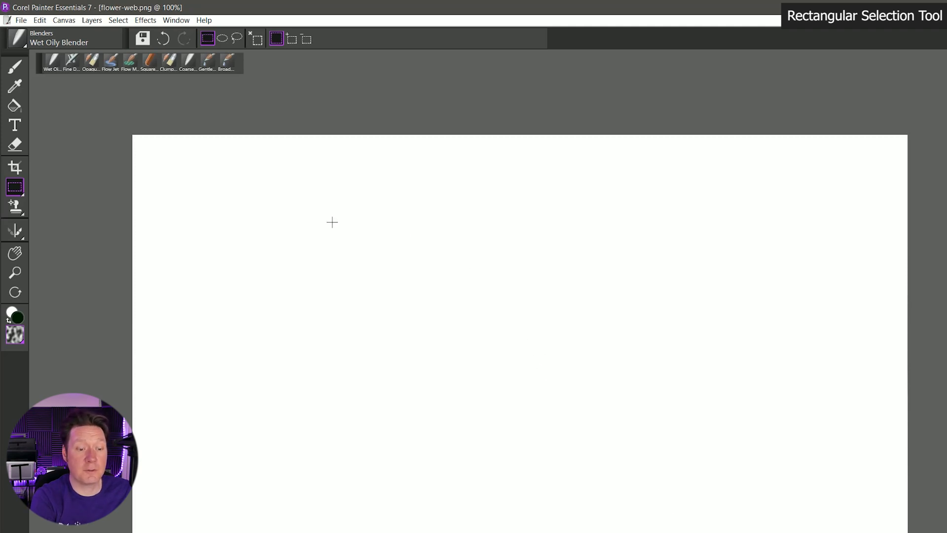
drag(332, 222, 682, 452)
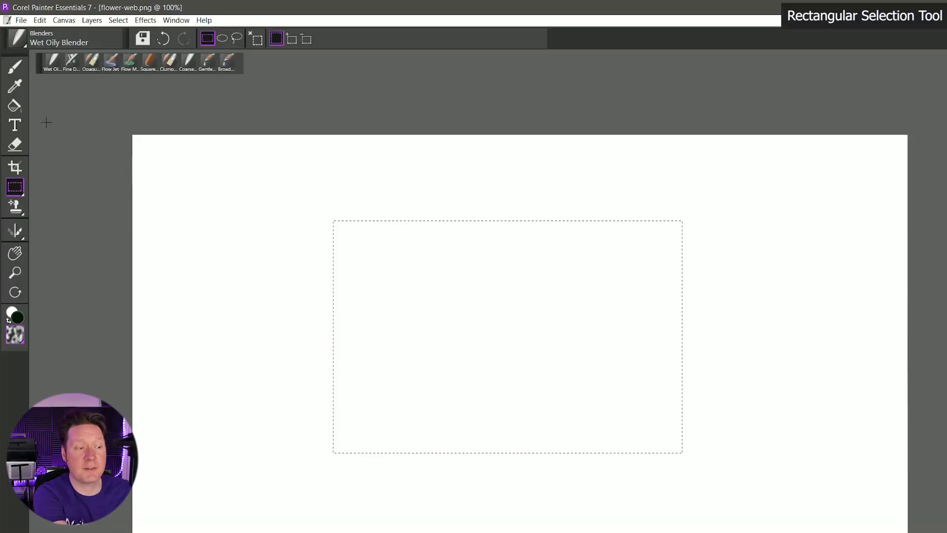
click(15, 105)
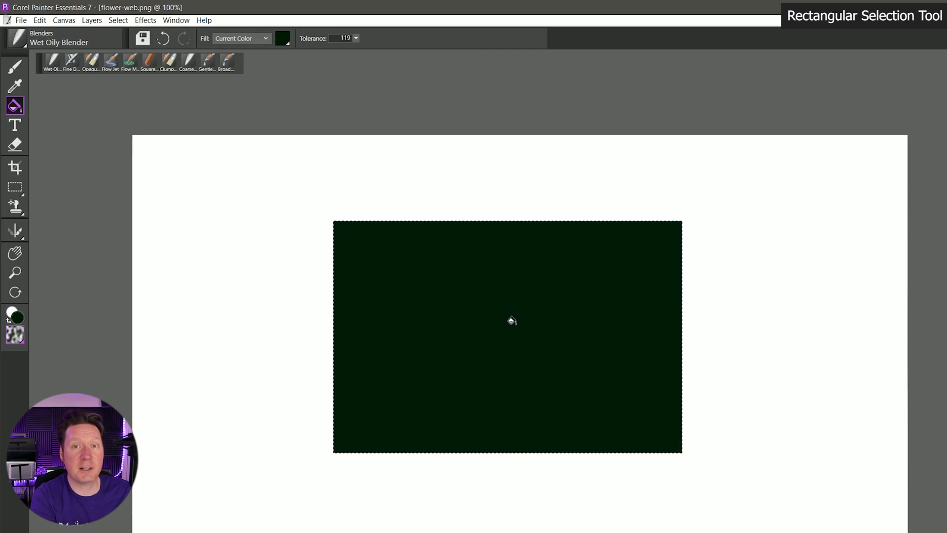
- Shift only the rectangular selection outline down and to the right of the dark green fill, and deselect it
click(15, 187)
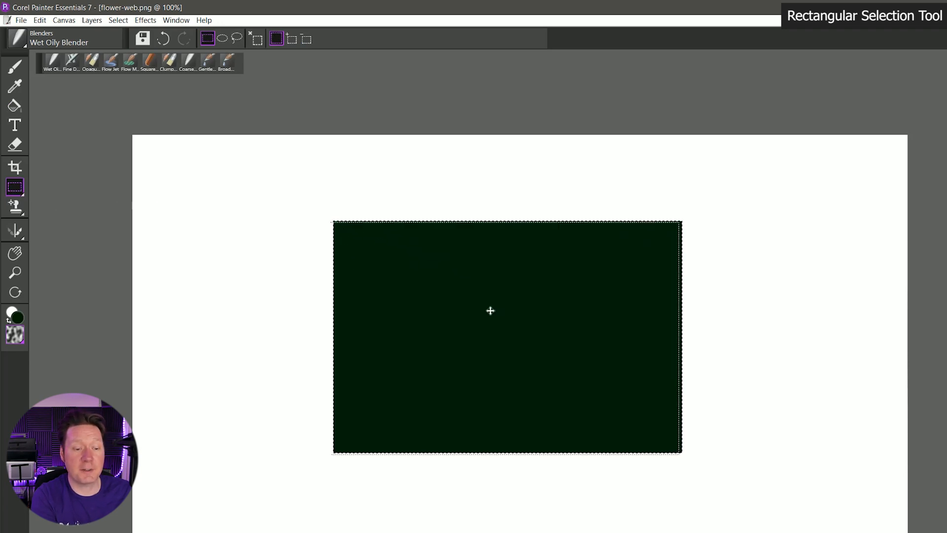
drag(490, 310, 543, 325)
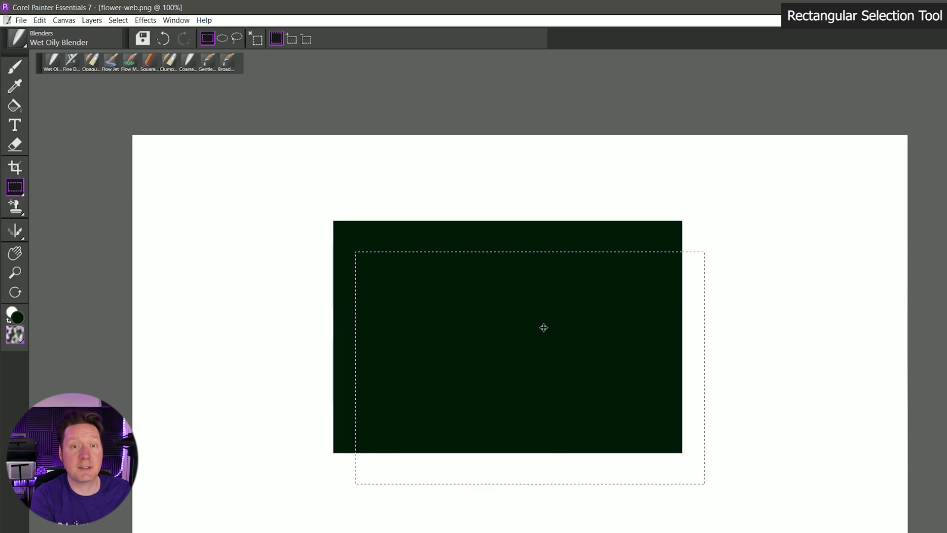
click(254, 39)
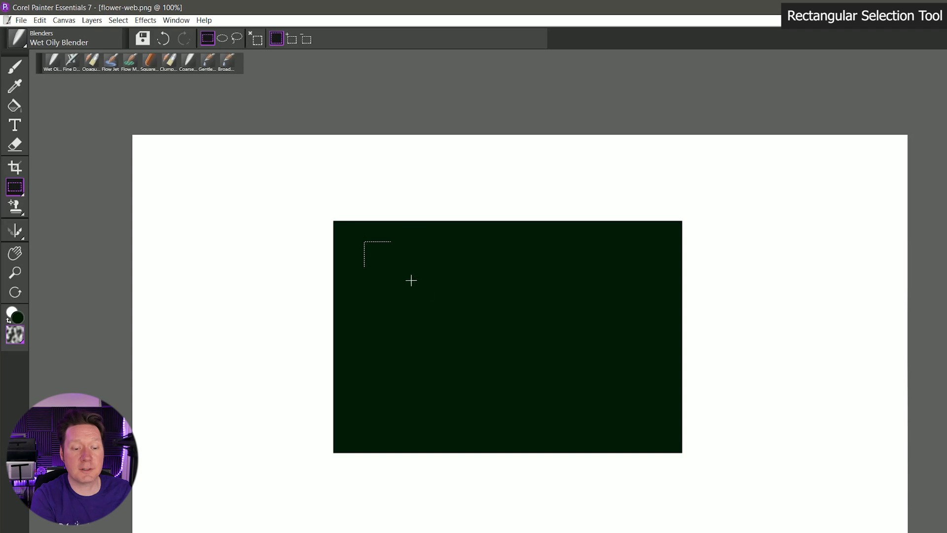
- Select a smaller rectangle inside the dark green fill and delete its contents, leaving a frame
drag(411, 280, 647, 433)
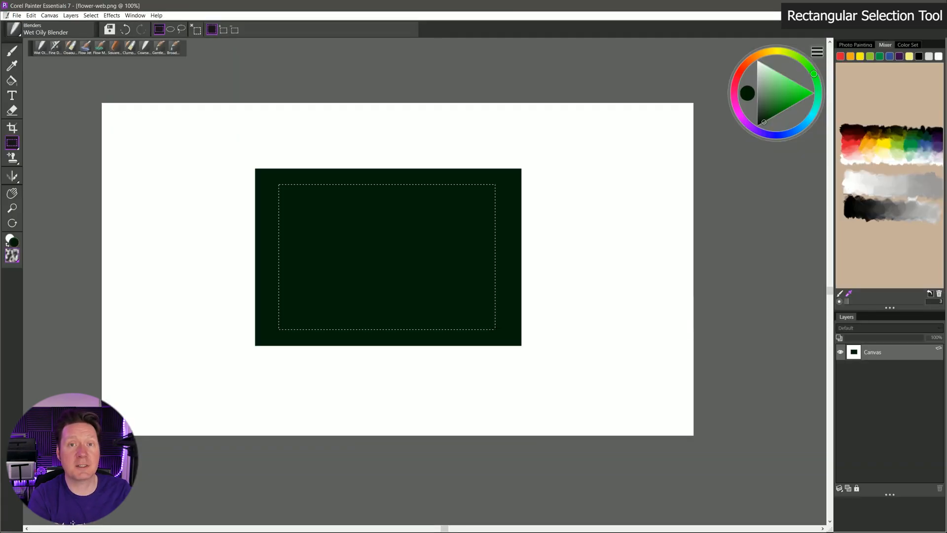
key(Delete)
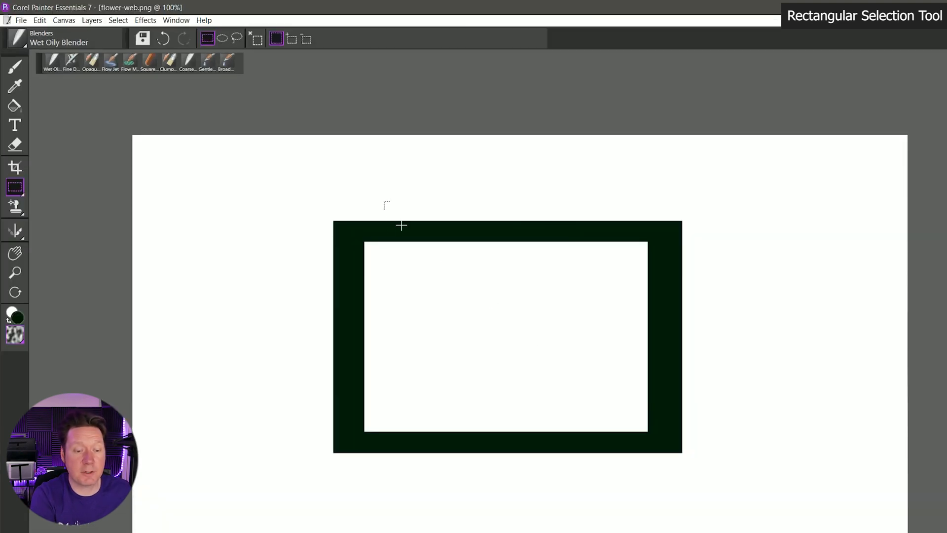
- Select a rectangle across the frame's right side and add six more around its left, top and bottom sides and lower-right corner using Add to Selection
drag(484, 196, 543, 303)
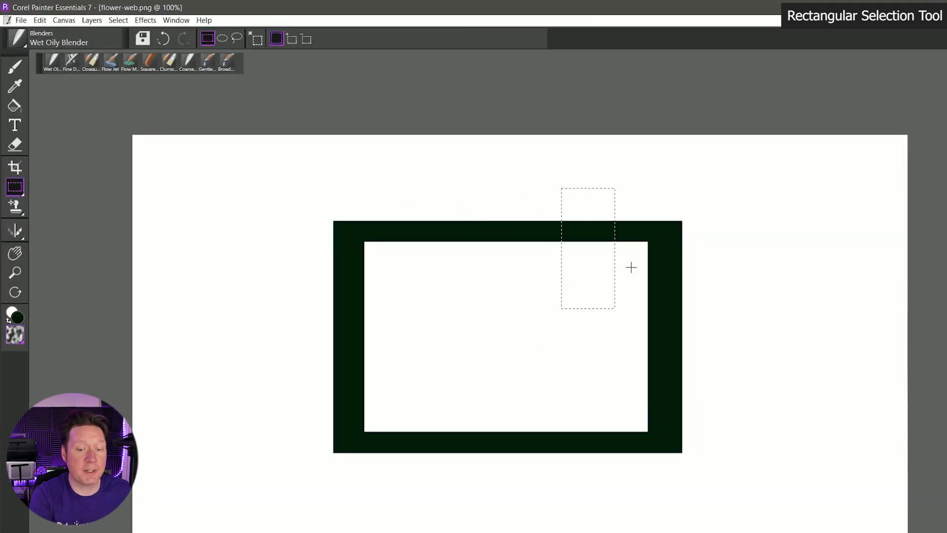
drag(630, 188, 700, 299)
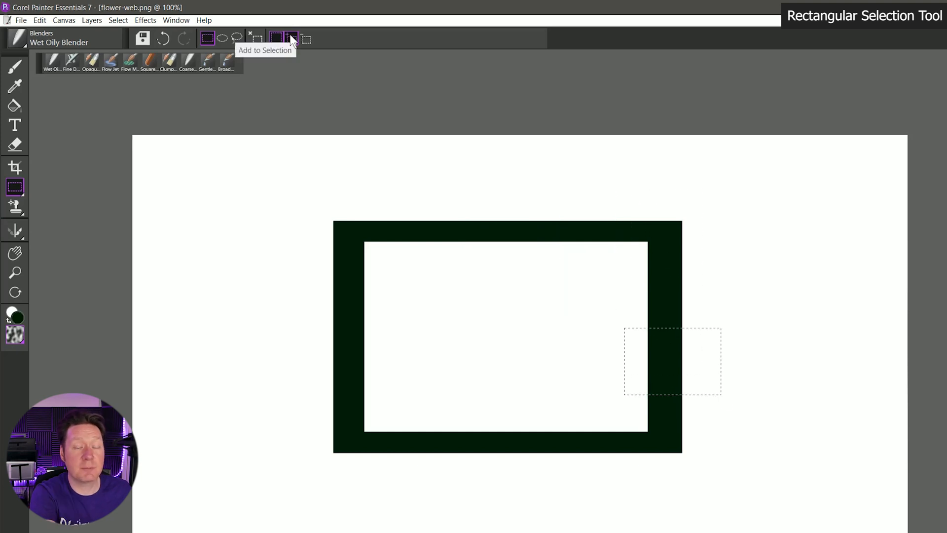
click(291, 39)
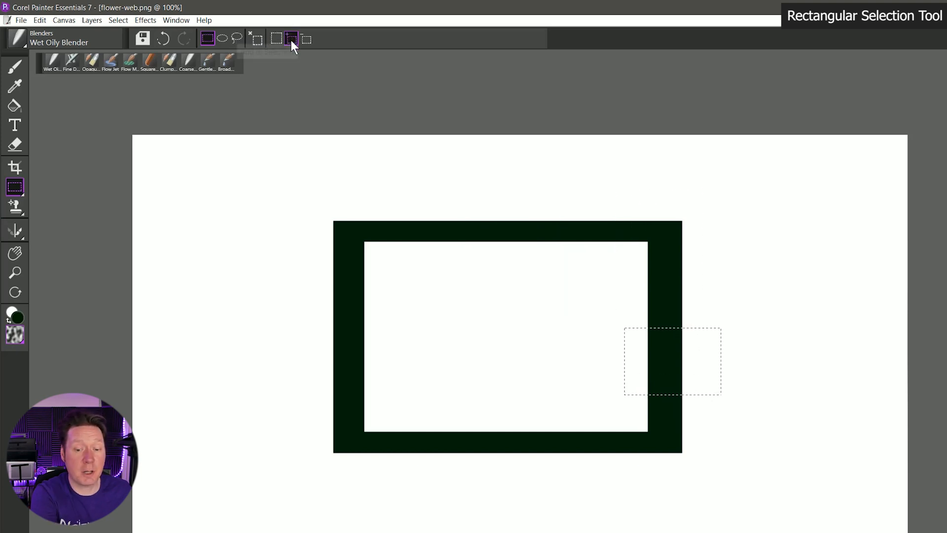
drag(310, 368, 459, 412)
drag(464, 196, 539, 290)
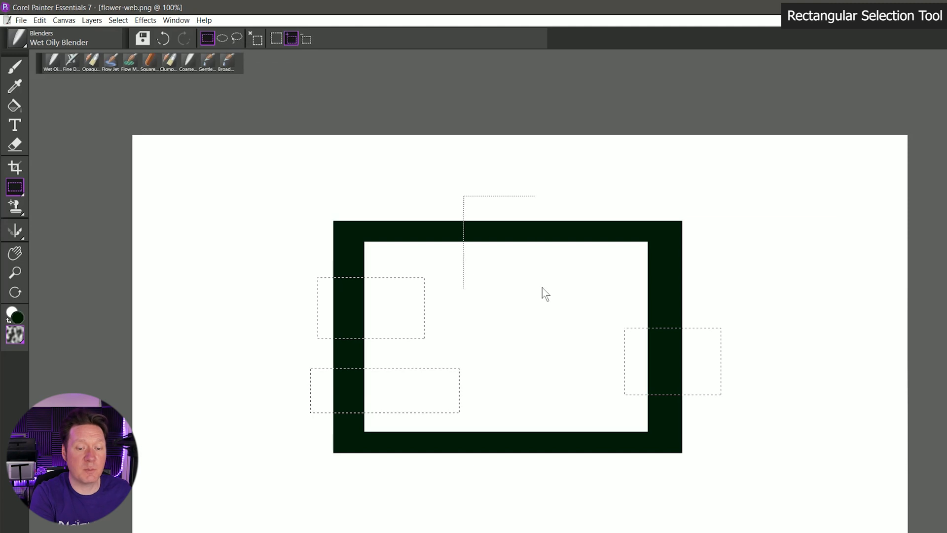
drag(579, 192, 645, 294)
drag(528, 366, 607, 510)
drag(645, 442, 702, 517)
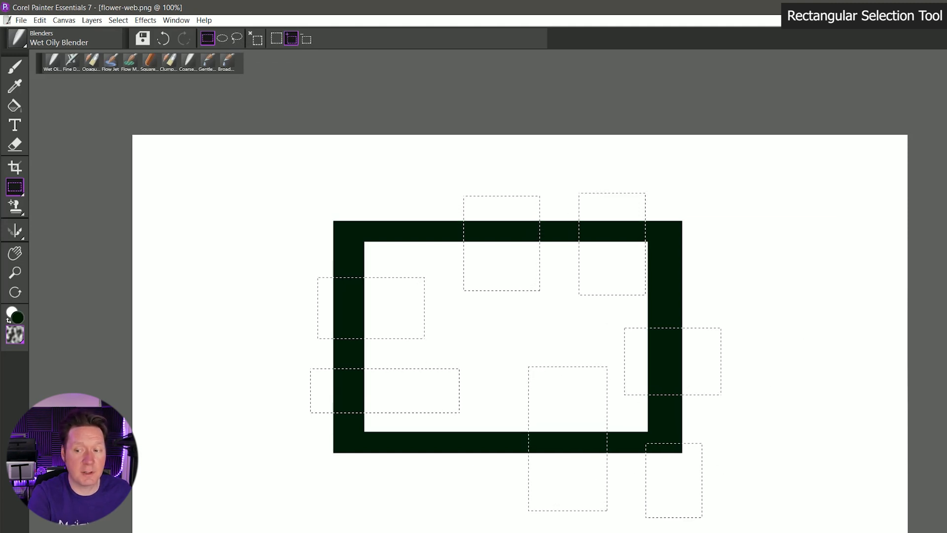
- Choose bright yellow as the current color and fill all the selected rectangles with it at 100% opacity
click(813, 93)
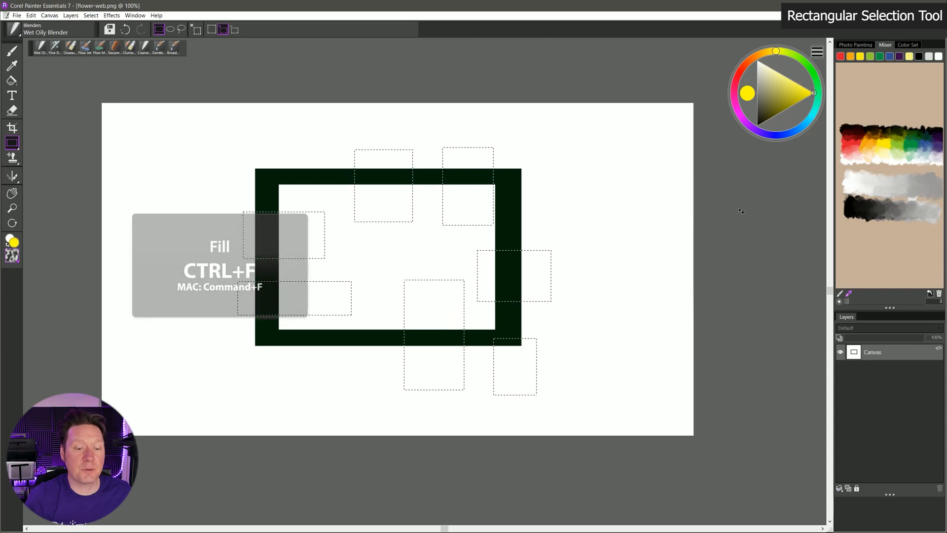
key(ctrl+f)
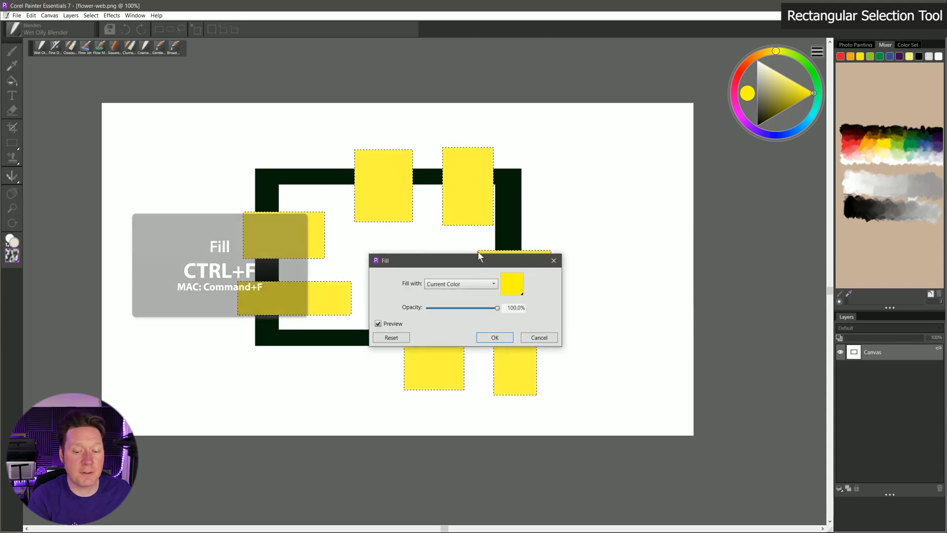
drag(479, 260, 421, 204)
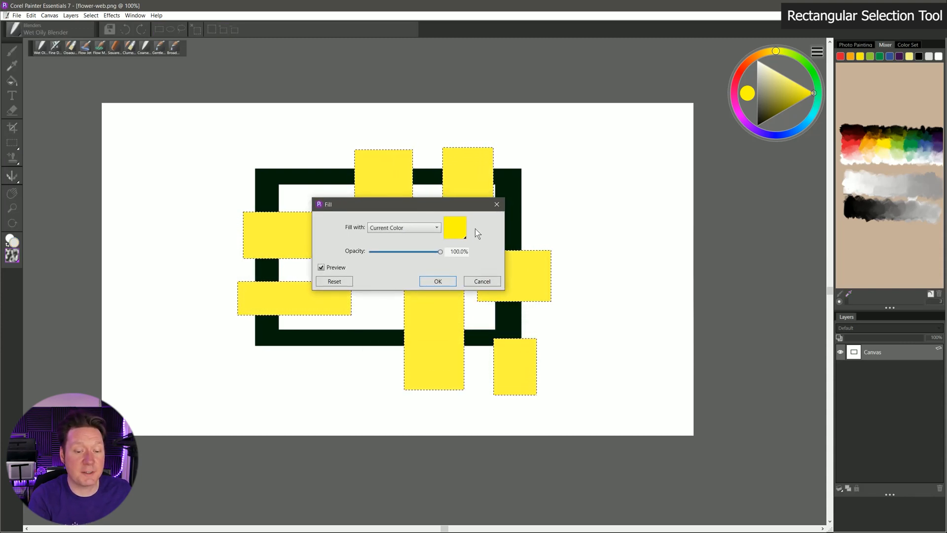
click(415, 228)
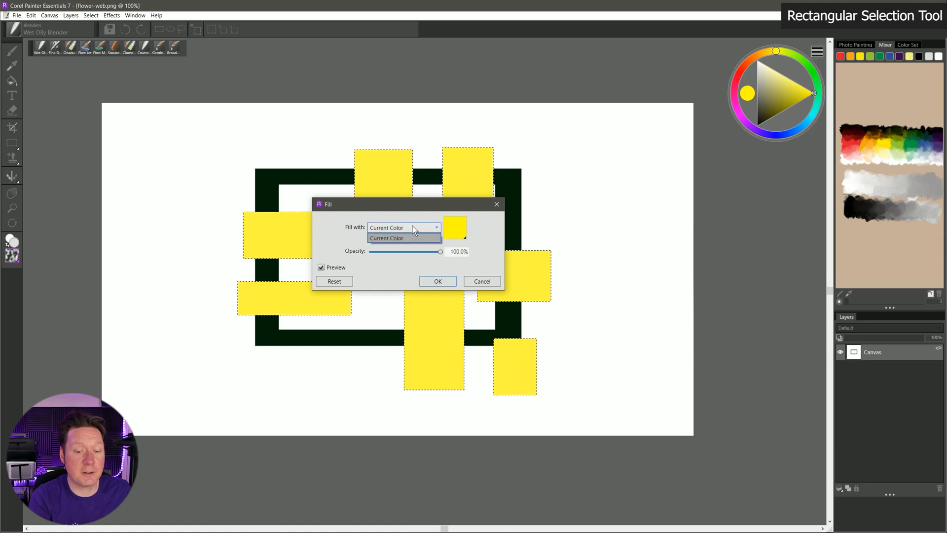
click(416, 228)
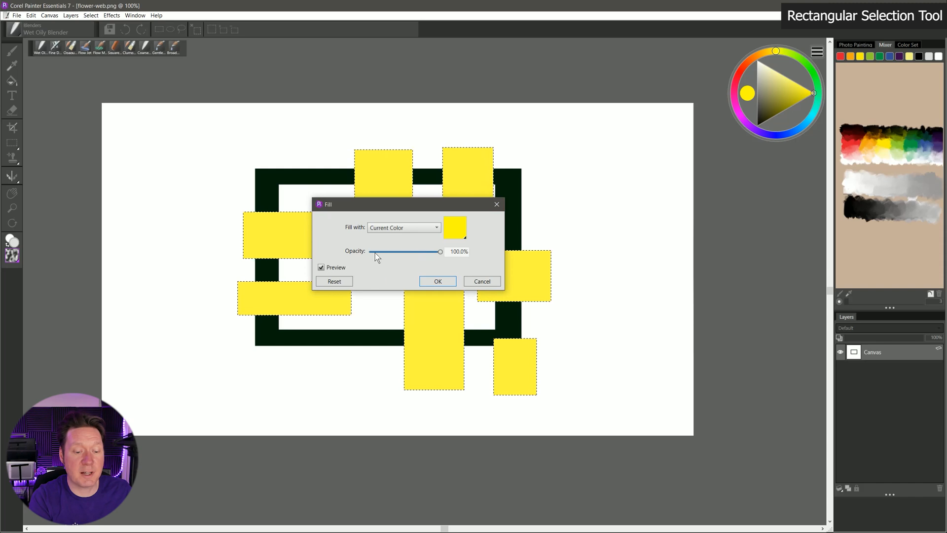
click(438, 281)
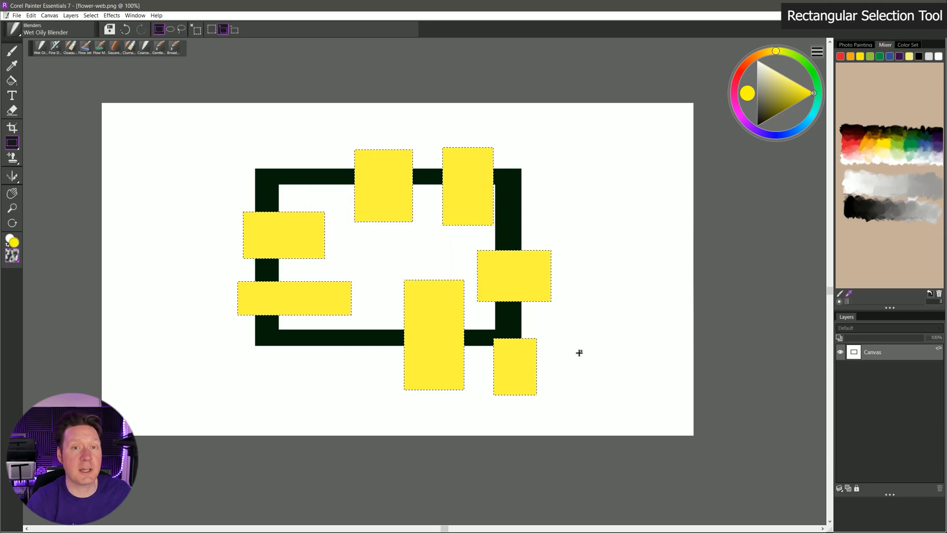
- Replace the current selection with a large rectangle around the frame and cut nine smaller rectangles out of it using Subtract from Selection
key(ctrl+d)
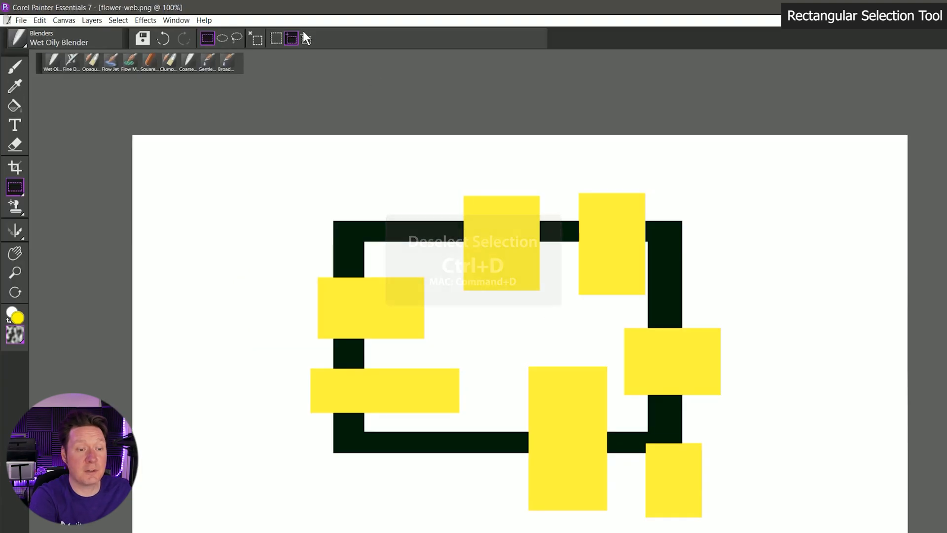
drag(296, 178, 782, 499)
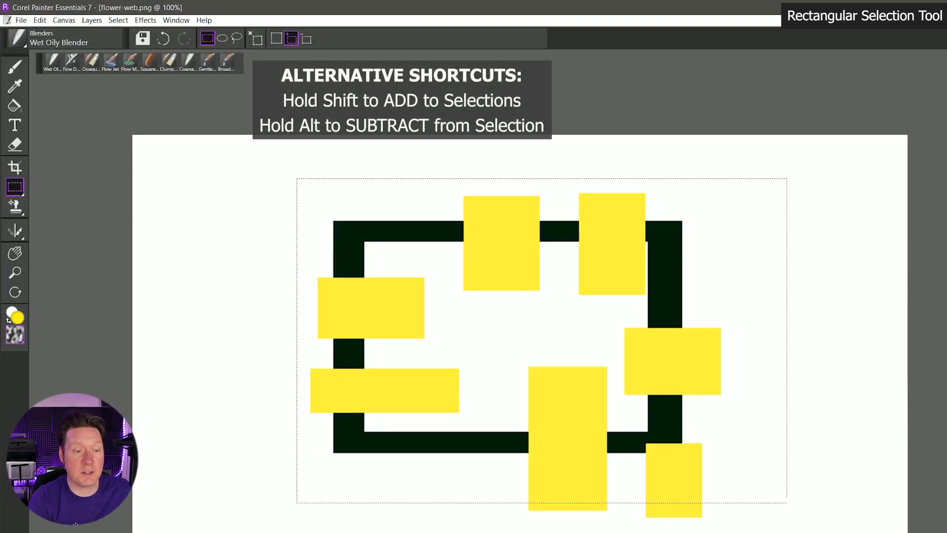
click(305, 39)
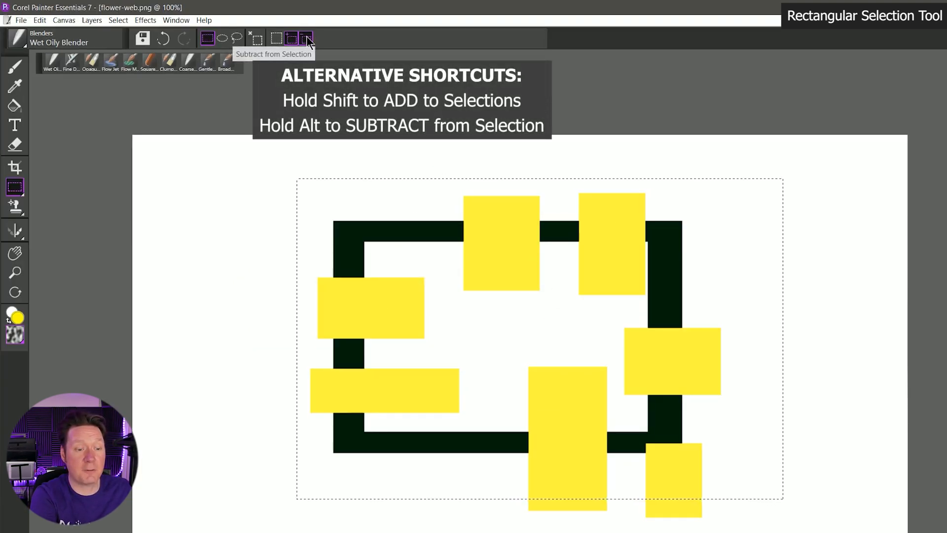
drag(333, 200, 414, 283)
drag(433, 165, 495, 255)
drag(392, 341, 288, 426)
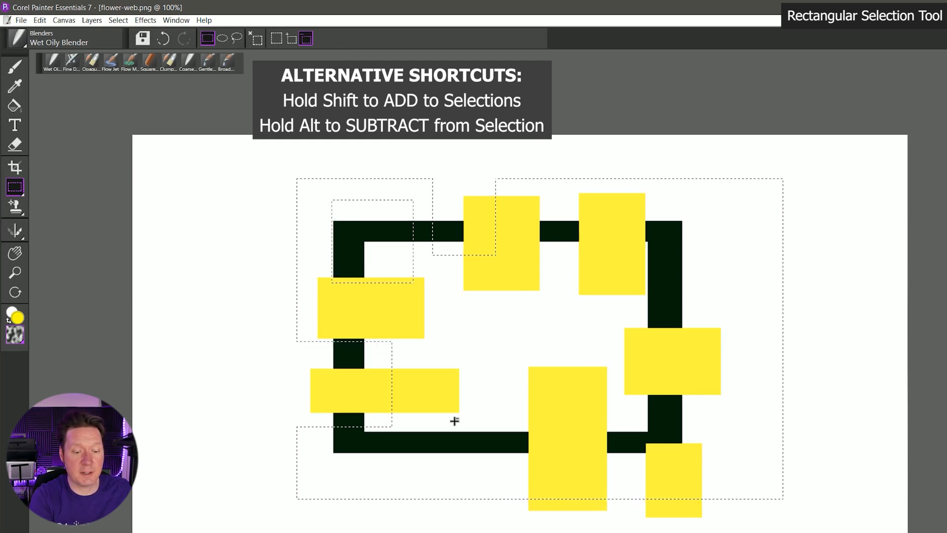
drag(468, 388, 570, 507)
drag(616, 322, 739, 444)
drag(652, 218, 753, 275)
drag(593, 171, 634, 264)
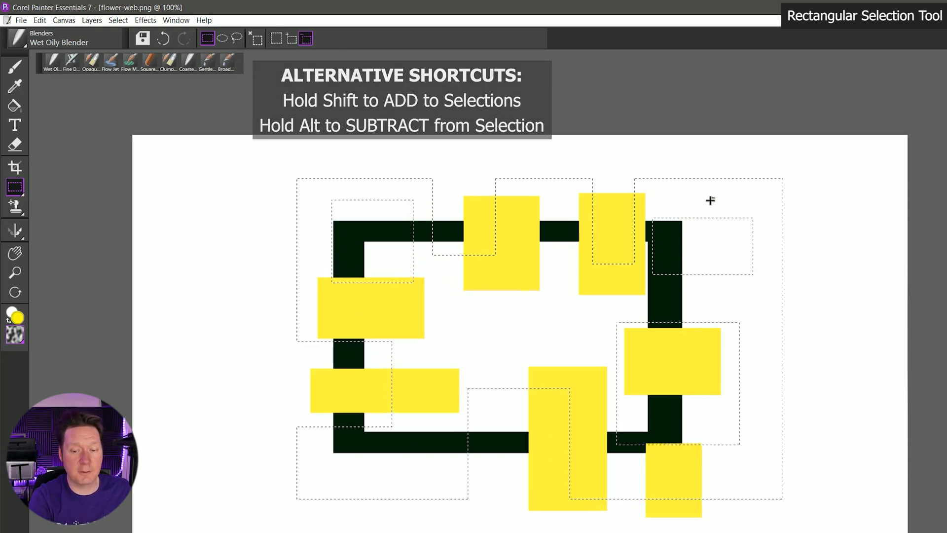
drag(748, 170, 780, 237)
drag(438, 315, 682, 376)
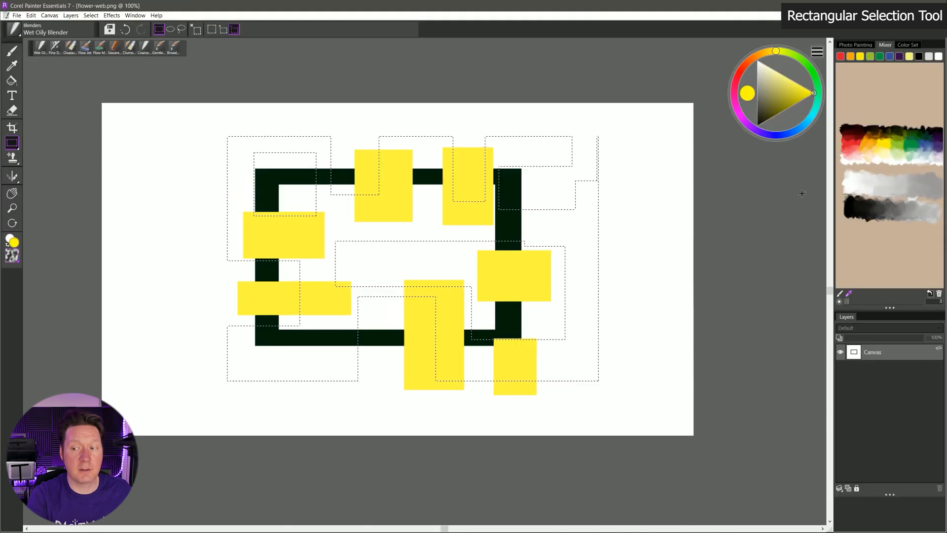
- Choose blue as the current color, fill the cut-out selection with it at 100% opacity, and deselect it
click(889, 55)
key(ctrl+f)
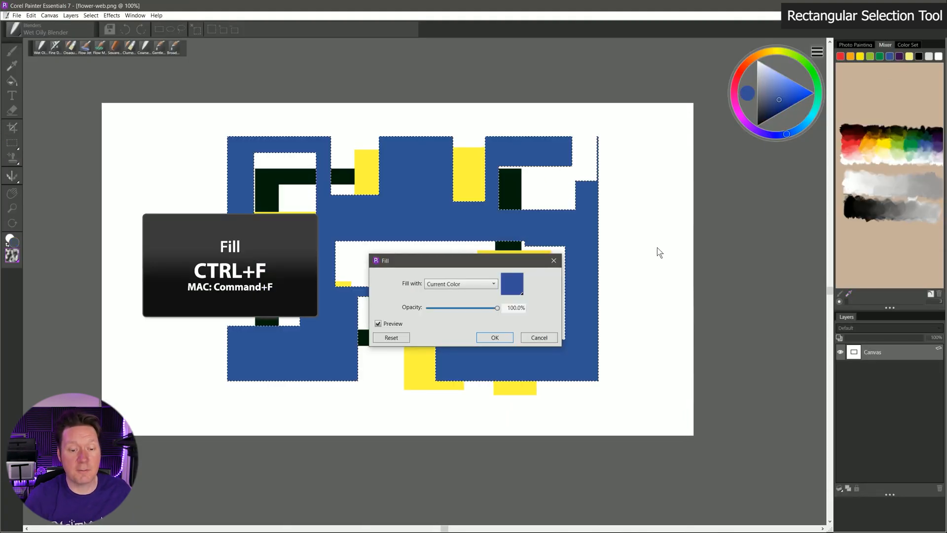
key(Return)
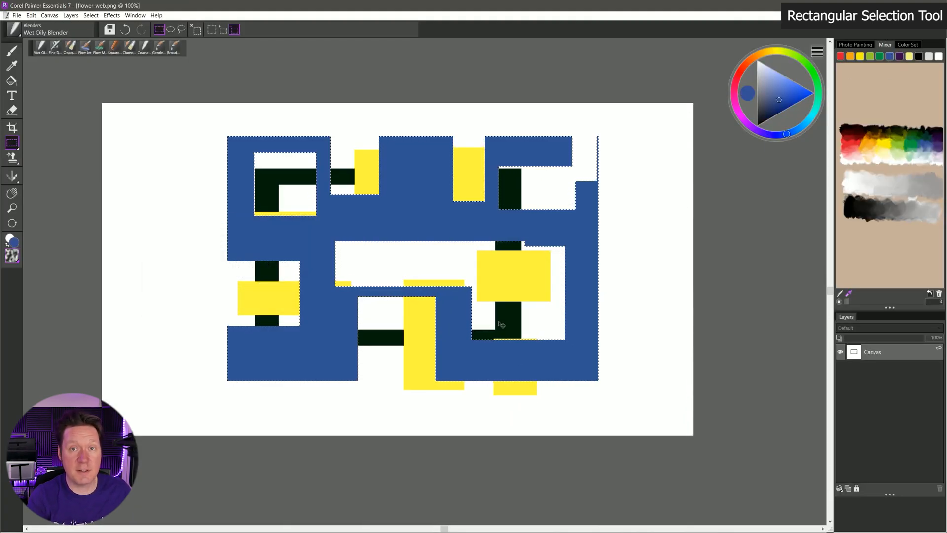
key(ctrl+d)
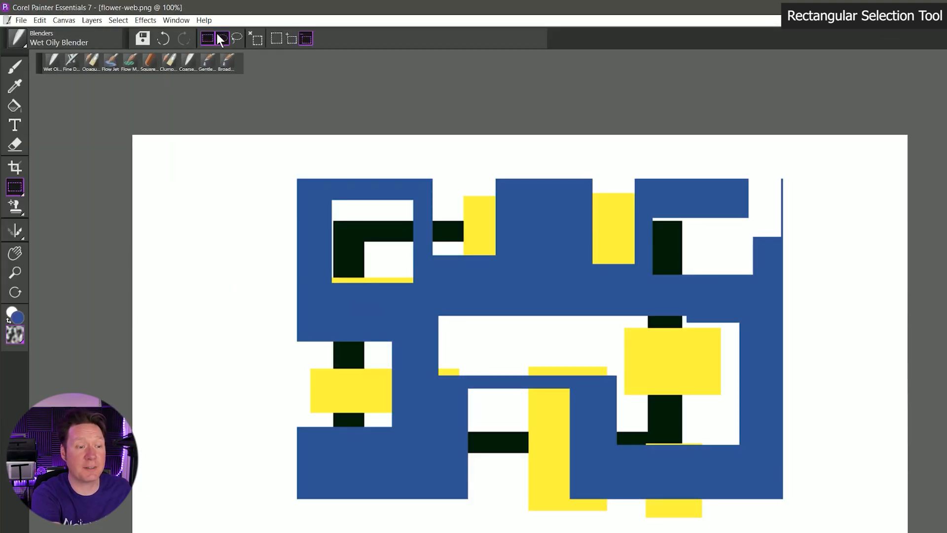
- Select a wide oval across the middle of the blue shape as a new Oval Selection and delete its contents
click(223, 34)
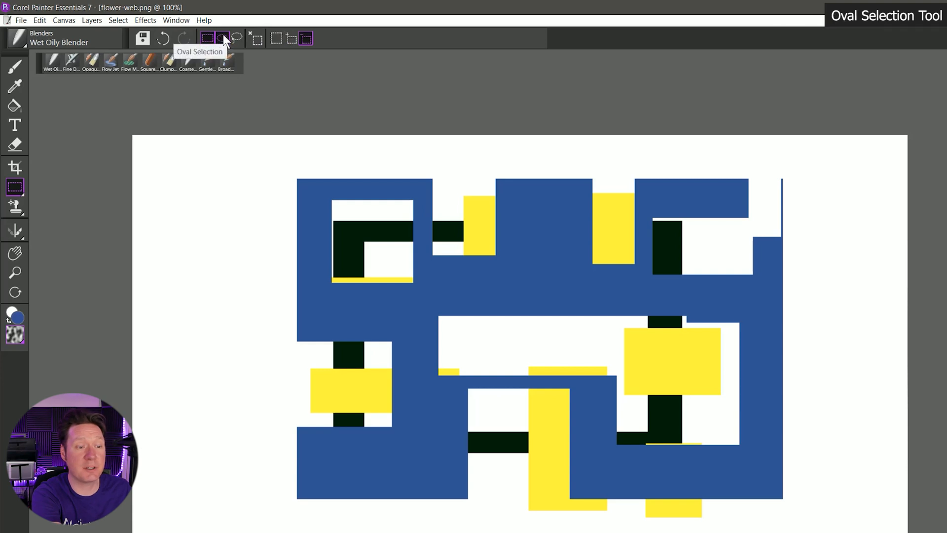
drag(329, 258, 812, 445)
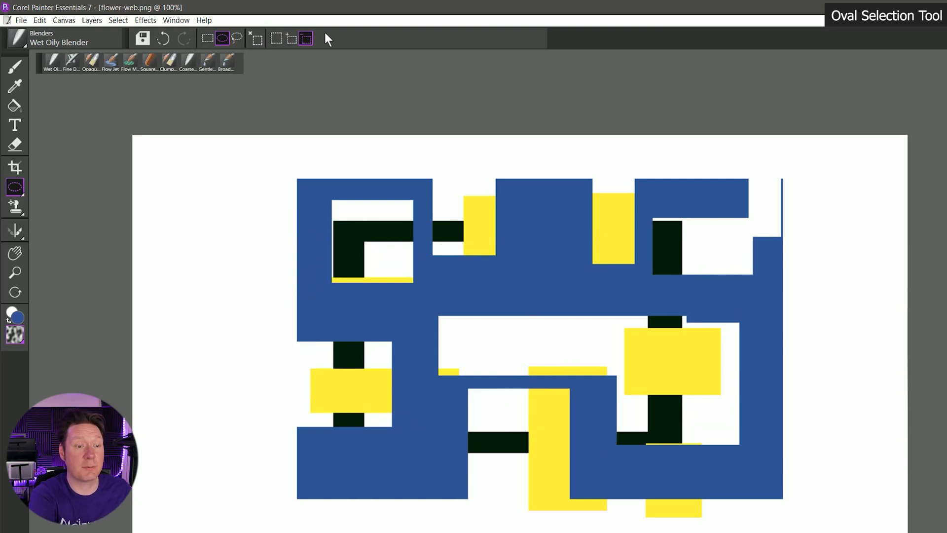
click(276, 38)
drag(302, 264, 765, 451)
key(Delete)
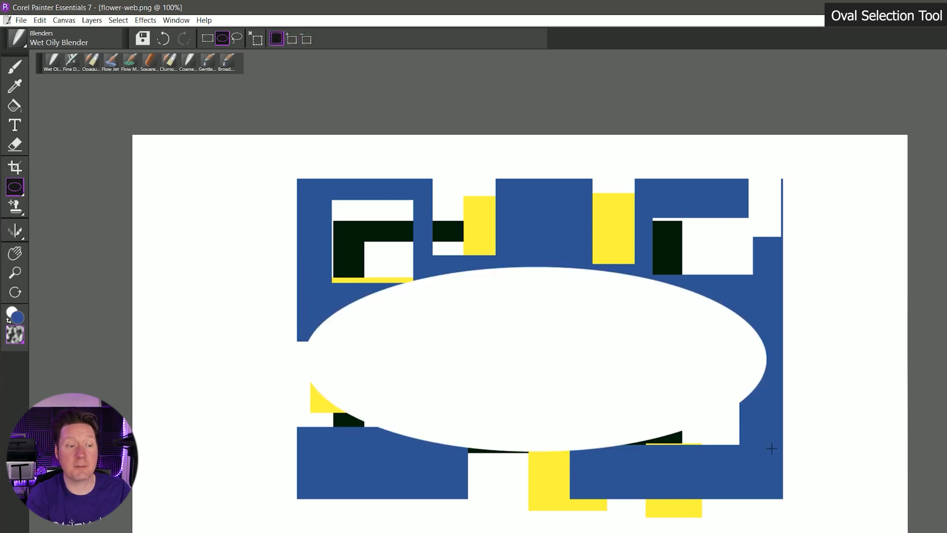
- Select a long wavy area across the upper part of the blue shape with the Lasso and delete its contents
click(238, 39)
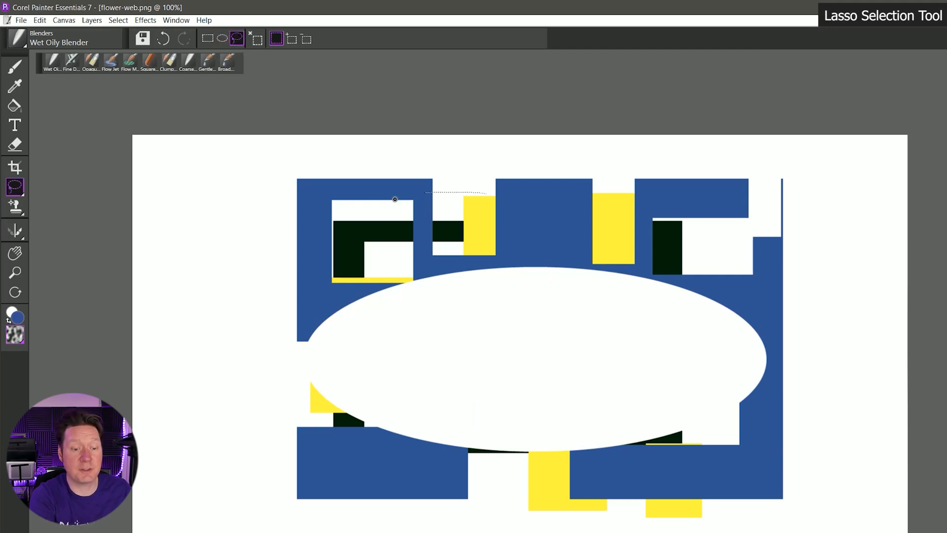
drag(585, 204, 485, 191)
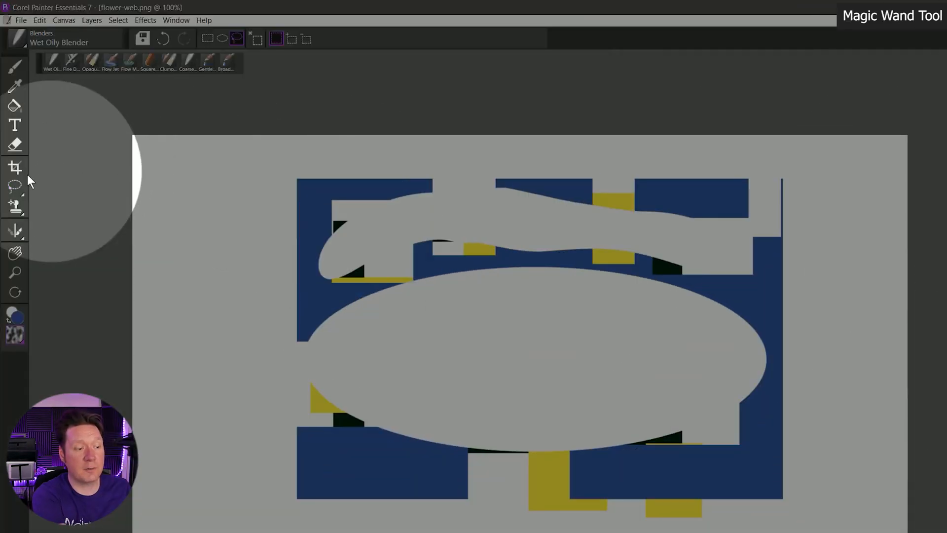
- Test the Magic Wand at tolerance 32 on the blue, yellow and dark green areas, ending with the white background selected
click(14, 187)
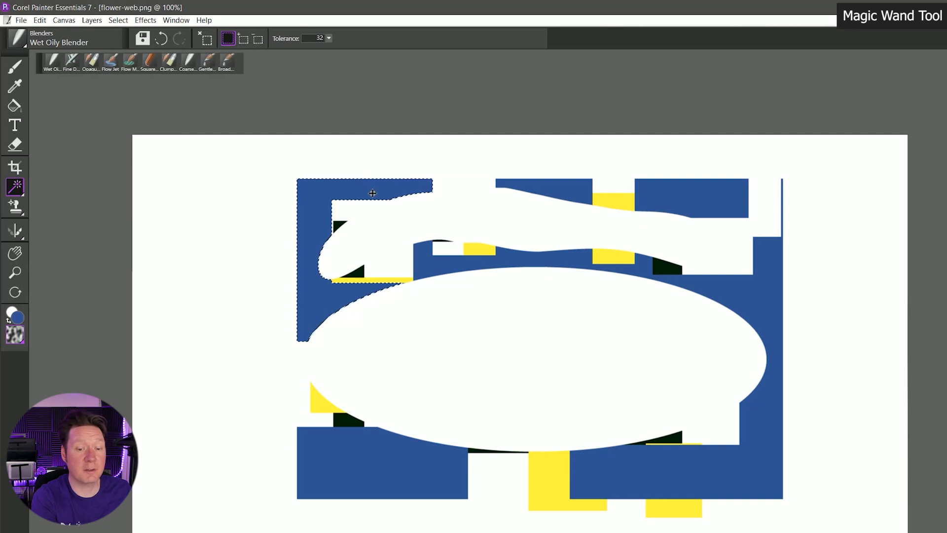
click(476, 248)
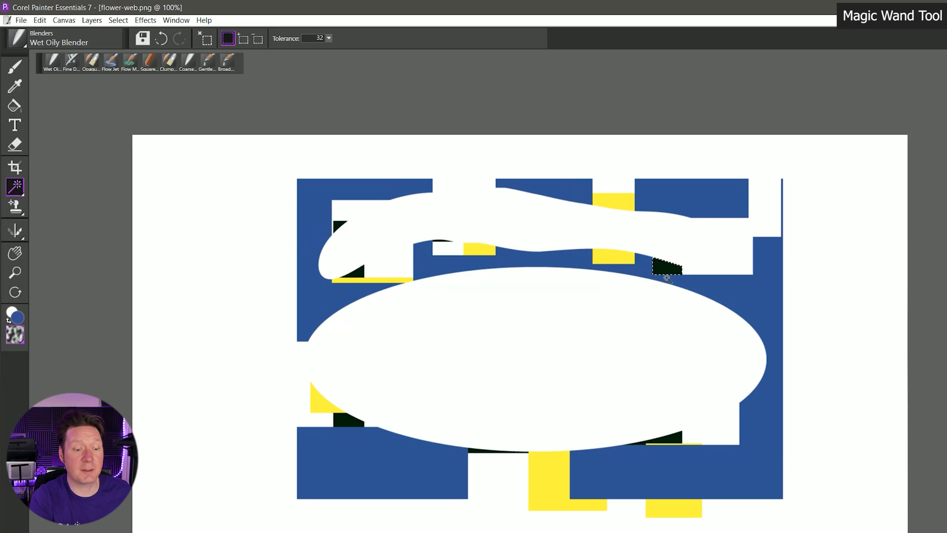
click(514, 336)
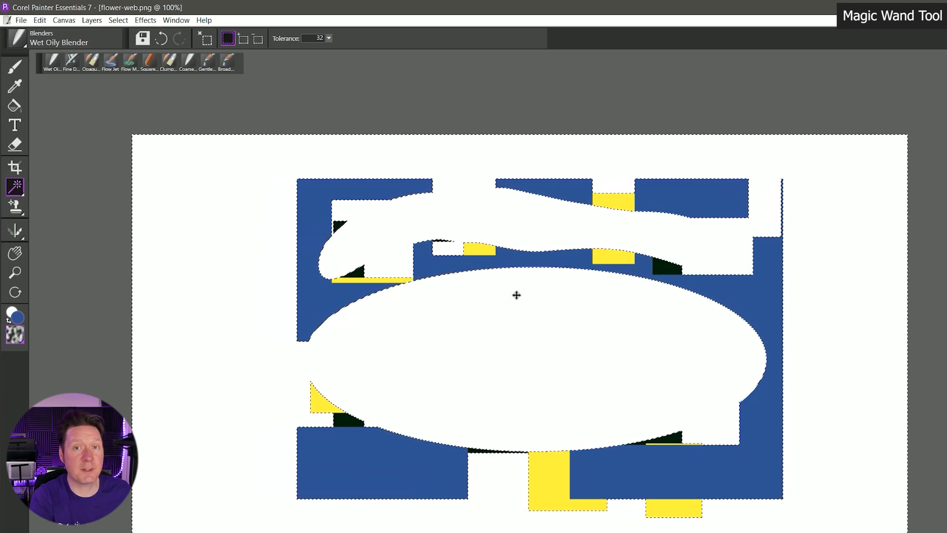
- Clear the canvas and choose the Clumpy Brush from the Acrylics & Oils category
key(Delete)
click(15, 65)
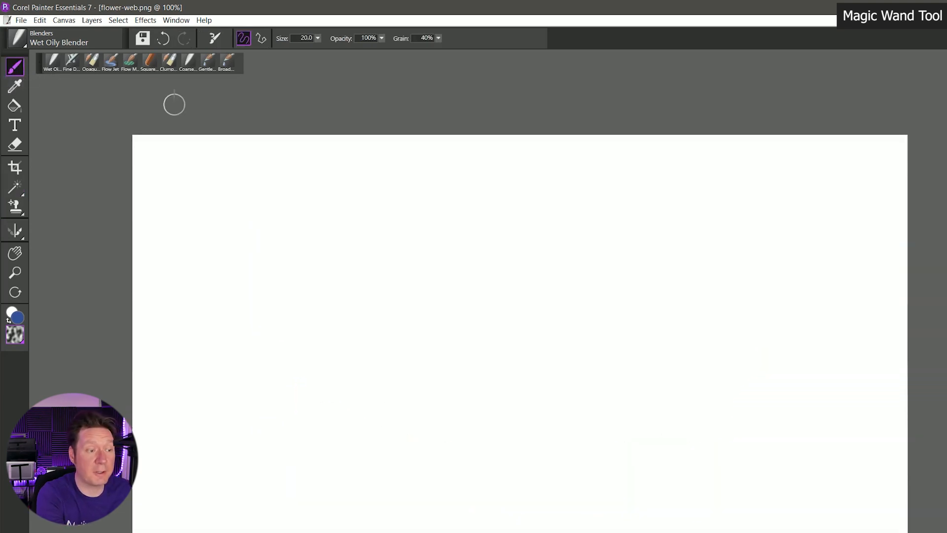
click(15, 42)
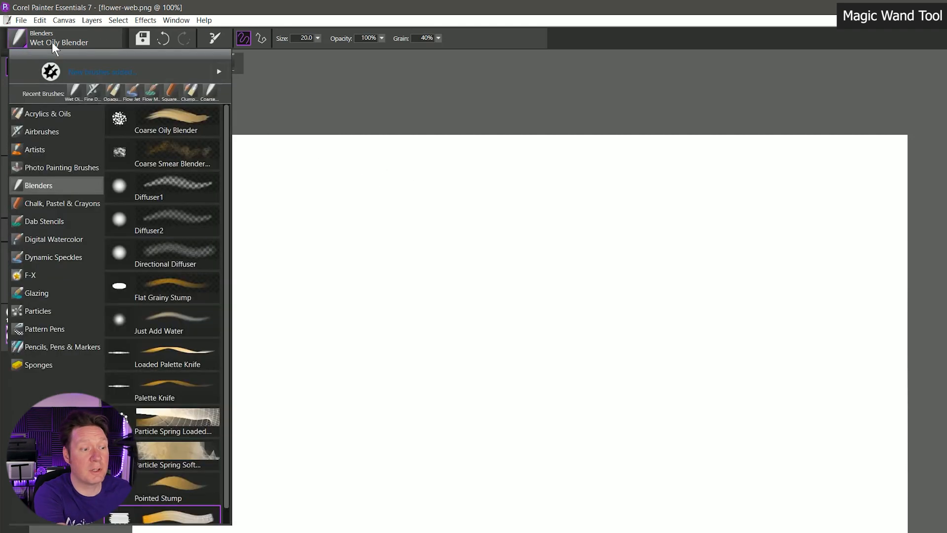
click(35, 114)
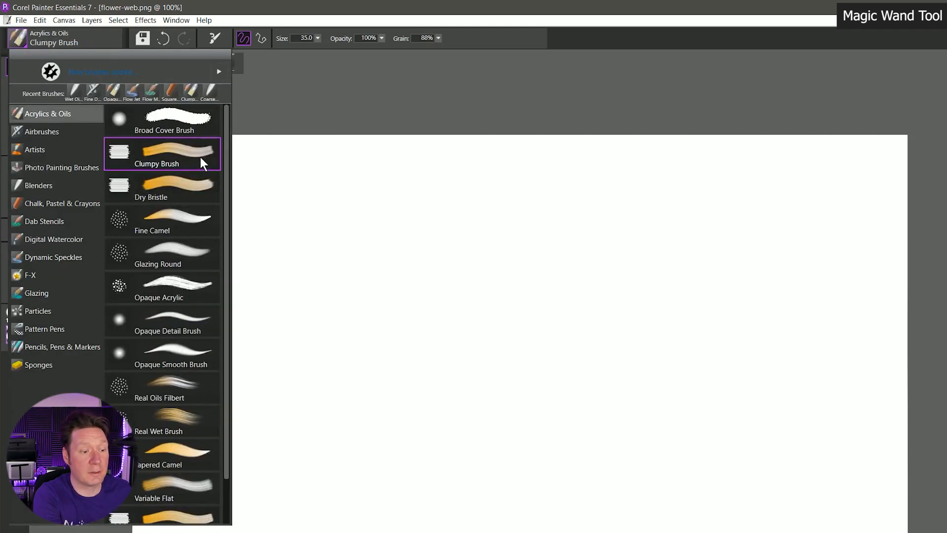
click(201, 163)
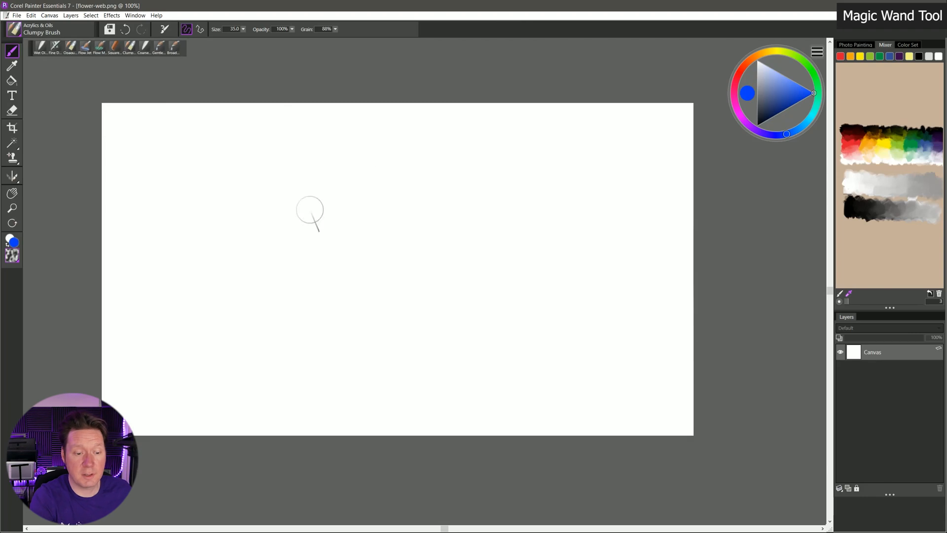
- Paint overlapping bright blue zigzag strokes that fade out toward the right across the middle of the canvas
mouse_move(387, 265)
mouse_down()
mouse_move(349, 420)
mouse_move(387, 424)
mouse_up()
drag(452, 268, 429, 421)
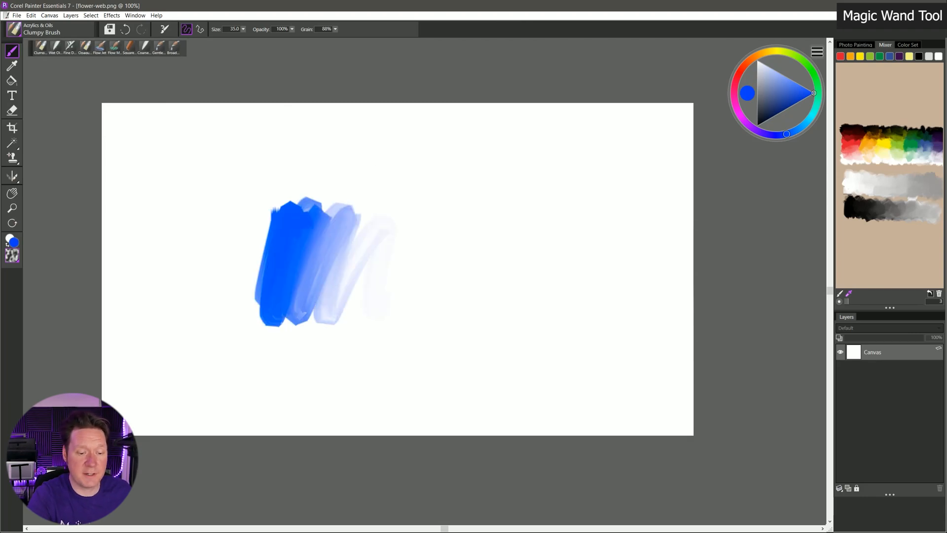
drag(283, 323, 408, 265)
drag(323, 311, 432, 261)
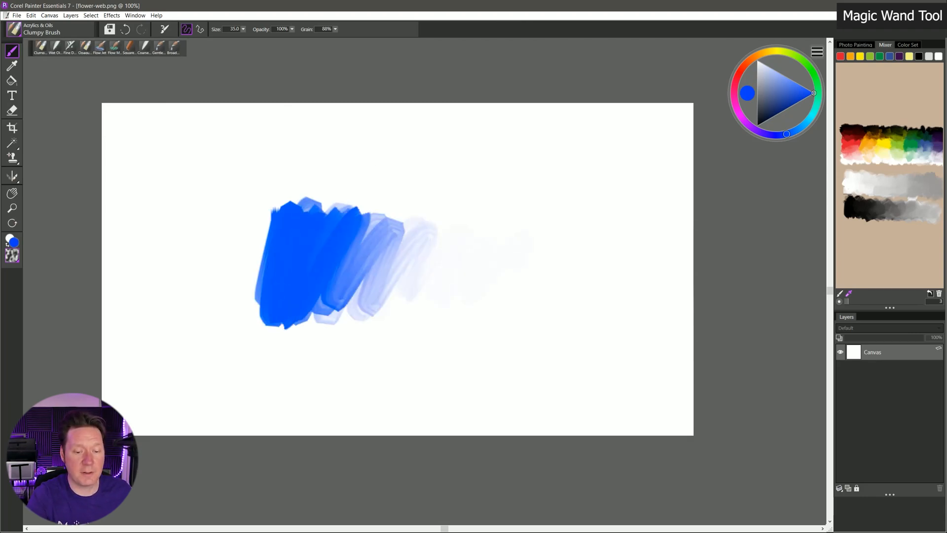
- Select the solid blue paint with the Magic Wand, raise the tolerance to 161, and select it again
click(13, 143)
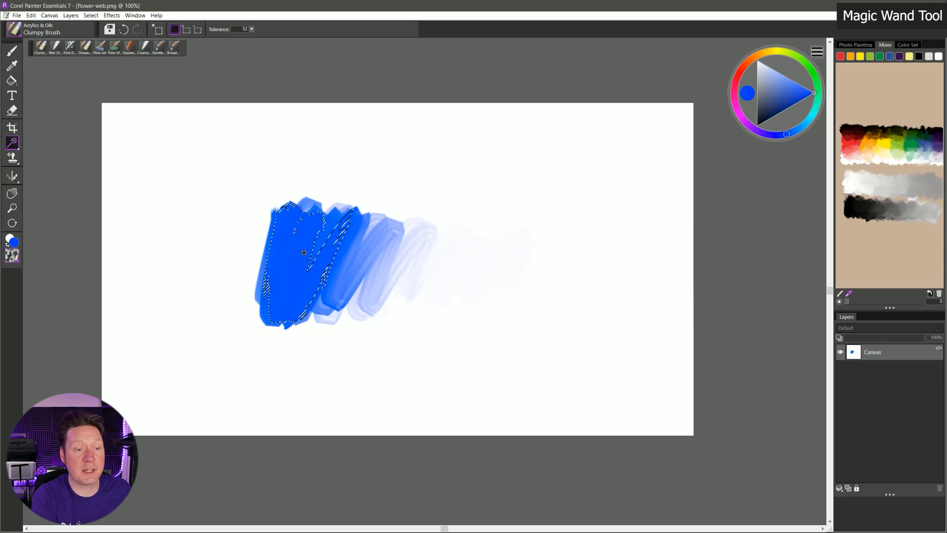
click(252, 29)
click(263, 38)
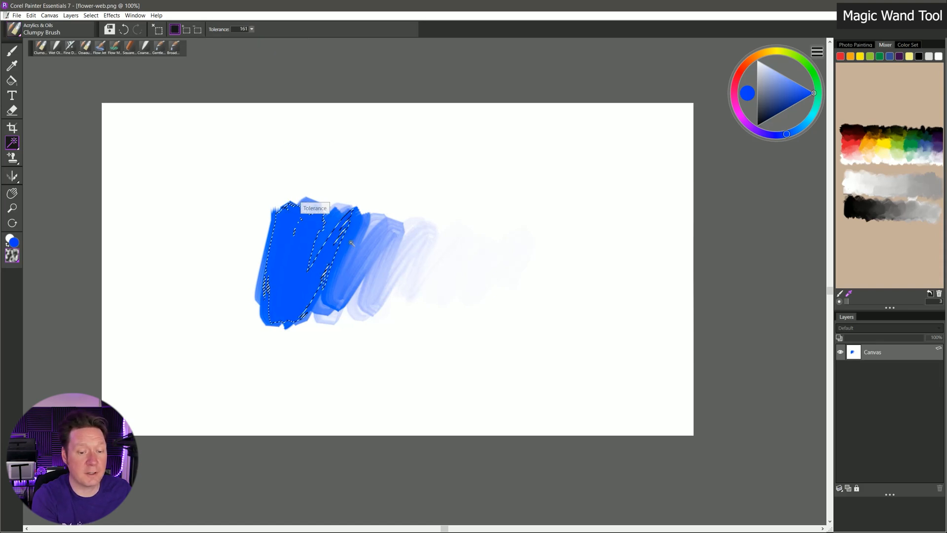
click(318, 241)
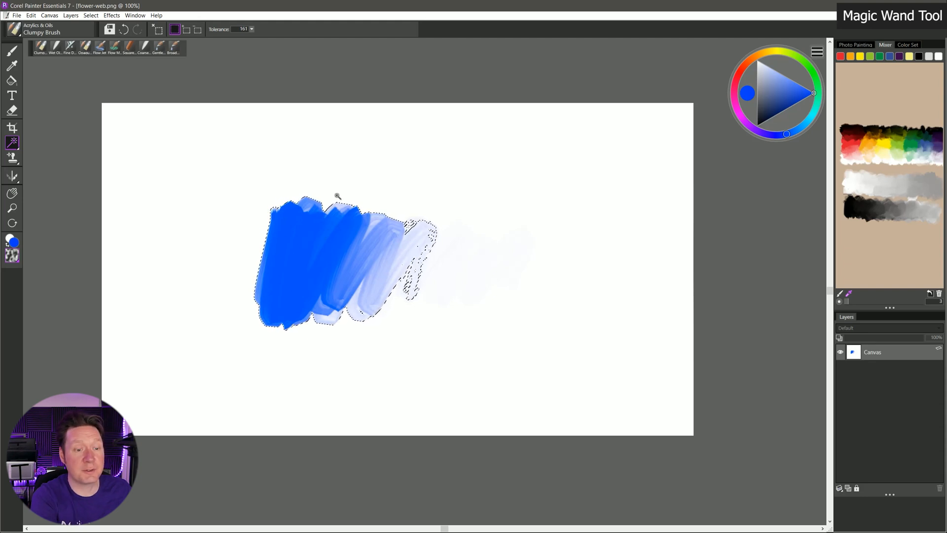
- Lower the Magic Wand tolerance to 114 and test a selection on the lighter blue strokes
click(252, 29)
click(247, 37)
click(384, 268)
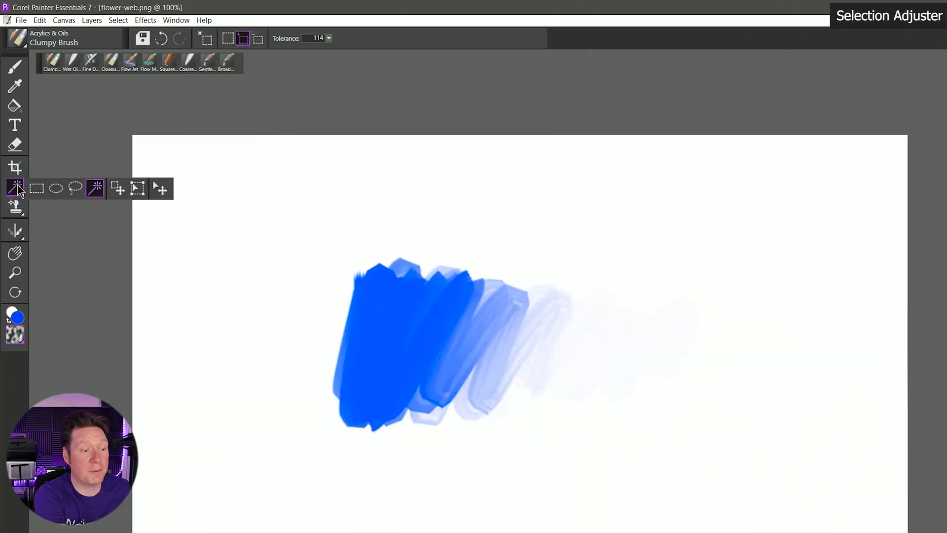
- Draw a wide oval selection over the middle of the blue brush strokes
click(118, 187)
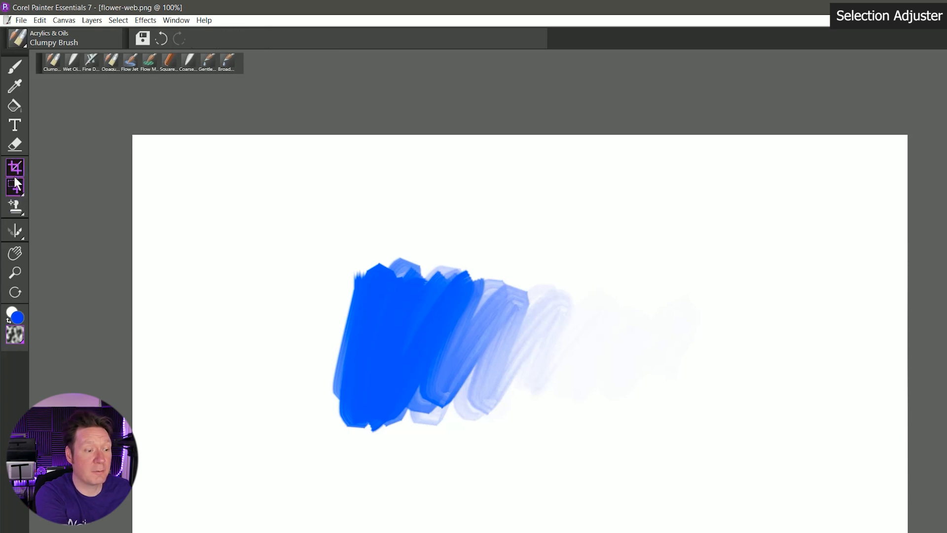
click(15, 189)
click(56, 188)
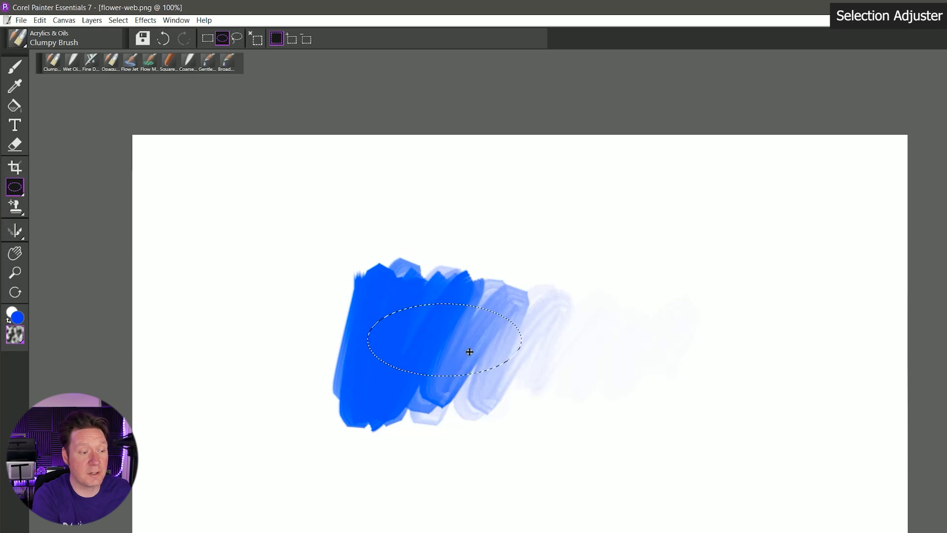
- Resize the oval selection outline and rotate it slightly clockwise with the Selection Adjuster, and deselect it
click(14, 188)
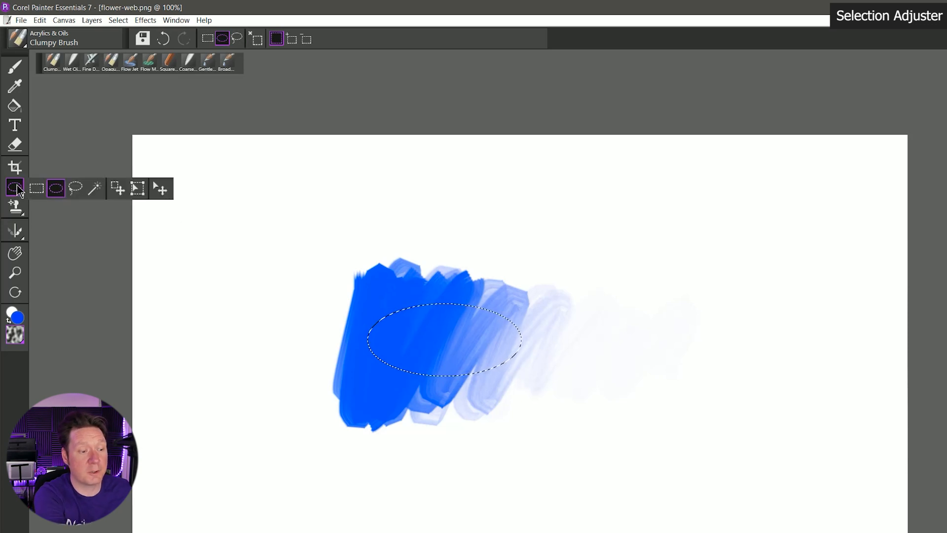
click(117, 188)
drag(522, 301, 452, 320)
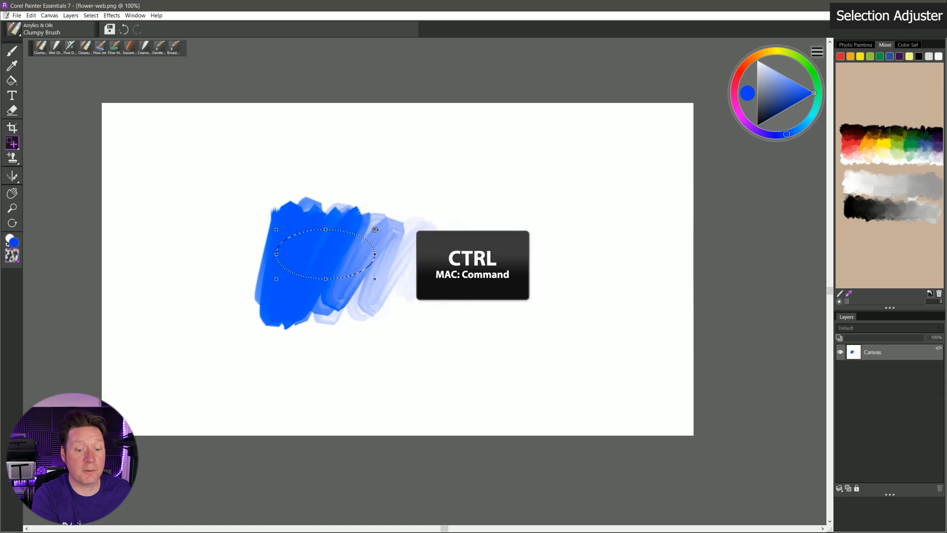
drag(378, 244, 379, 248)
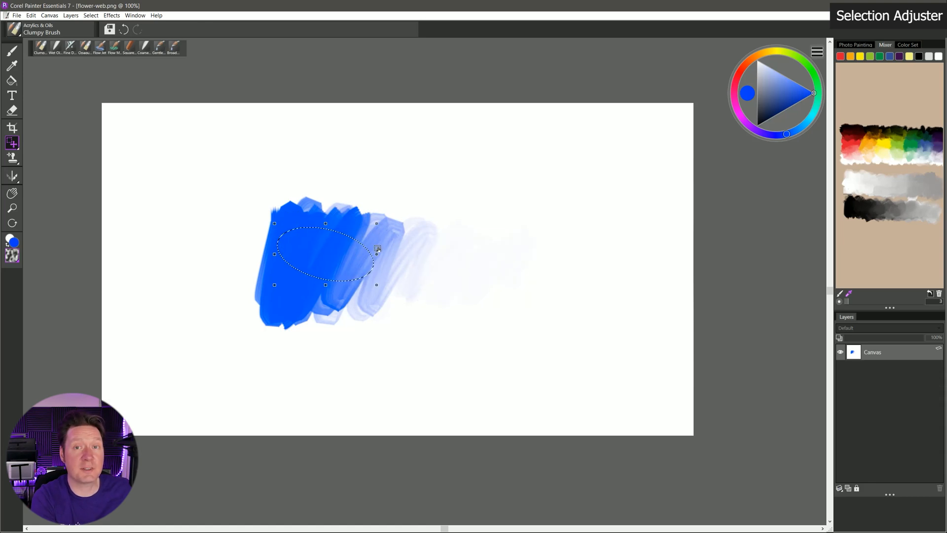
key(ctrl+d)
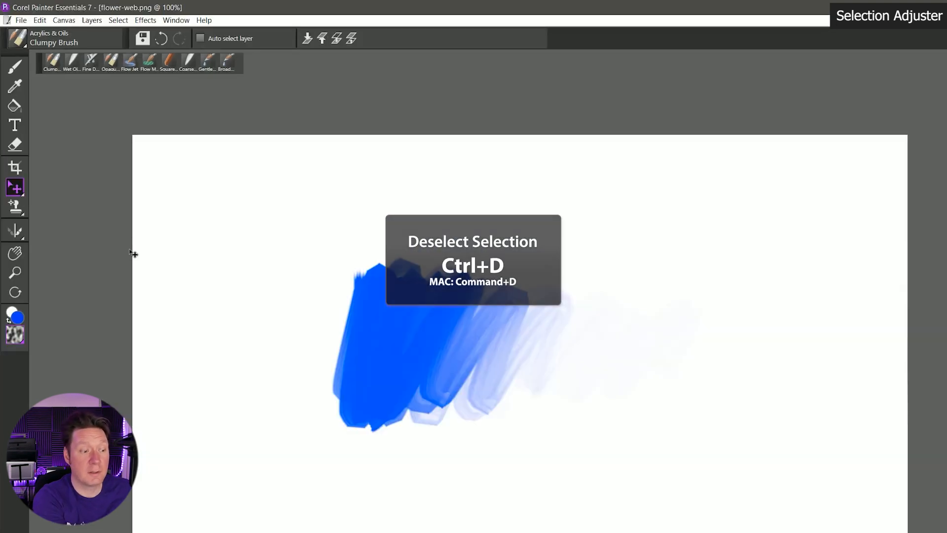
- Scale the canvas image down with the Transform tool, move it toward the middle, and rotate it clockwise
drag(12, 143, 104, 144)
drag(136, 190, 137, 187)
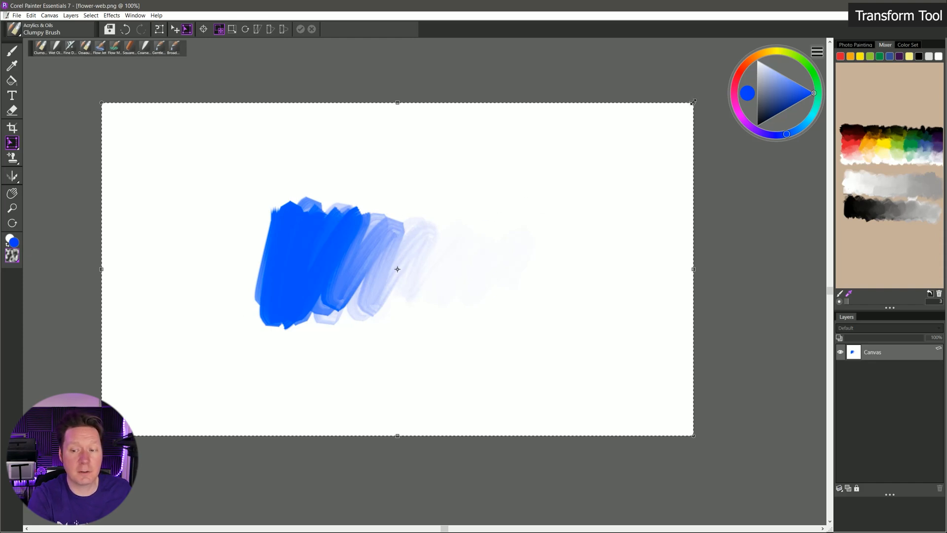
drag(692, 101, 418, 277)
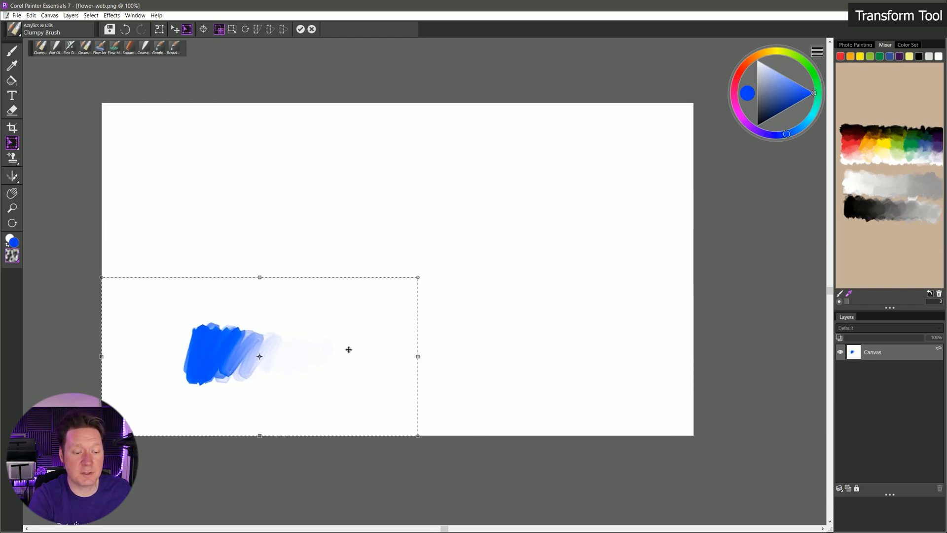
drag(349, 349, 473, 241)
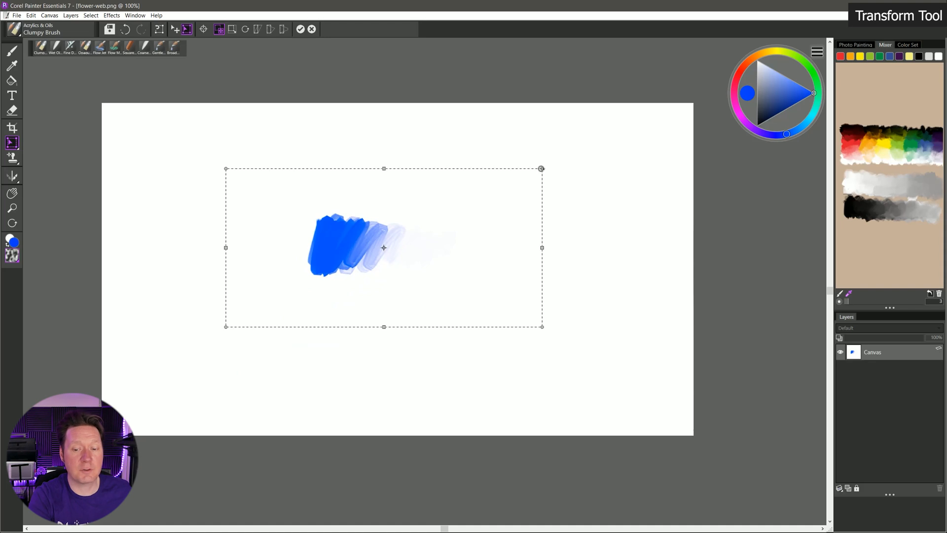
mouse_move(541, 169)
mouse_down()
mouse_move(539, 281)
mouse_move(555, 286)
mouse_up()
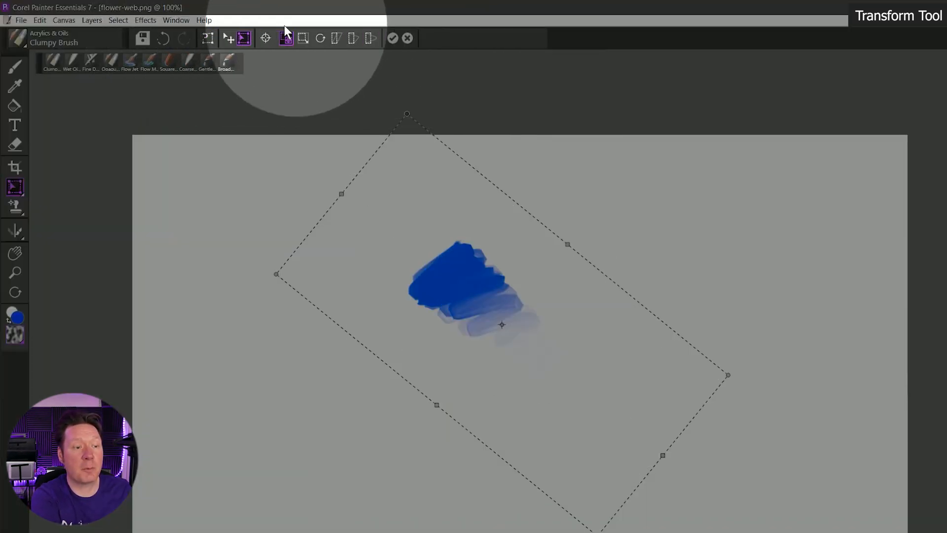
- Reposition the rotated image in the Transform tool's Move mode and test its Scale mode on the upper corner
drag(332, 123, 363, 116)
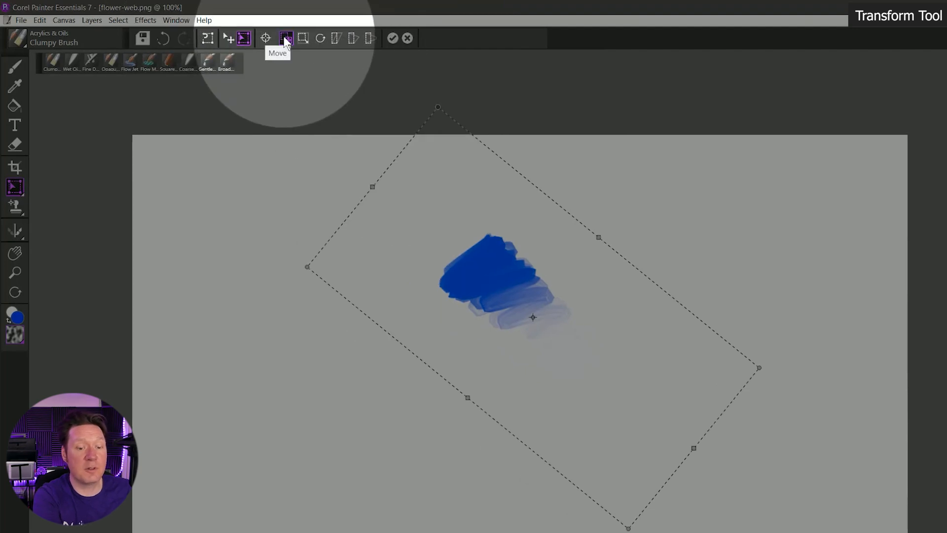
mouse_move(459, 254)
mouse_down()
mouse_move(475, 317)
mouse_move(445, 299)
mouse_up()
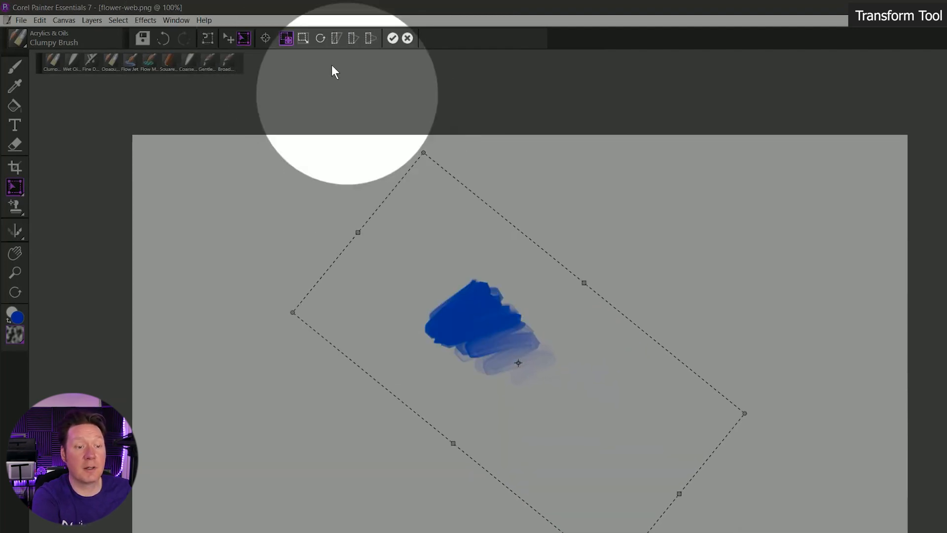
click(302, 36)
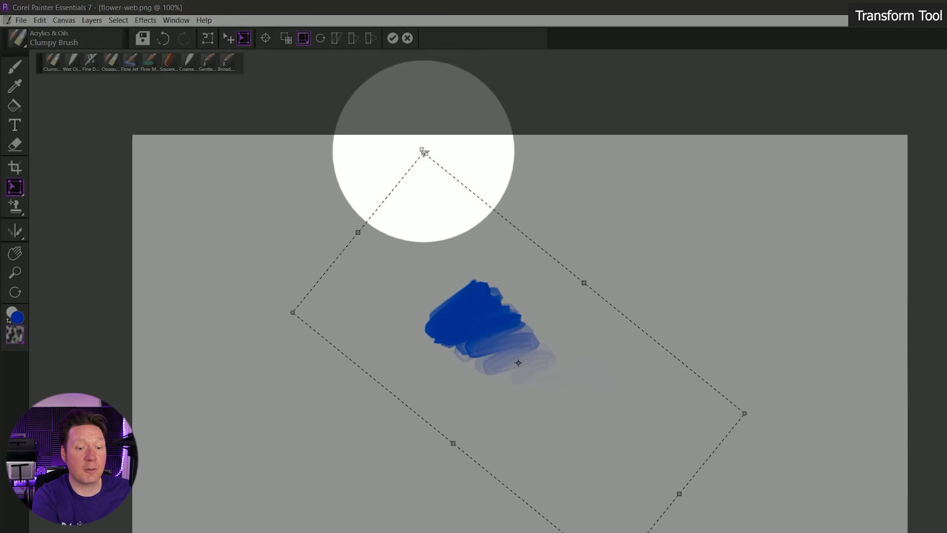
mouse_move(423, 151)
mouse_down()
mouse_move(458, 228)
mouse_move(426, 184)
mouse_move(396, 249)
mouse_move(384, 362)
mouse_move(377, 291)
mouse_move(387, 277)
mouse_up()
- Rotate the image back to a slight clockwise tilt and skew its upper edge up and to the right
click(320, 37)
click(336, 38)
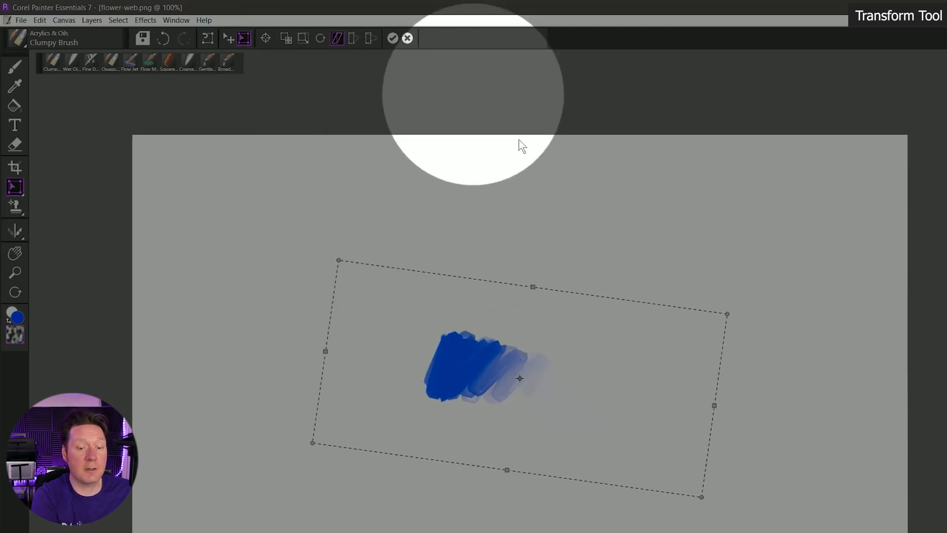
mouse_move(532, 286)
mouse_down()
mouse_move(488, 285)
mouse_move(560, 286)
mouse_move(465, 269)
mouse_move(533, 219)
mouse_move(599, 227)
mouse_up()
- Distort the image by moving its four corners independently, commit the transformation, and undo it
click(353, 38)
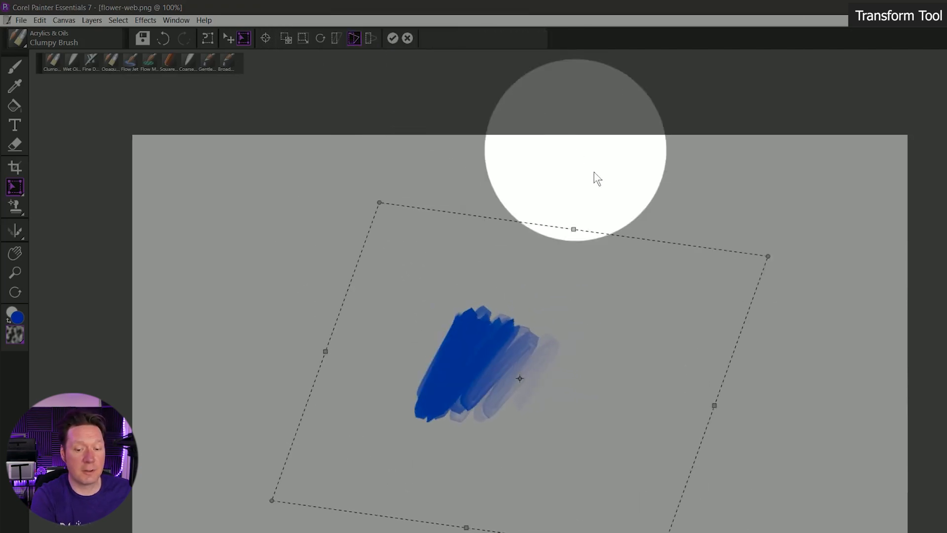
mouse_move(768, 257)
mouse_down()
mouse_move(805, 207)
mouse_move(818, 166)
mouse_up()
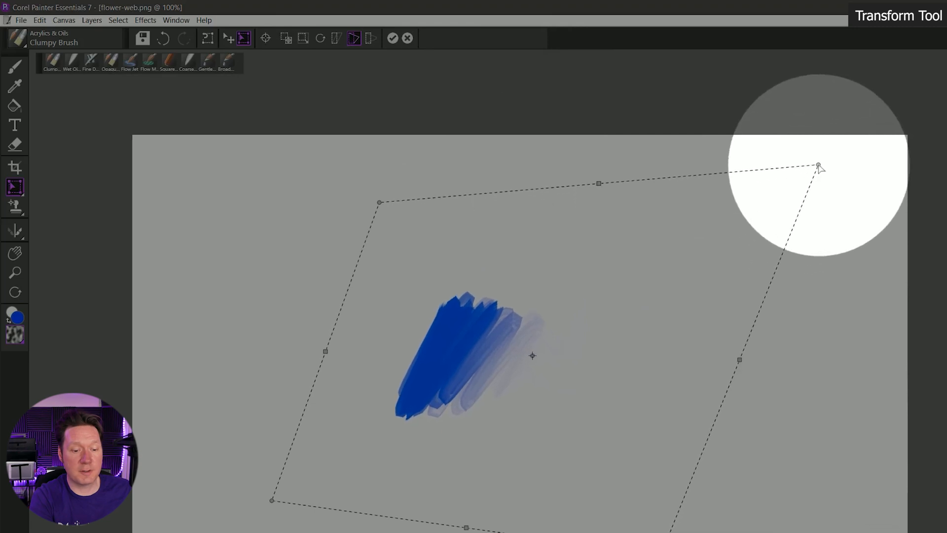
drag(380, 203, 458, 278)
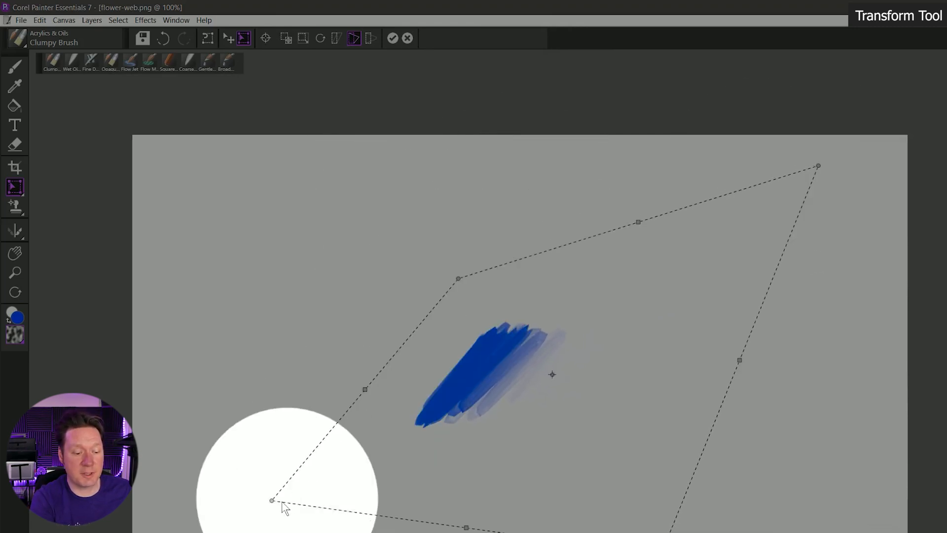
drag(272, 499, 429, 396)
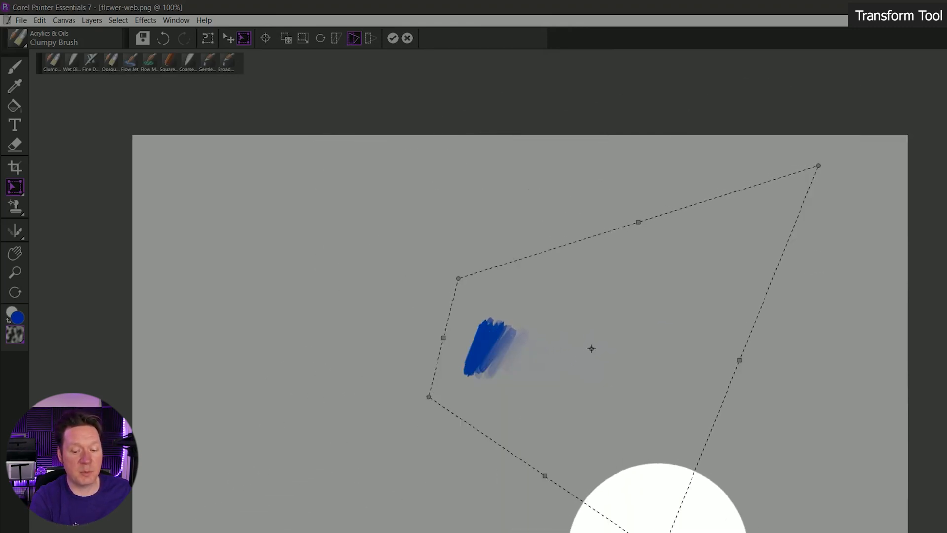
mouse_move(660, 532)
mouse_down()
mouse_move(693, 476)
mouse_move(712, 470)
mouse_up()
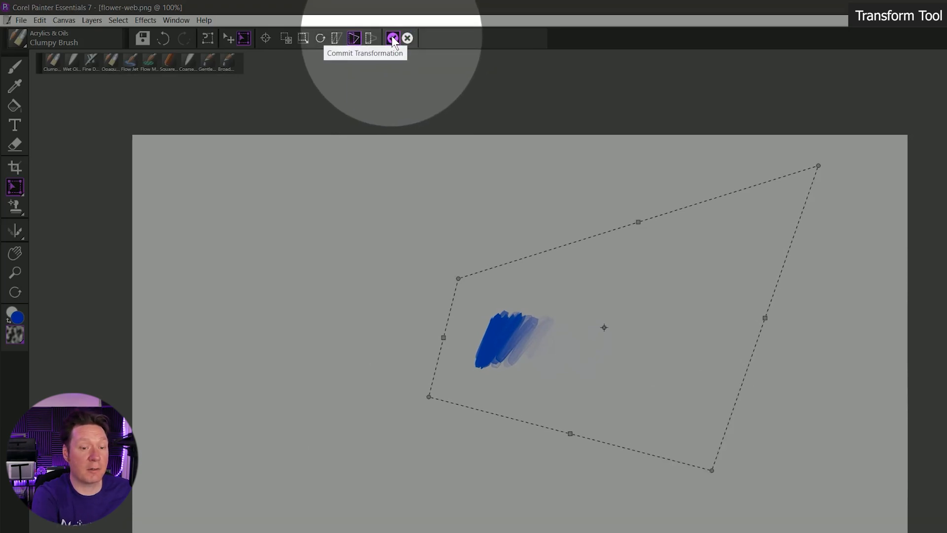
click(392, 38)
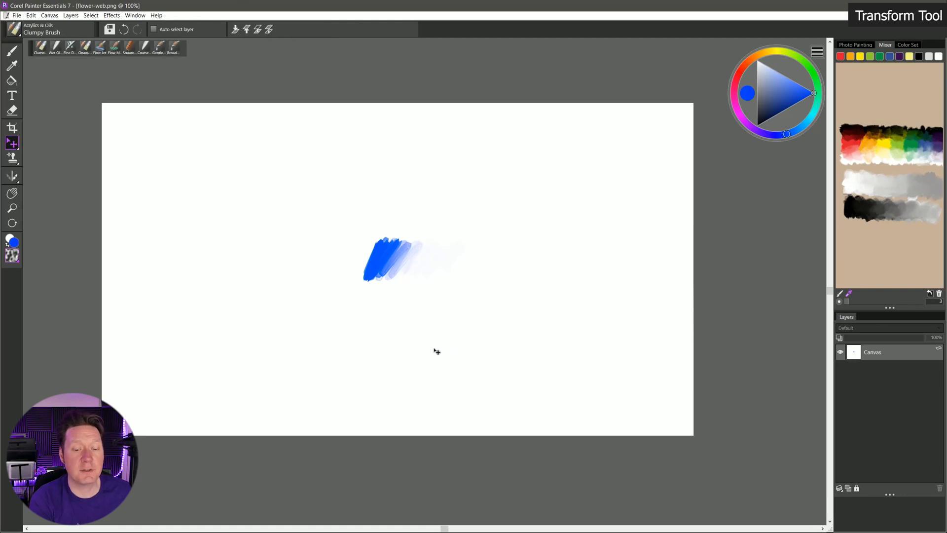
key(ctrl+z)
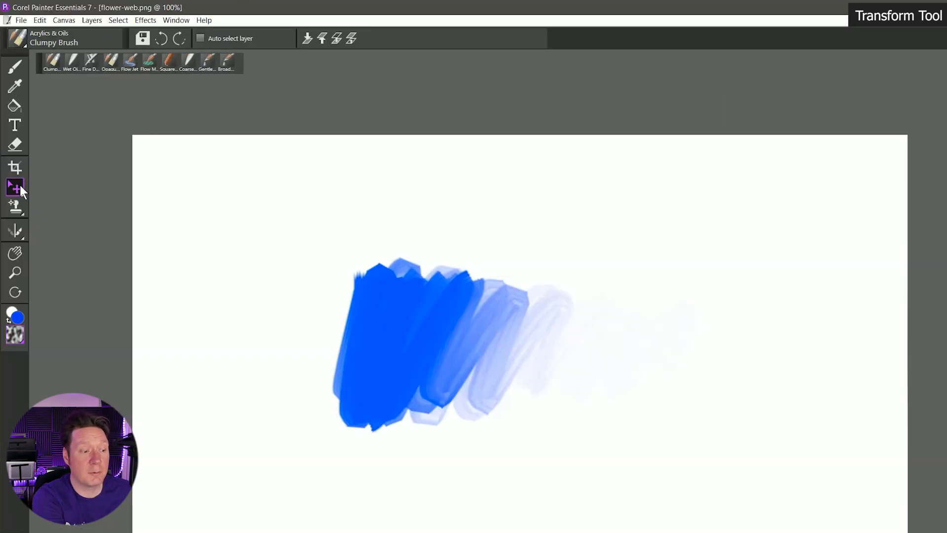
- Apply a perspective distortion to the canvas image with the Transform tool, pulling the left corners inward to narrow that side
click(13, 143)
click(142, 189)
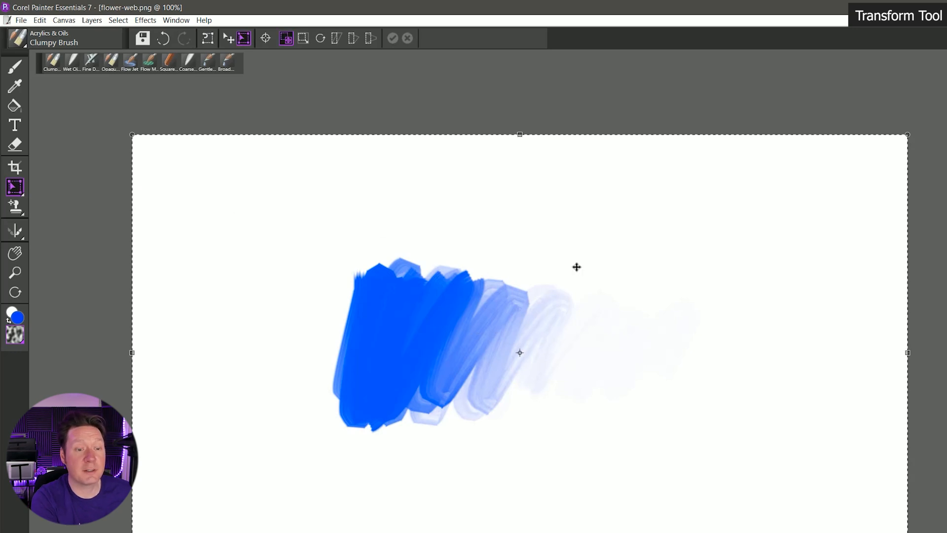
click(371, 39)
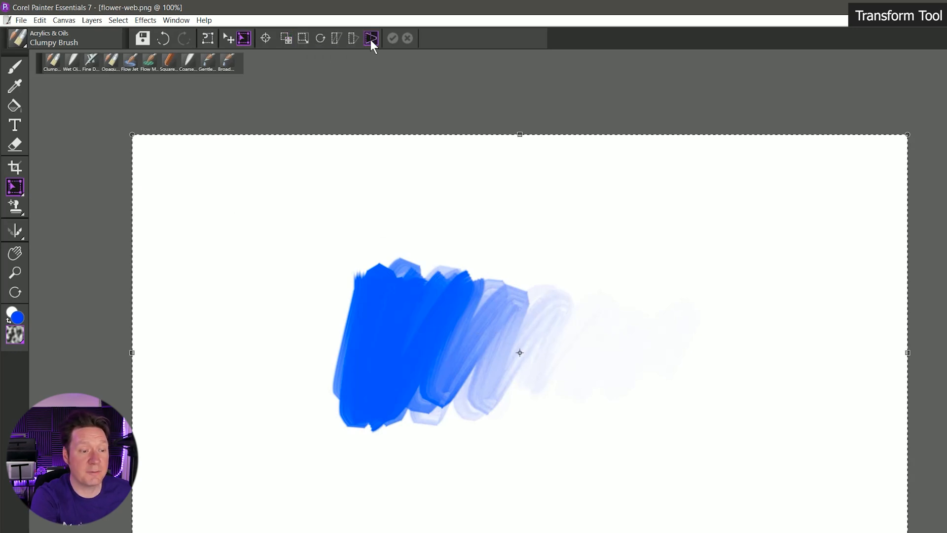
mouse_move(163, 150)
mouse_down()
mouse_move(298, 237)
mouse_move(391, 271)
mouse_move(492, 266)
mouse_move(512, 329)
mouse_move(507, 351)
mouse_move(491, 330)
mouse_up()
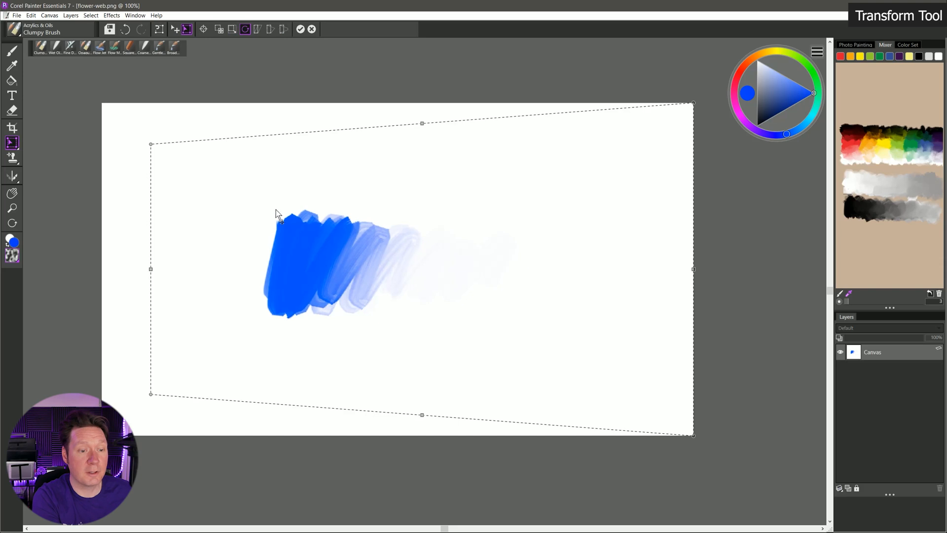
- Rotate the distorted image slightly around a relocated reference point, and reset the reference point before committing the transformation
mouse_move(150, 144)
mouse_down()
mouse_move(139, 175)
mouse_move(165, 268)
mouse_move(182, 197)
mouse_move(331, 184)
mouse_move(319, 171)
mouse_move(211, 229)
mouse_move(234, 266)
mouse_move(270, 255)
mouse_move(239, 211)
mouse_move(241, 196)
mouse_up()
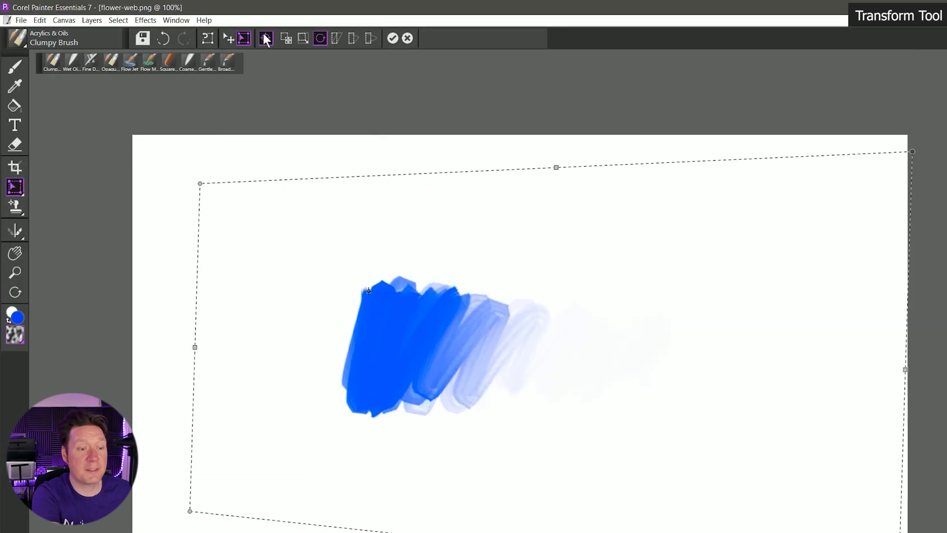
click(264, 37)
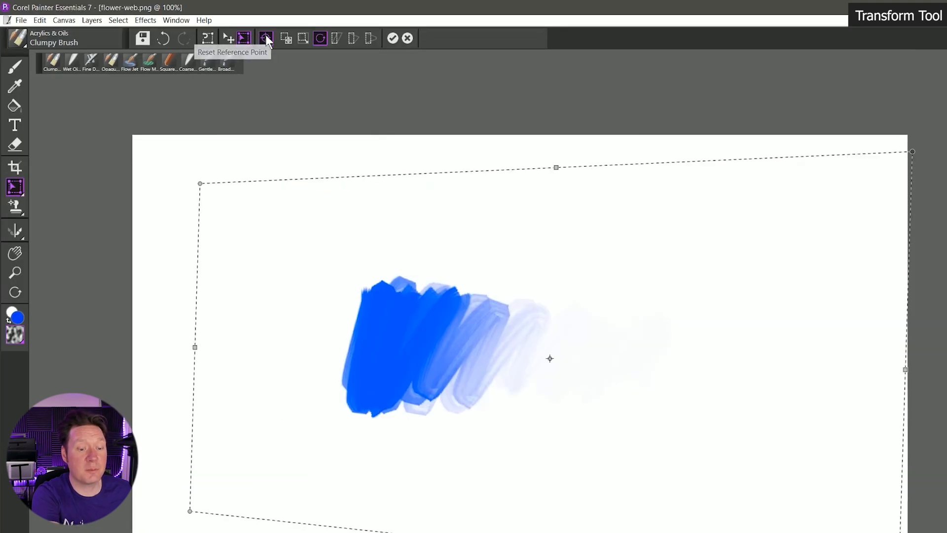
click(227, 39)
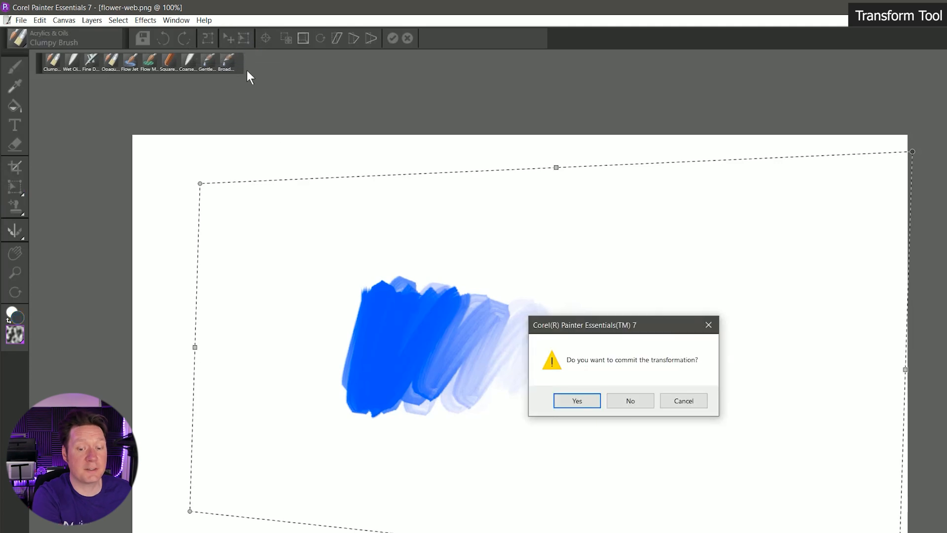
click(585, 400)
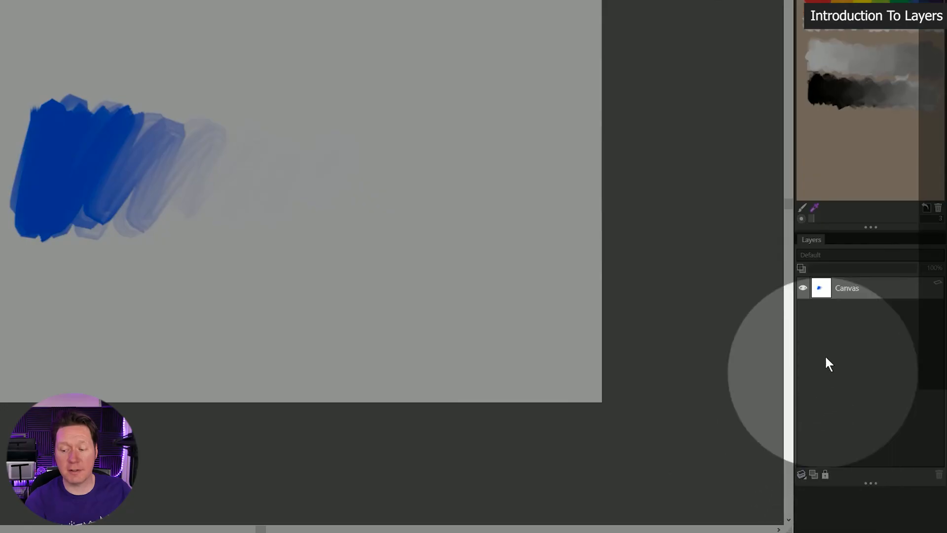
- Add a new layer and paint a long diagonal black stroke across the blue paint, hooking back at its lower end
click(815, 472)
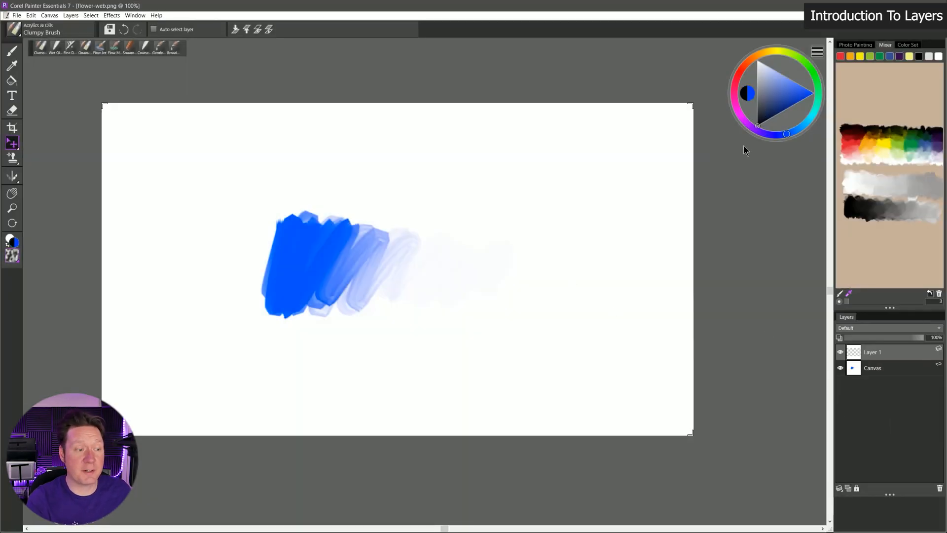
click(11, 48)
mouse_move(389, 165)
mouse_down()
mouse_move(239, 307)
mouse_move(229, 357)
mouse_move(283, 315)
mouse_up()
- Move the black stroke's layer to the right of the solid blue paint with the Layer Adjuster
click(13, 143)
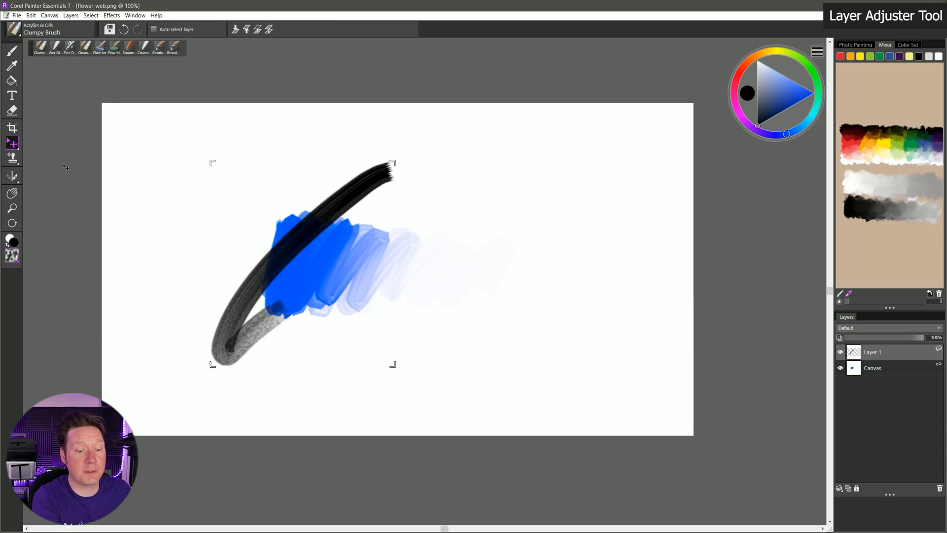
mouse_move(286, 248)
mouse_down()
mouse_move(375, 241)
mouse_move(255, 235)
mouse_move(325, 232)
mouse_move(335, 159)
mouse_move(290, 217)
mouse_move(364, 268)
mouse_move(296, 265)
mouse_move(394, 266)
mouse_move(323, 292)
mouse_move(369, 260)
mouse_up()
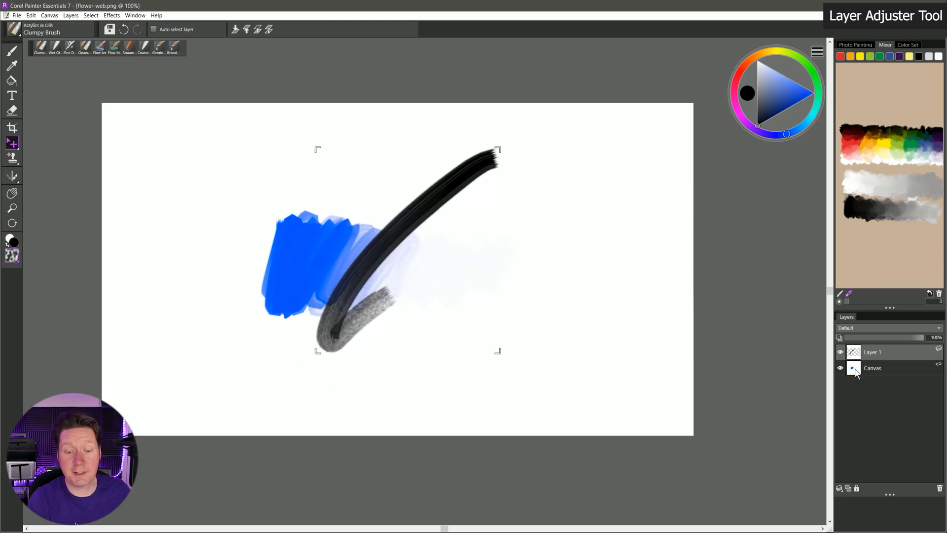
mouse_move(403, 235)
mouse_down()
mouse_move(310, 235)
mouse_move(386, 208)
mouse_move(342, 212)
mouse_move(356, 260)
mouse_move(370, 242)
mouse_move(439, 250)
mouse_move(442, 258)
mouse_move(402, 256)
mouse_up()
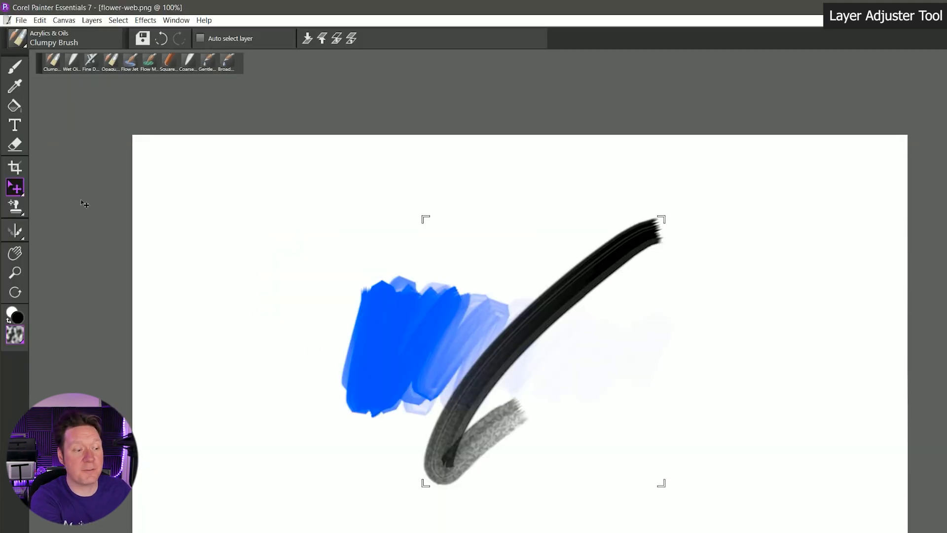
- Shrink the black stroke and rotate it clockwise until nearly horizontal with the Transform tool, and commit the transformation
click(17, 188)
click(139, 189)
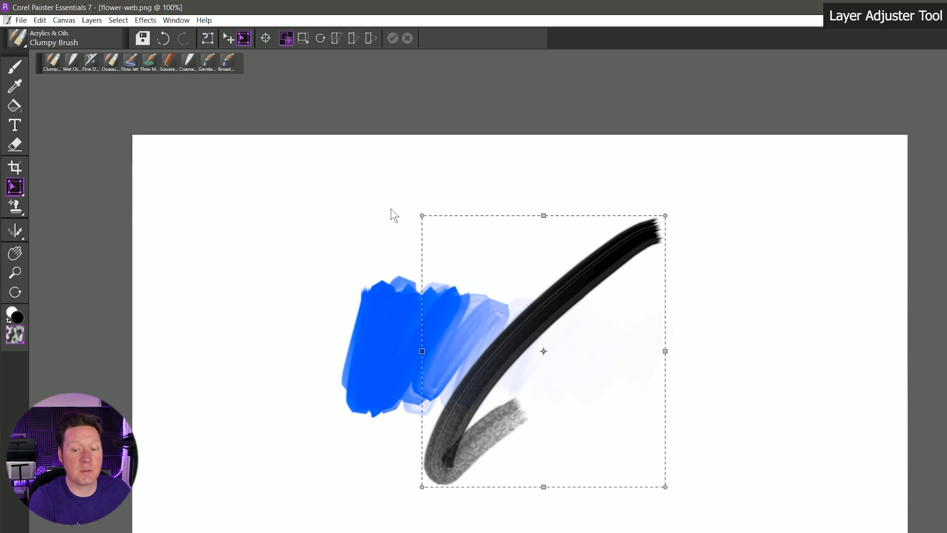
mouse_move(662, 215)
mouse_down()
mouse_move(609, 243)
mouse_move(552, 321)
mouse_move(573, 335)
mouse_move(596, 407)
mouse_up()
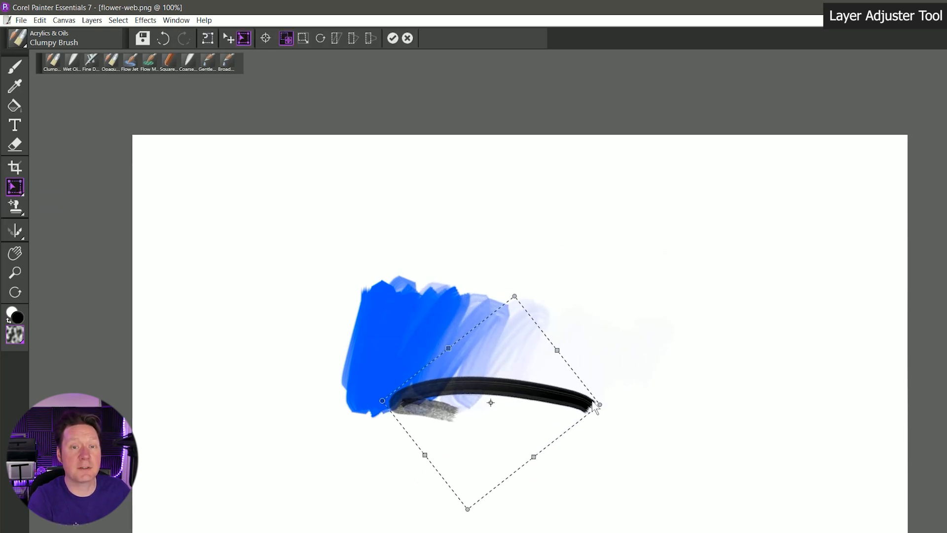
click(393, 38)
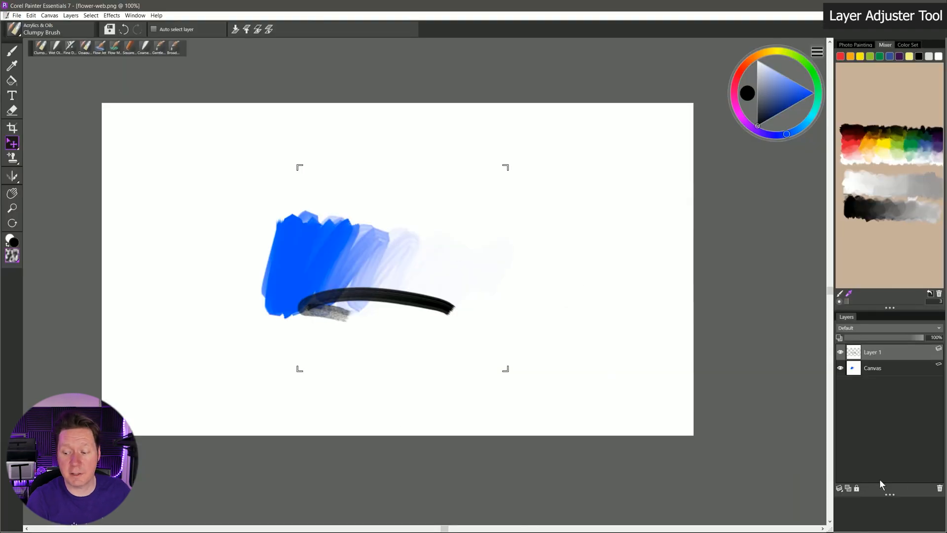
- Paint a curved vertical red stroke on another new layer, and shift it to the right with the Layer Adjuster
click(848, 488)
click(742, 71)
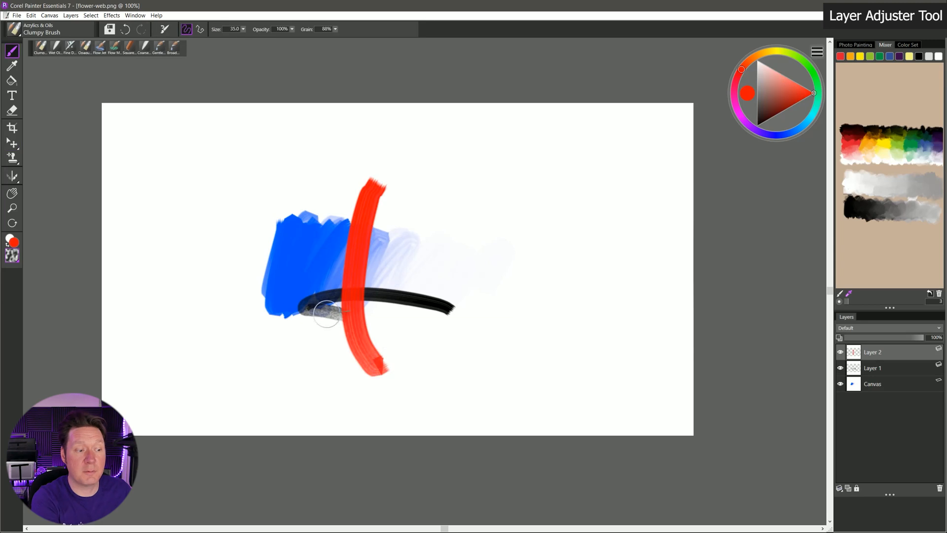
click(12, 143)
mouse_move(365, 248)
mouse_down()
mouse_move(402, 235)
mouse_move(375, 254)
mouse_move(405, 231)
mouse_up()
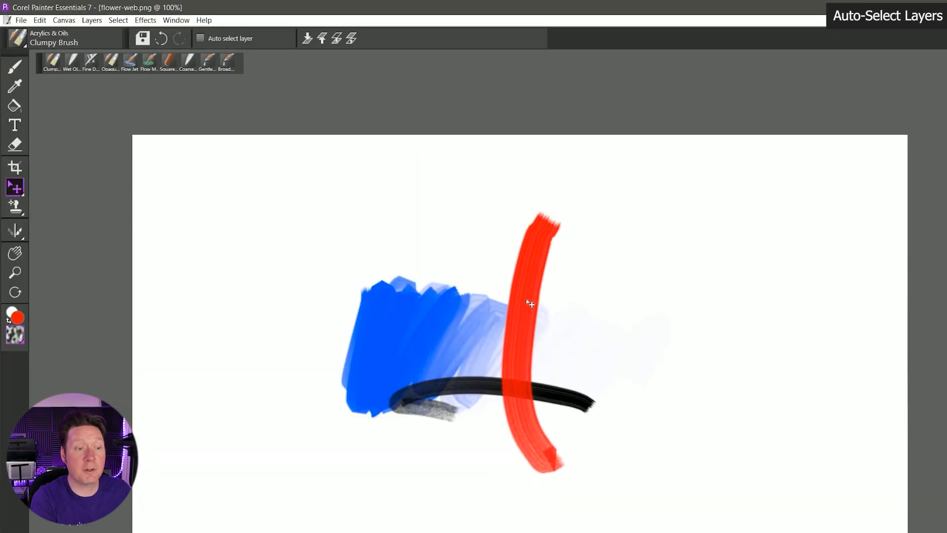
drag(526, 300, 528, 299)
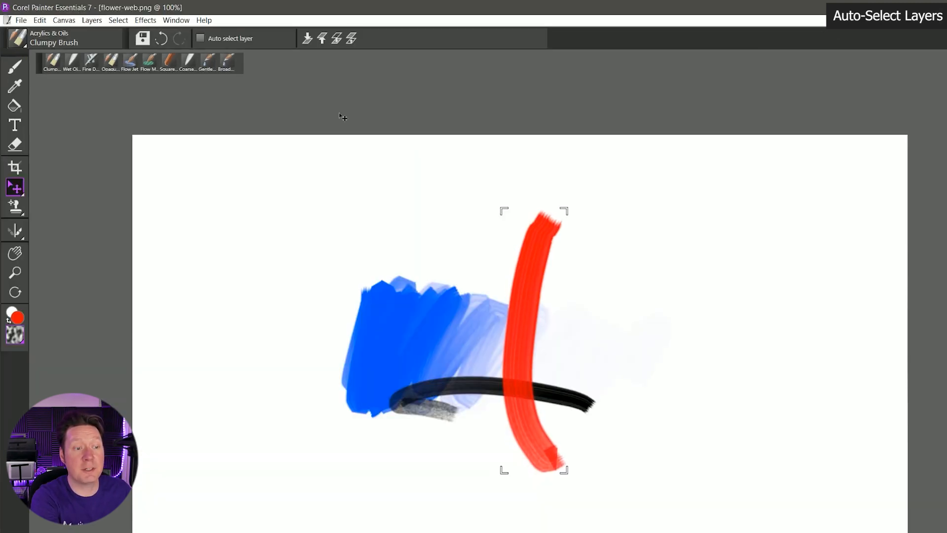
- Enable Auto select layer, move the black stroke up and left over the blue paint, and select the red stroke's layer
click(200, 38)
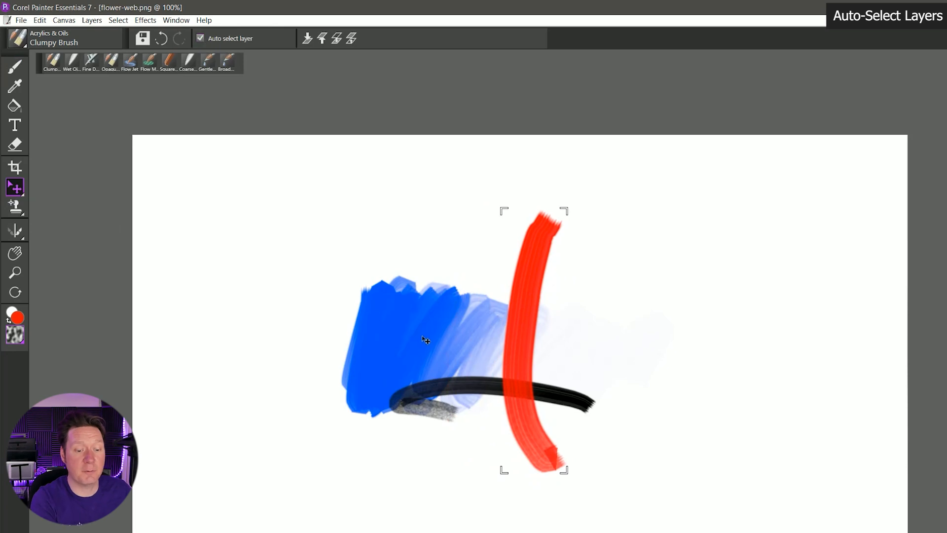
mouse_move(433, 389)
mouse_down()
mouse_move(346, 386)
mouse_move(344, 338)
mouse_up()
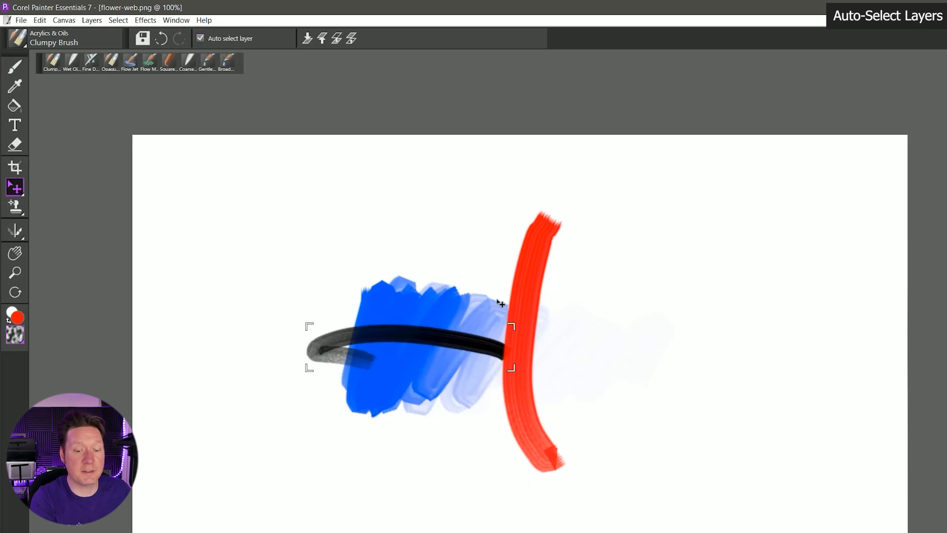
click(535, 314)
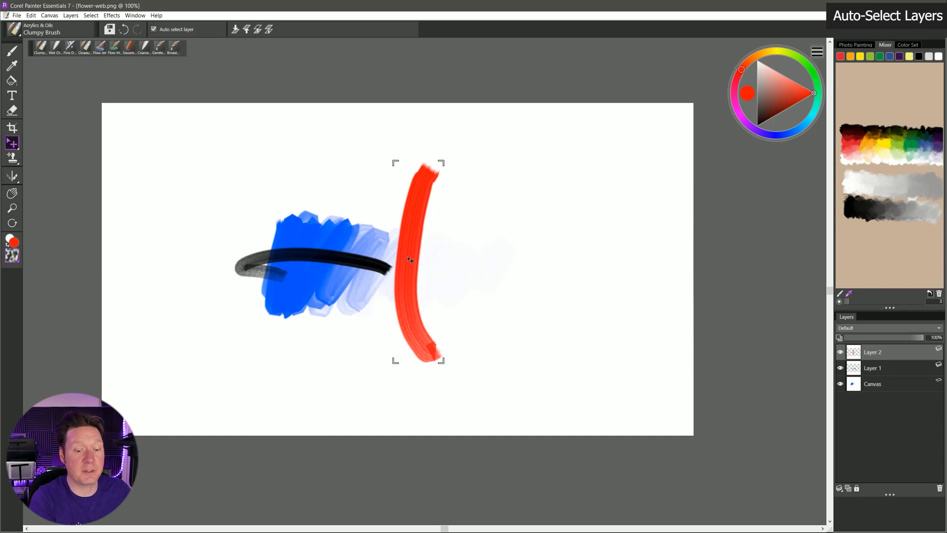
- Move the red stroke left over the blue paint and auto-select the black stroke's layer on the canvas
drag(410, 260, 296, 254)
click(287, 255)
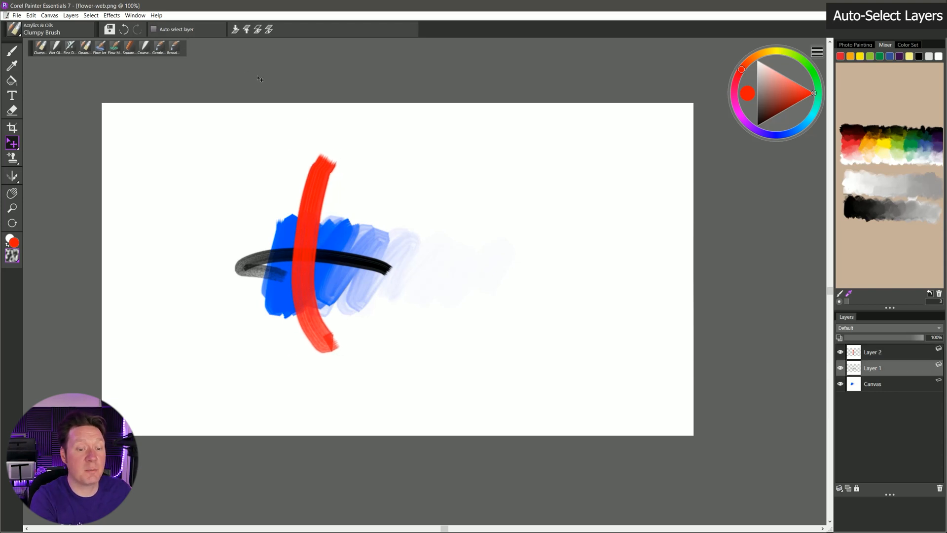
- With Auto select layer off, choose Layer 2, shift the red stroke slightly right from an empty area, and select Layer 1
click(880, 352)
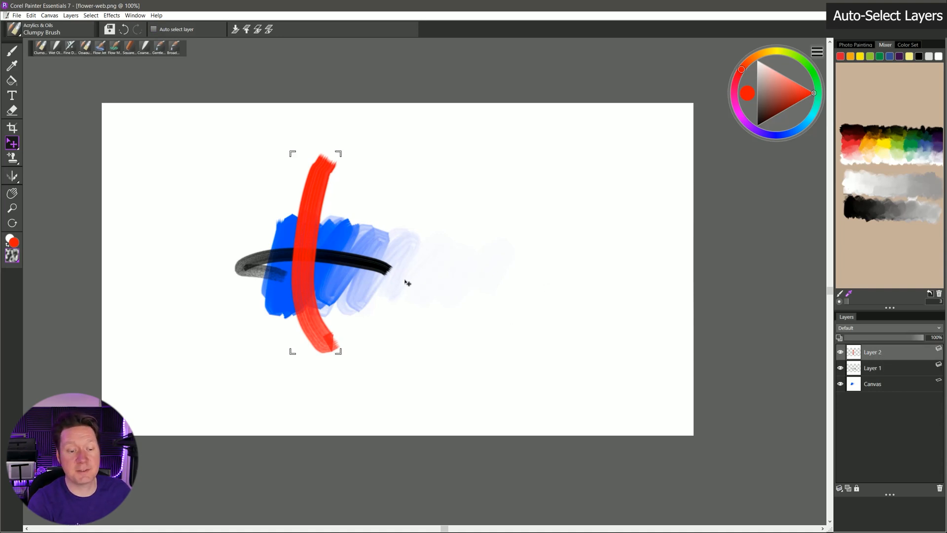
mouse_move(408, 283)
mouse_down()
mouse_move(462, 282)
mouse_move(424, 282)
mouse_up()
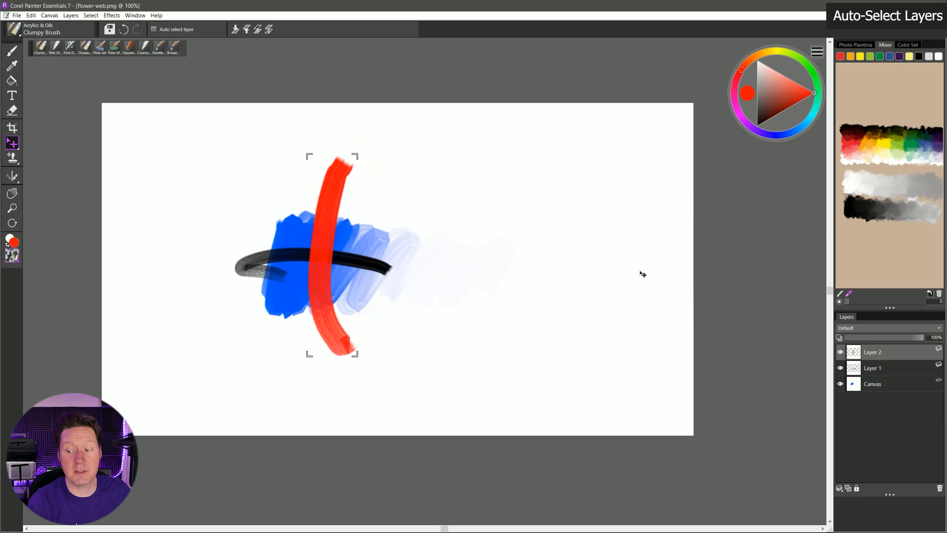
click(877, 369)
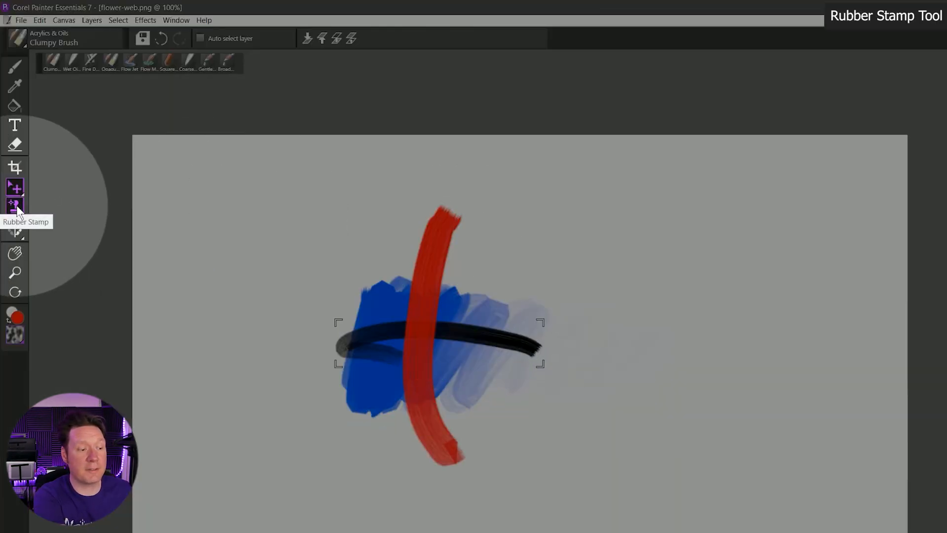
- Cycle through the Rubber Stamp, Dodge and Burn tools, and finish with Rubber Stamp as the active tool
click(16, 206)
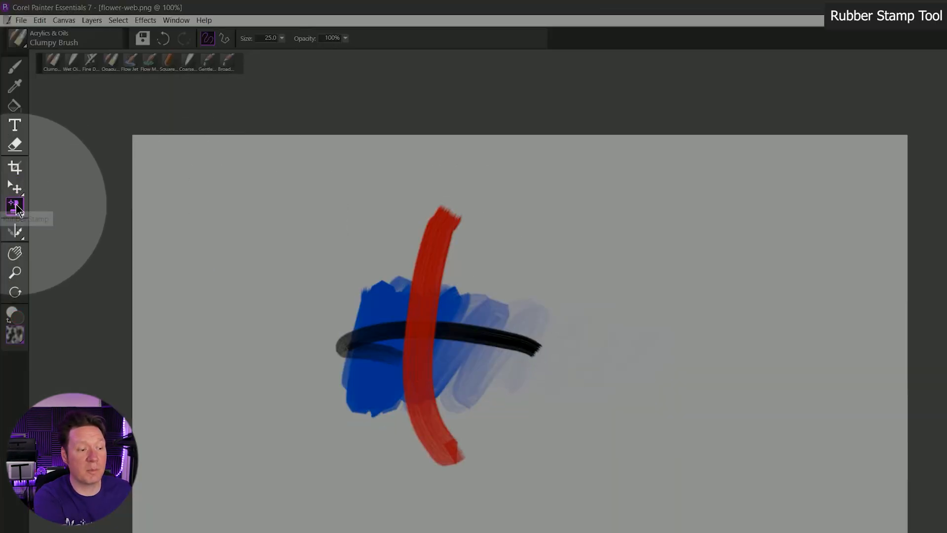
click(16, 209)
click(18, 211)
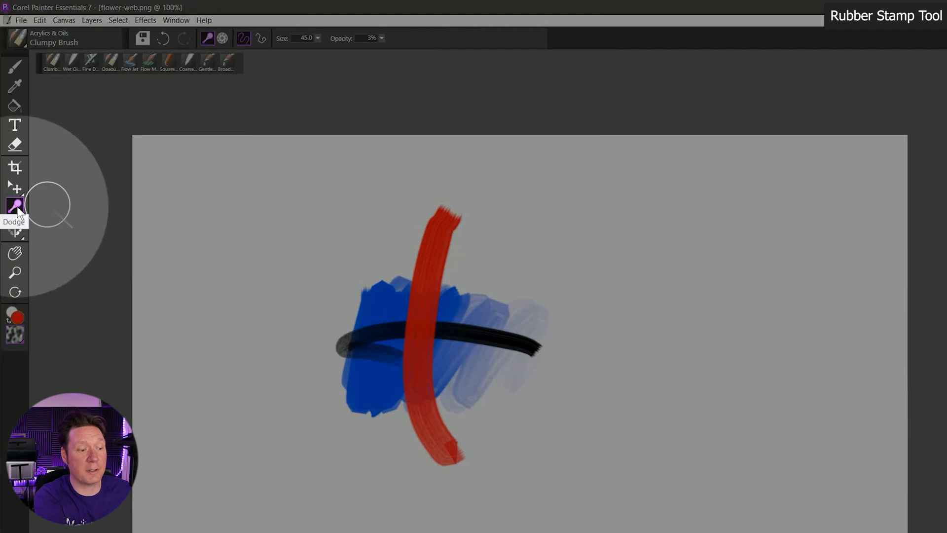
click(17, 211)
click(76, 206)
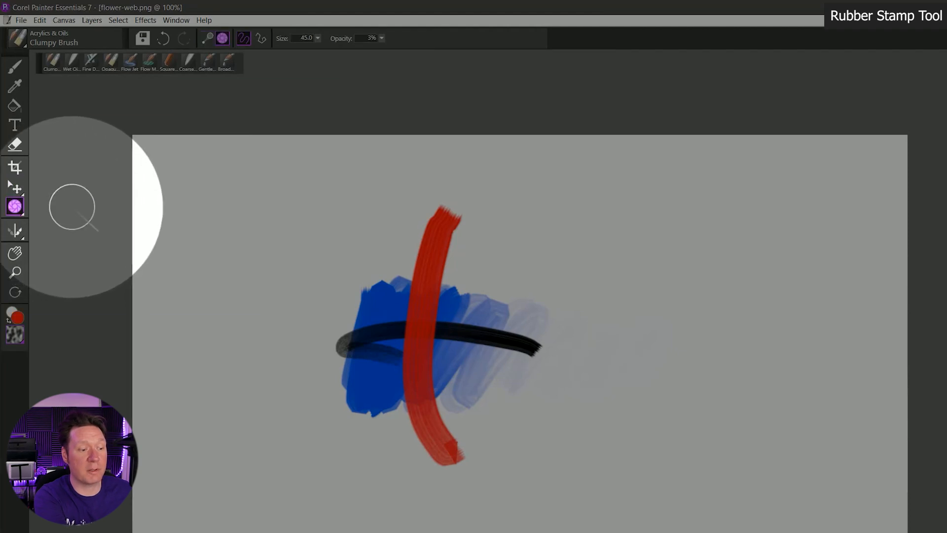
click(19, 208)
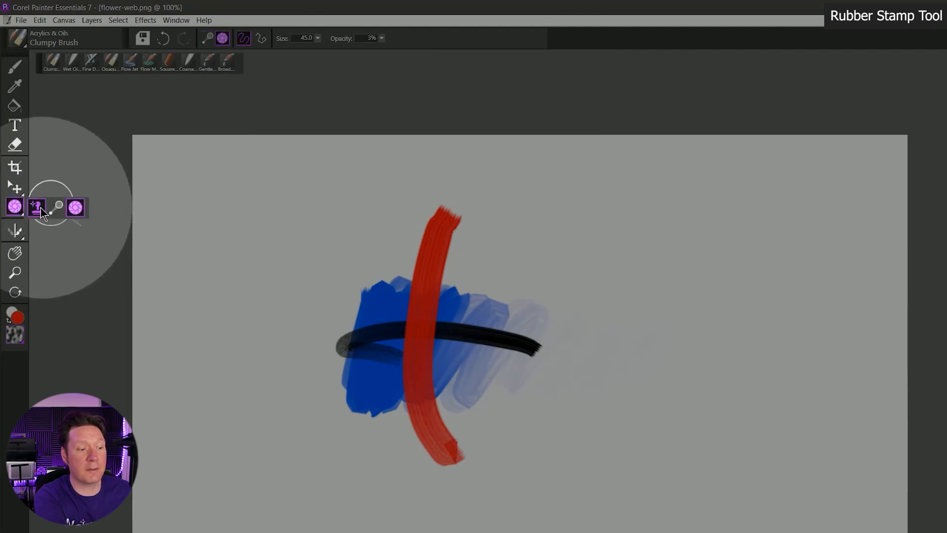
click(39, 209)
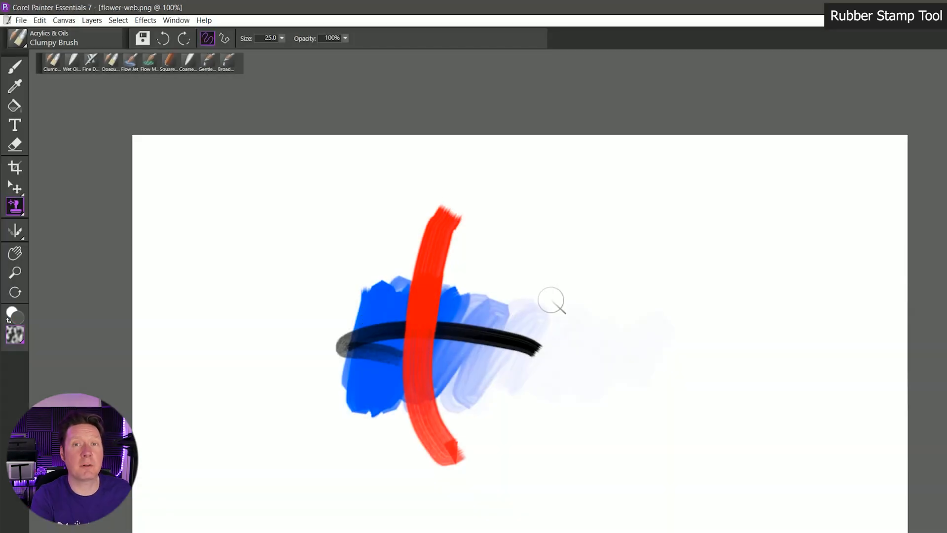
- Clone the crossed red, black and blue strokes to the right with the Rubber Stamp, sourced from the blue paint, and undo the copy
alt+click(536, 256)
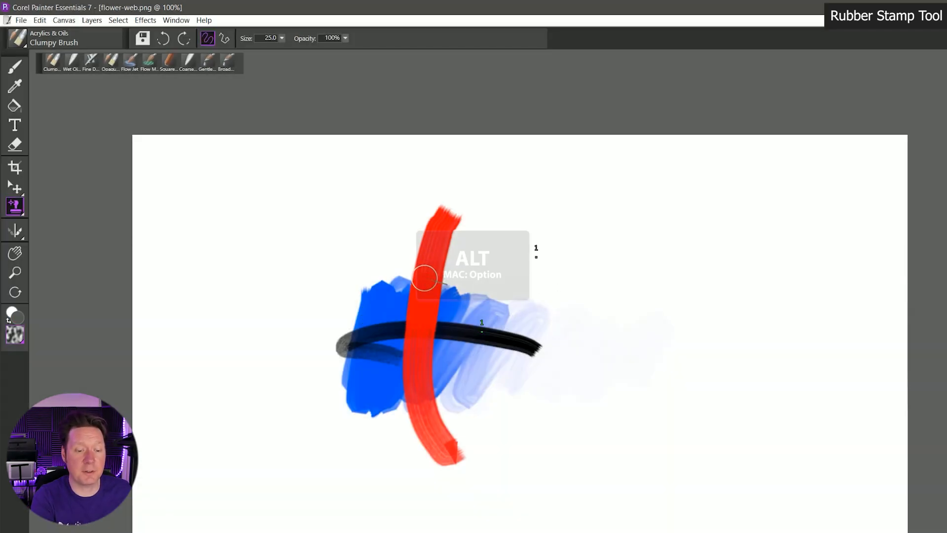
alt+click(389, 304)
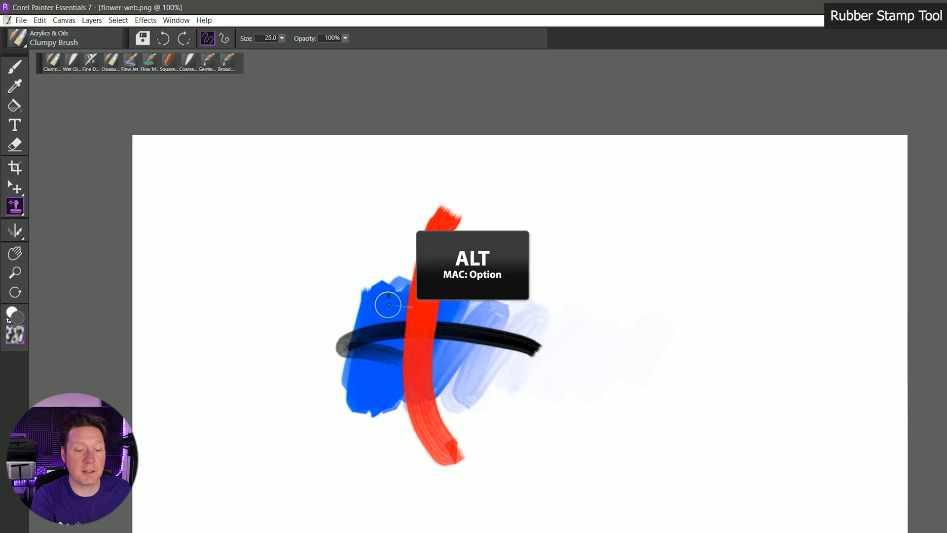
mouse_move(560, 277)
mouse_down()
mouse_move(593, 271)
mouse_move(675, 278)
mouse_move(560, 288)
mouse_move(644, 296)
mouse_move(674, 289)
mouse_move(557, 307)
mouse_move(669, 303)
mouse_move(627, 323)
mouse_move(563, 321)
mouse_move(651, 328)
mouse_move(643, 338)
mouse_move(587, 343)
mouse_move(639, 349)
mouse_move(465, 377)
mouse_move(594, 354)
mouse_move(554, 364)
mouse_up()
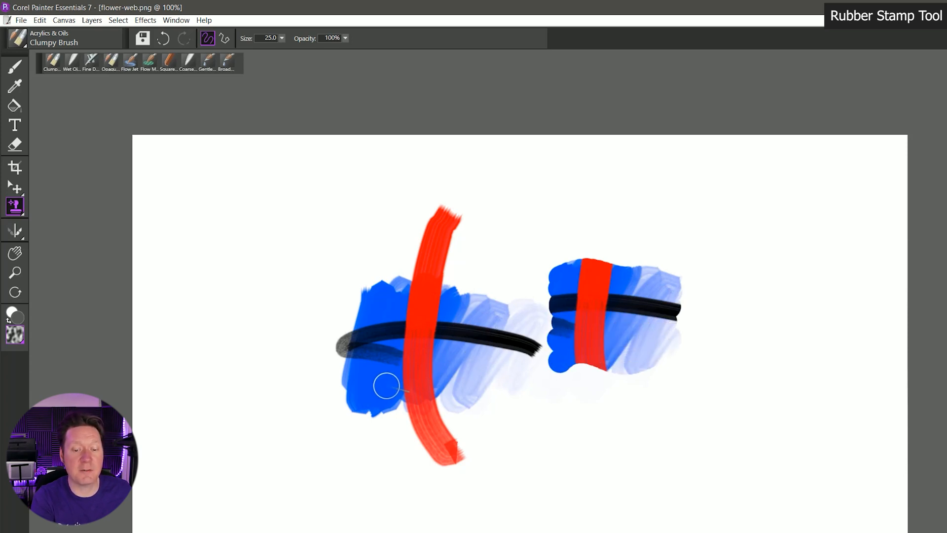
mouse_move(562, 376)
mouse_down()
mouse_move(637, 373)
mouse_move(545, 390)
mouse_move(662, 428)
mouse_up()
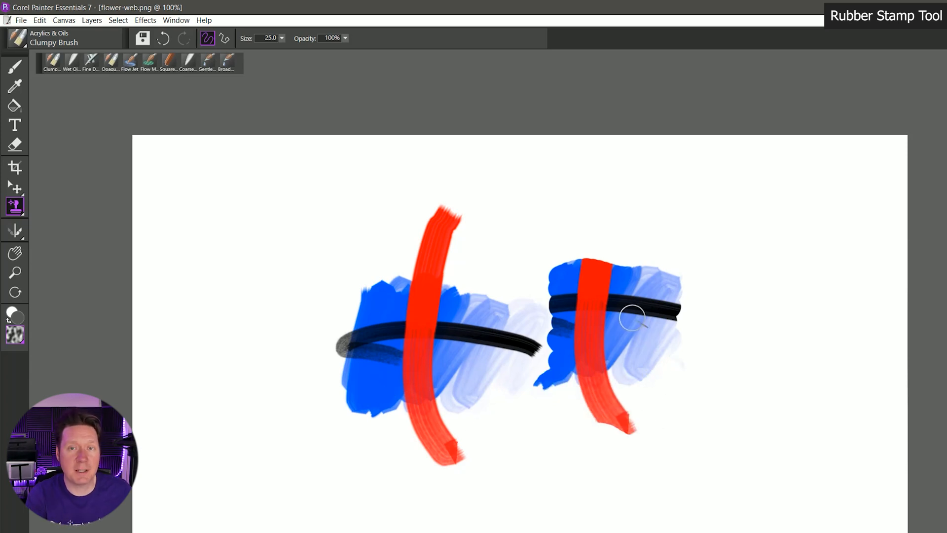
key(ctrl+z)
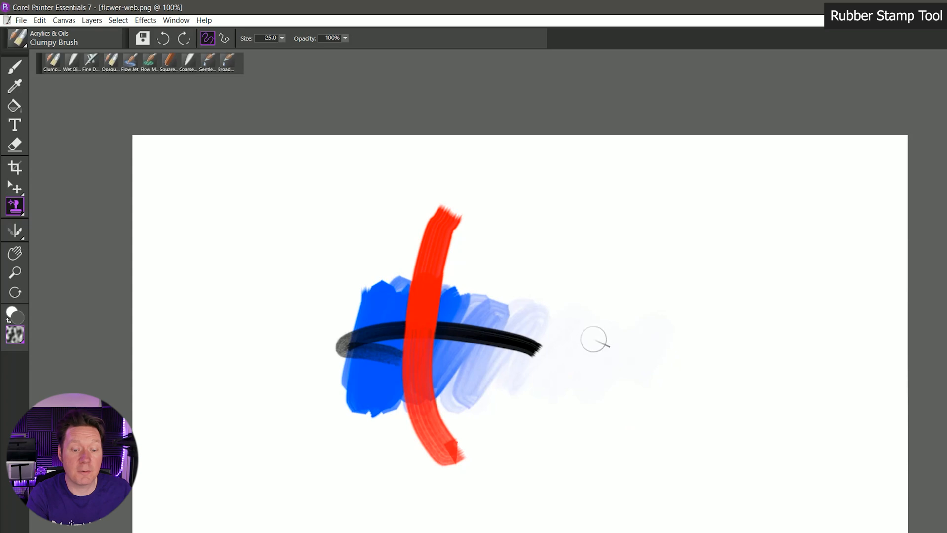
- Set a new Rubber Stamp source on the blue paint and clone it over the left part of the black stroke
alt+click(560, 277)
alt+click(383, 299)
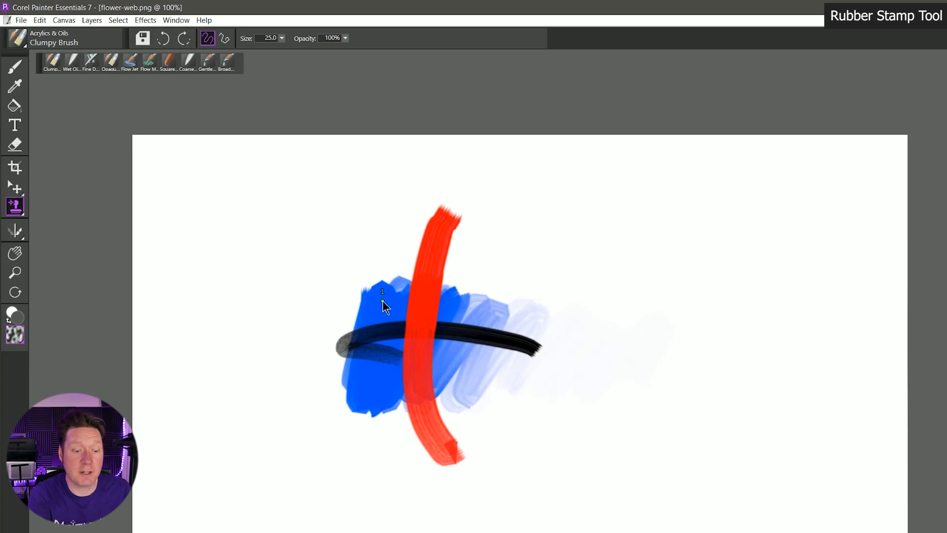
mouse_move(368, 328)
mouse_down()
mouse_move(394, 324)
mouse_move(371, 344)
mouse_move(383, 346)
mouse_move(390, 314)
mouse_move(400, 312)
mouse_move(367, 353)
mouse_move(381, 328)
mouse_move(398, 360)
mouse_up()
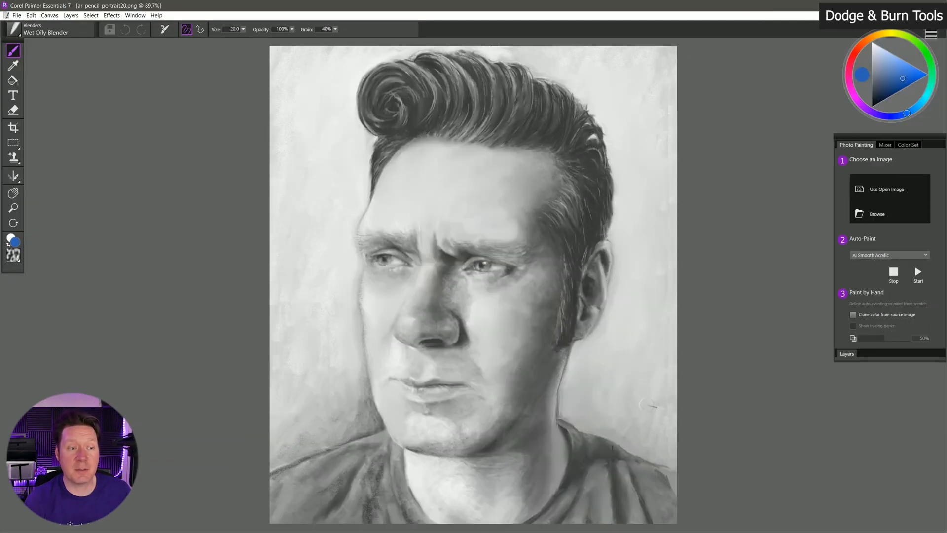
- Lighten the portrait's front hair curl and left eye area with the Dodge tool, enlarging the brush size to 170.4
click(14, 157)
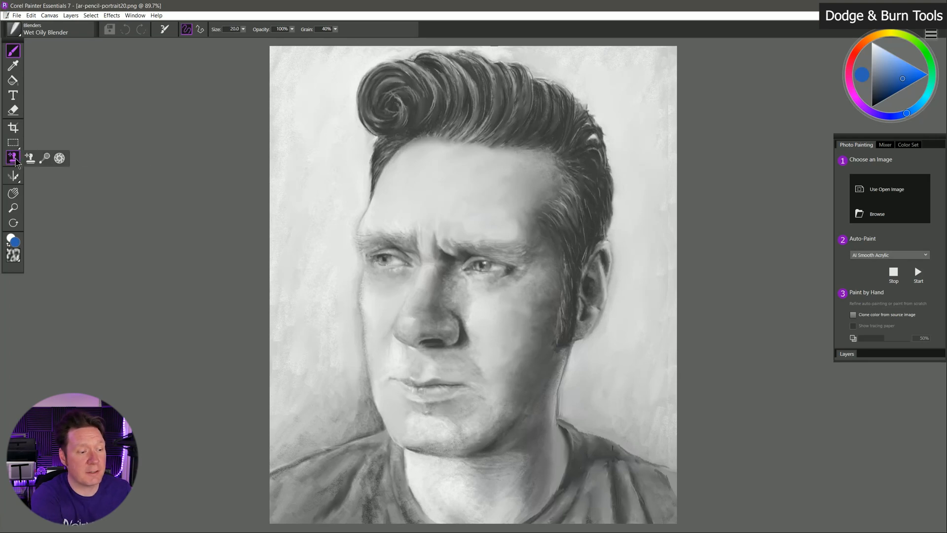
click(45, 157)
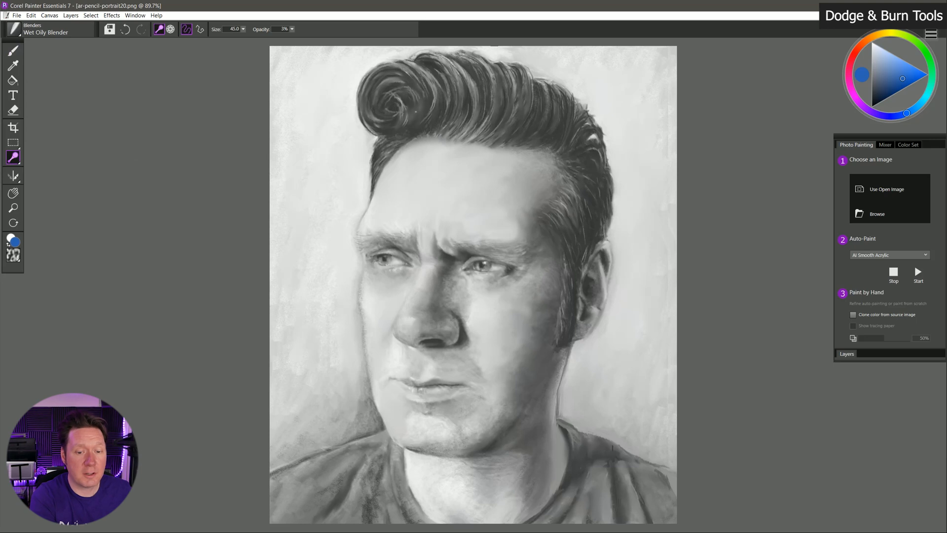
mouse_move(372, 120)
mouse_down()
mouse_move(379, 80)
mouse_move(473, 88)
mouse_up()
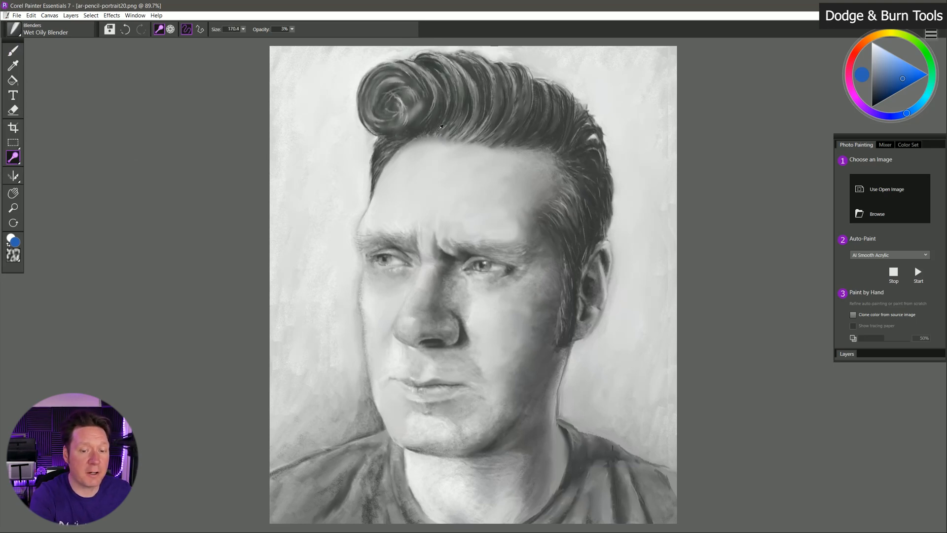
mouse_move(424, 106)
mouse_down()
mouse_move(441, 83)
mouse_move(384, 160)
mouse_up()
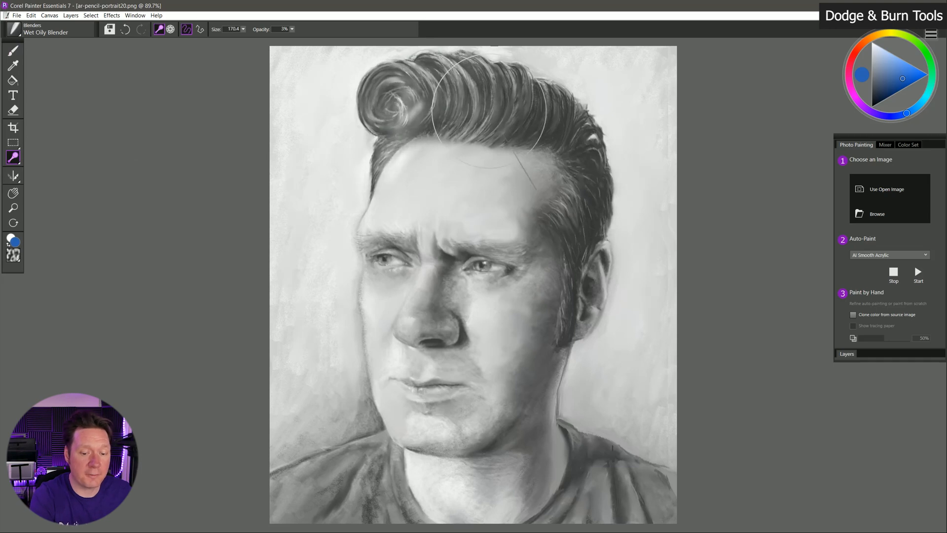
mouse_move(376, 254)
mouse_down()
mouse_move(396, 251)
mouse_move(380, 239)
mouse_move(410, 247)
mouse_up()
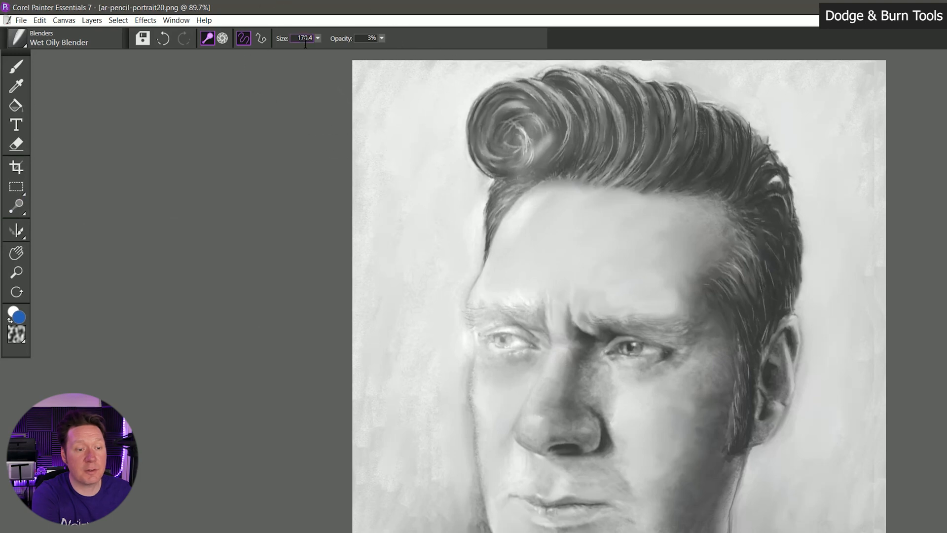
- Darken the portrait's hair down to the ear and the eye on the right with the Burn tool at size 45 and 3% opacity
click(230, 29)
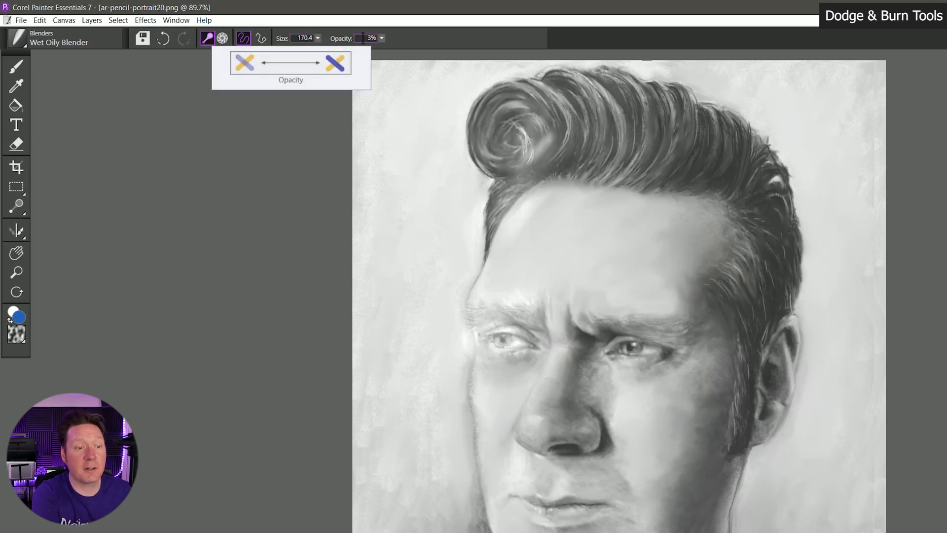
click(222, 38)
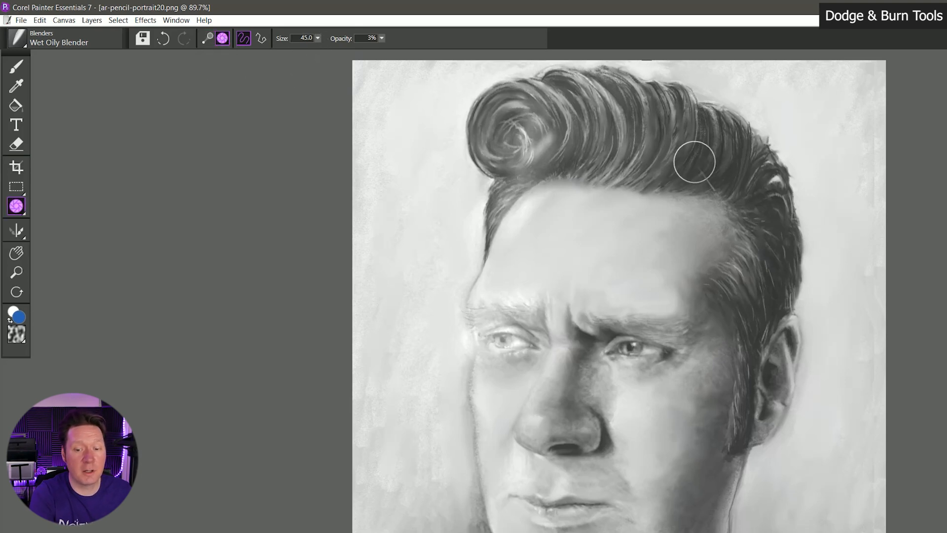
mouse_move(694, 162)
mouse_down()
mouse_move(692, 184)
mouse_move(733, 157)
mouse_move(666, 177)
mouse_move(655, 132)
mouse_move(661, 176)
mouse_move(749, 208)
mouse_move(757, 270)
mouse_move(792, 282)
mouse_move(764, 395)
mouse_up()
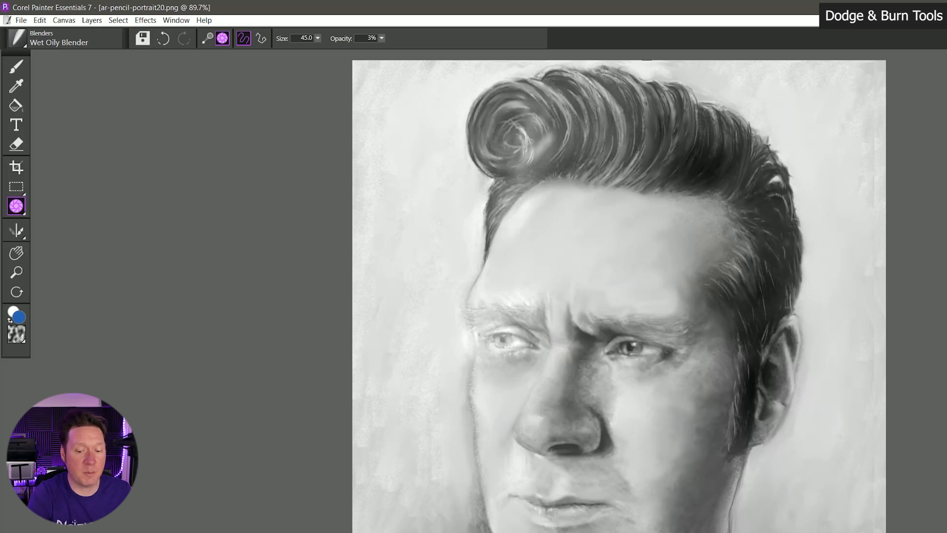
mouse_move(622, 348)
mouse_down()
mouse_move(599, 341)
mouse_move(617, 346)
mouse_up()
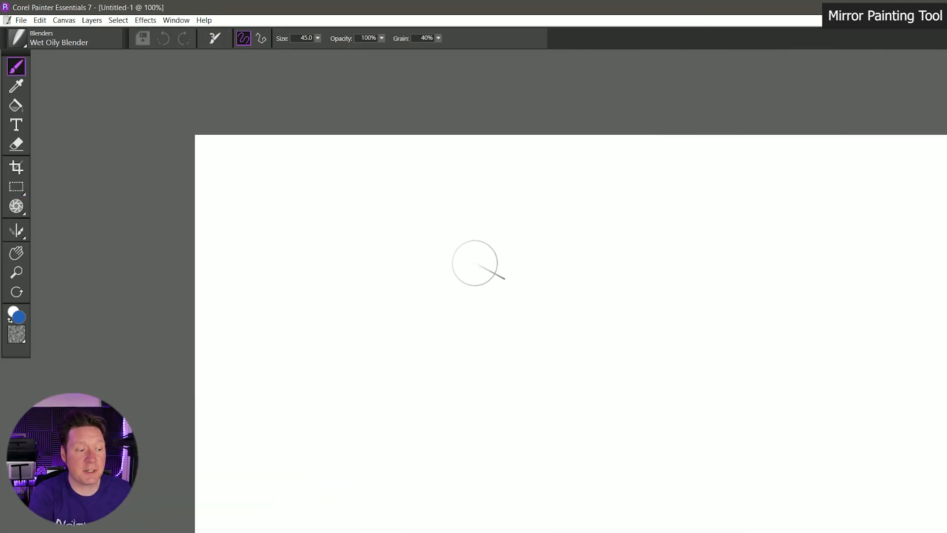
- Activate Mirror Painting with a vertical symmetry line, and choose the Opaque Acrylic brush with black as the color
click(17, 230)
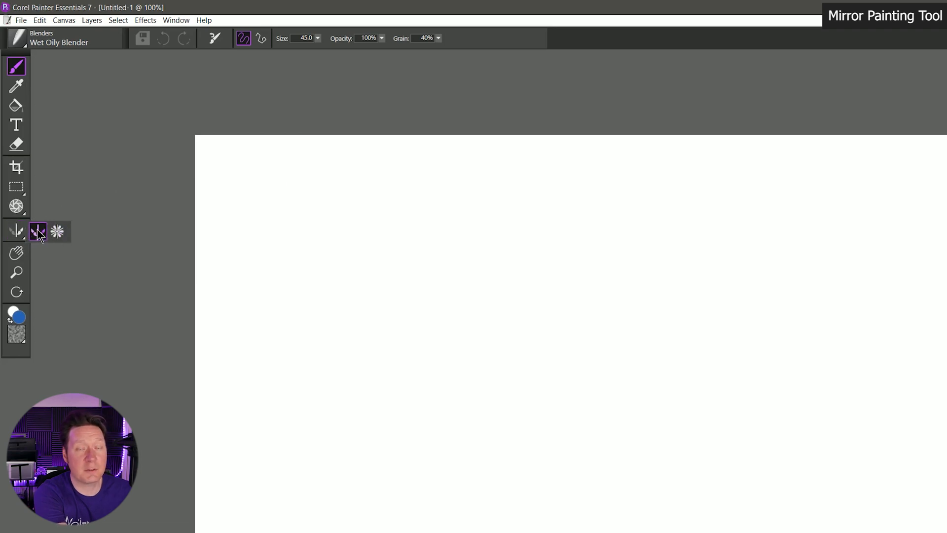
click(39, 232)
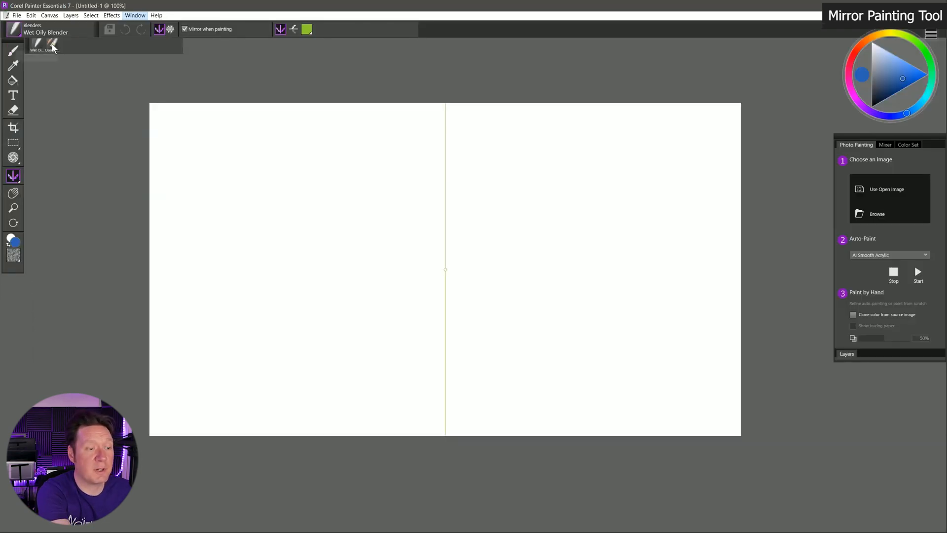
click(68, 59)
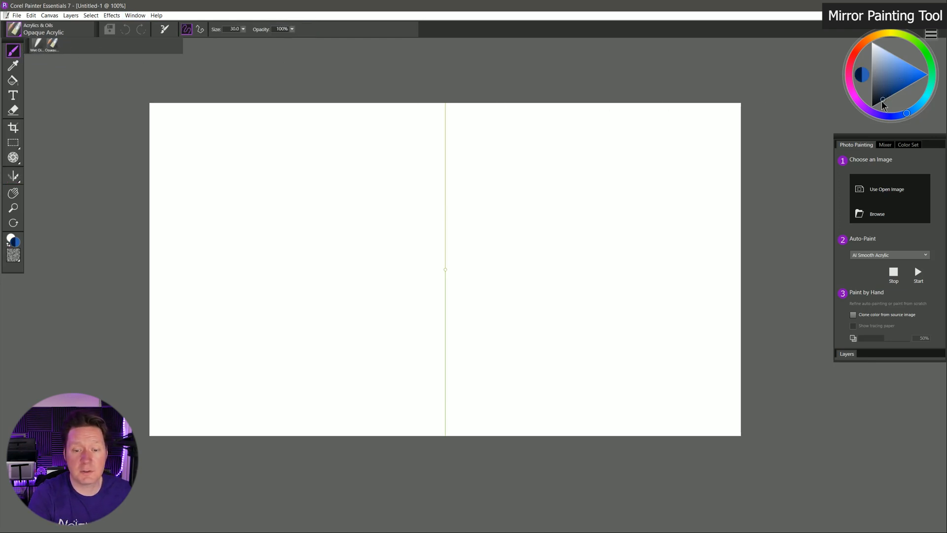
drag(882, 102, 872, 107)
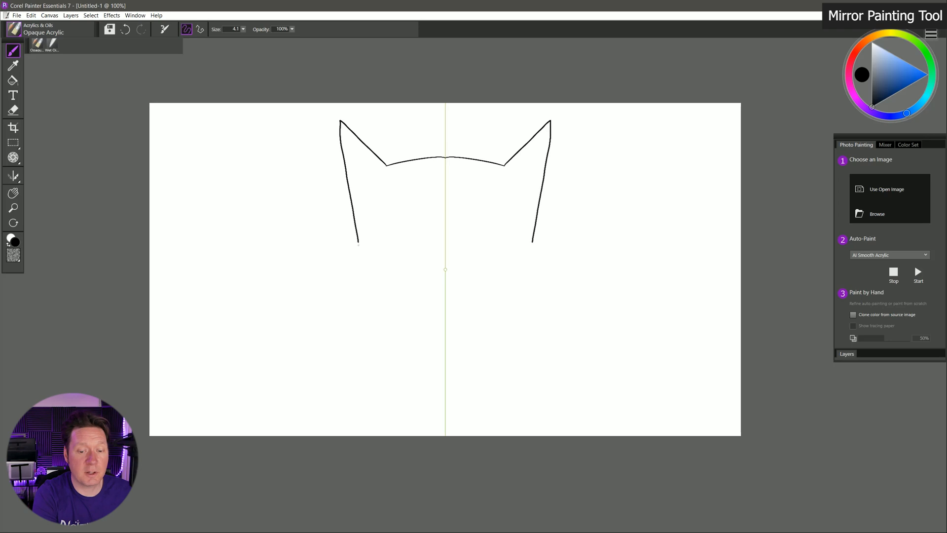
- Paint a symmetrical bat outline about the central mirror line with a size 4.1 brush, and undo it
mouse_move(342, 250)
mouse_down()
mouse_move(225, 180)
mouse_move(180, 269)
mouse_move(171, 379)
mouse_move(248, 319)
mouse_move(251, 350)
mouse_move(303, 328)
mouse_move(326, 342)
mouse_move(369, 343)
mouse_move(441, 422)
mouse_up()
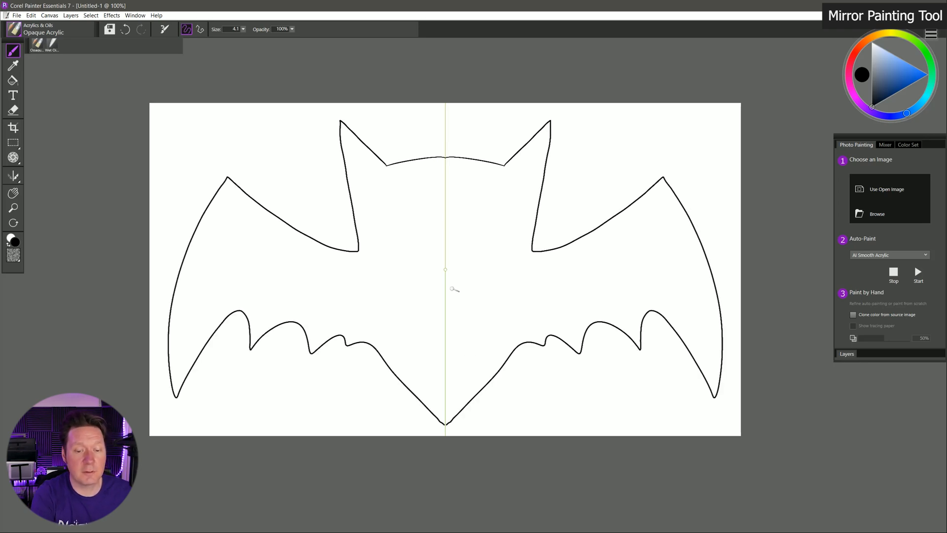
key(ctrl+z)
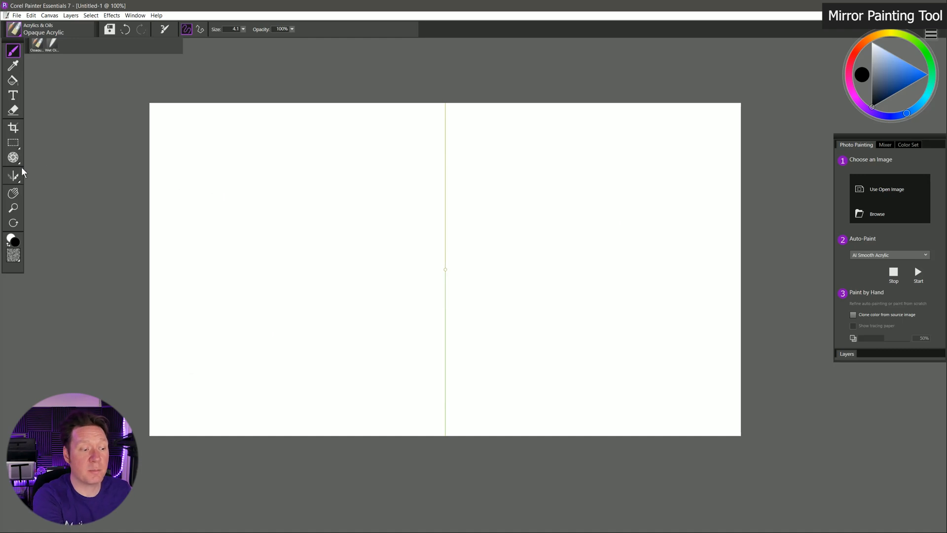
- Move the vertical mirror line into the left part of the canvas and paint a wavy mirrored line down along it
click(14, 175)
drag(445, 269, 328, 252)
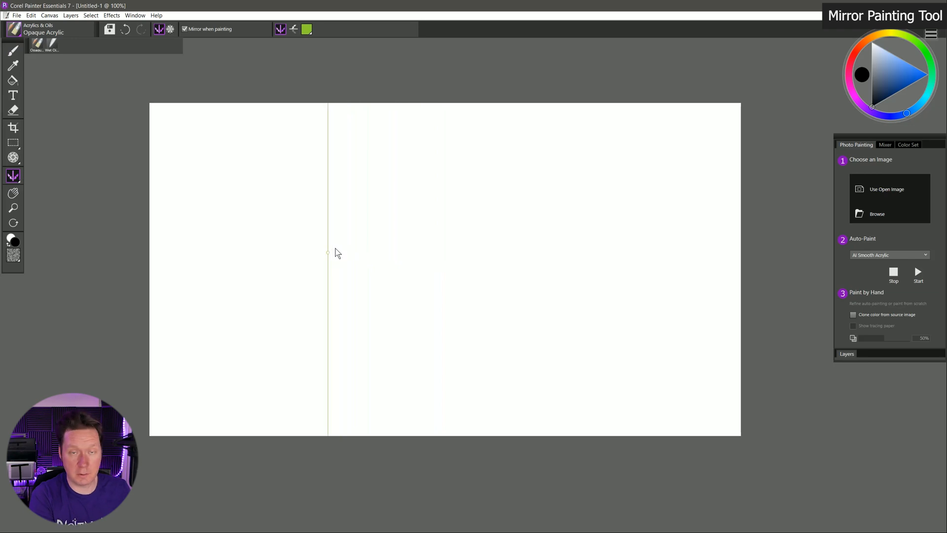
key(b)
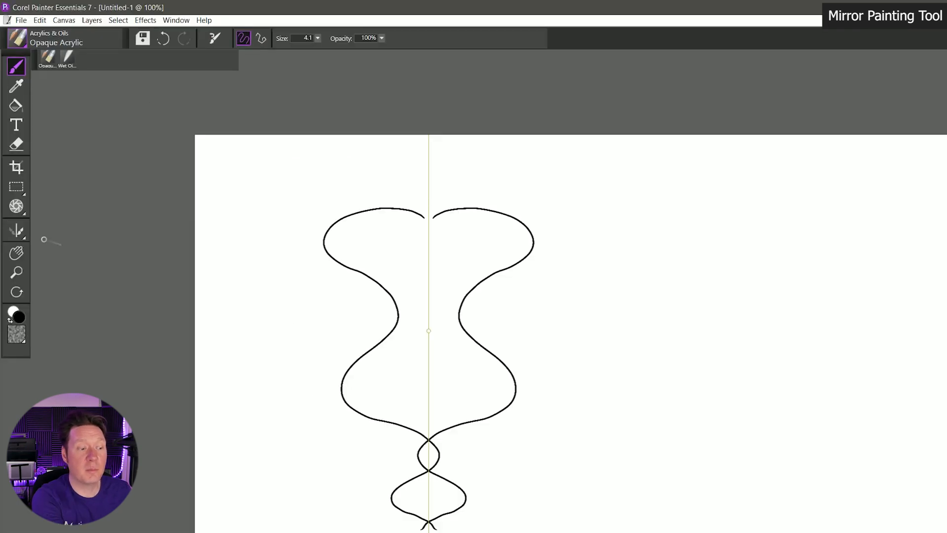
- Return to the Mirror Painting tool and turn off Mirror when painting
click(14, 174)
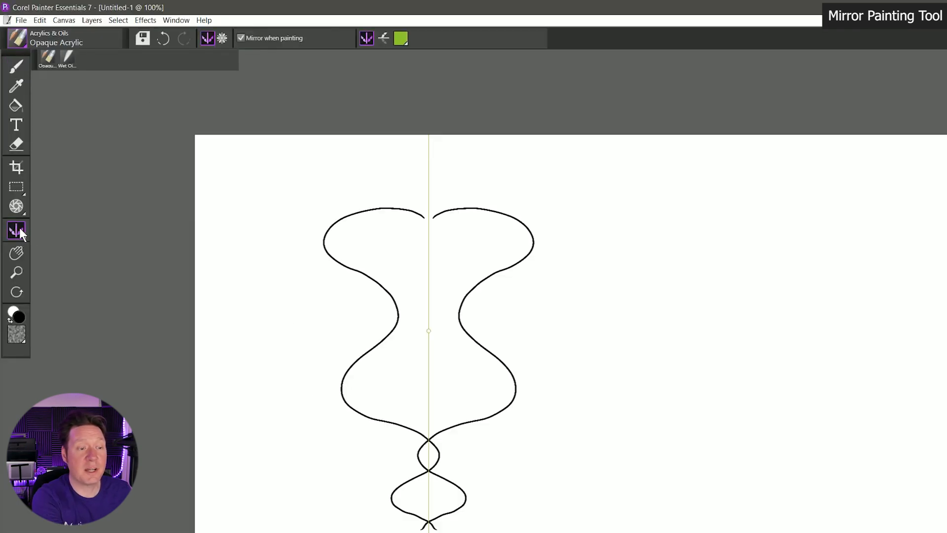
click(241, 36)
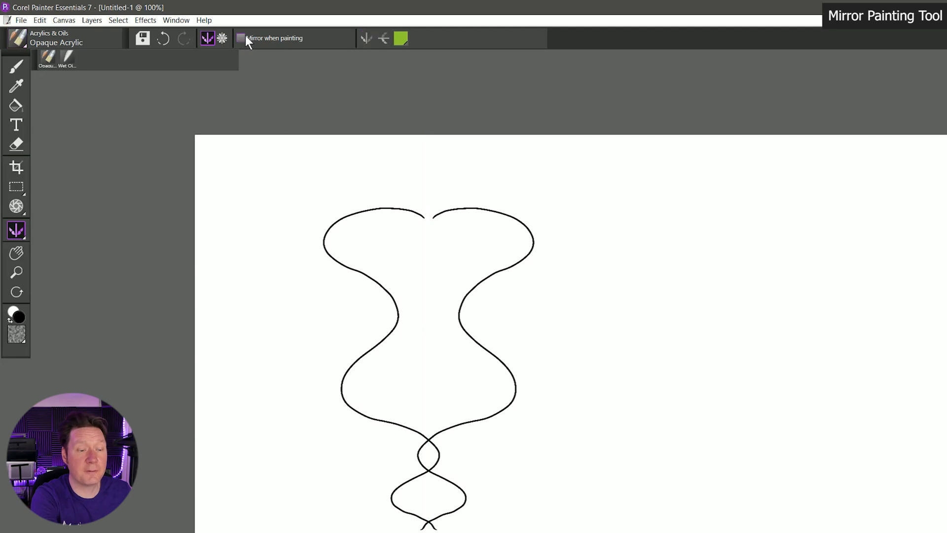
- Turn Mirror when painting back on with both vertical and horizontal symmetry lines, and paint mirrored test strokes across the four quadrants
click(240, 37)
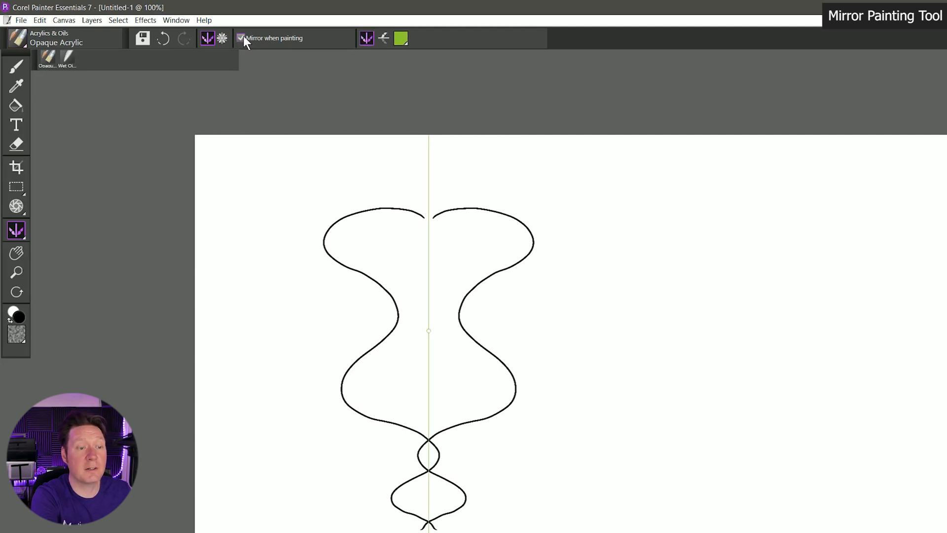
click(383, 38)
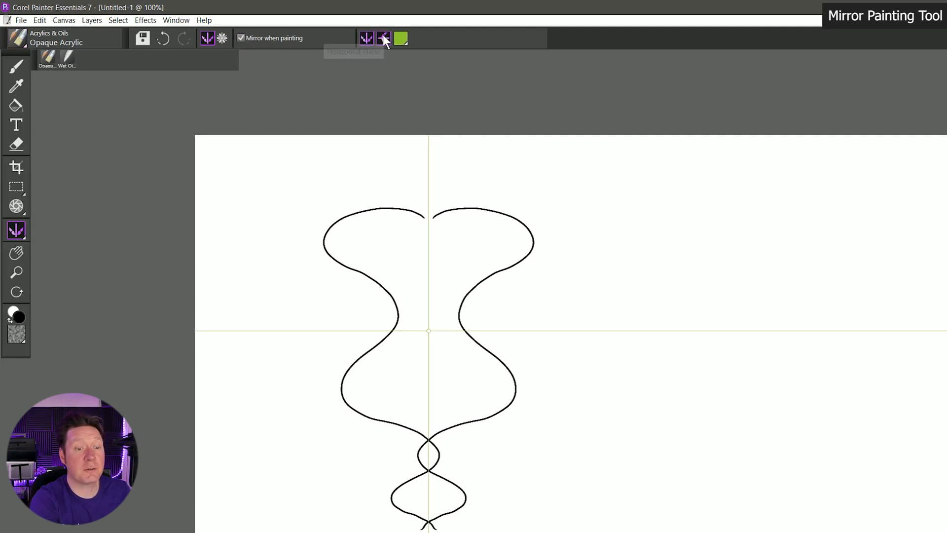
click(366, 38)
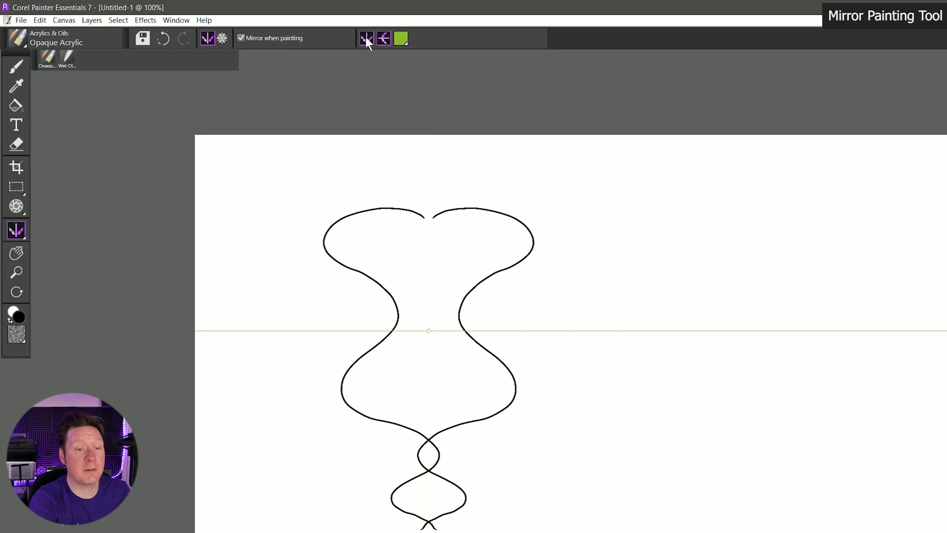
click(365, 36)
click(384, 36)
click(369, 37)
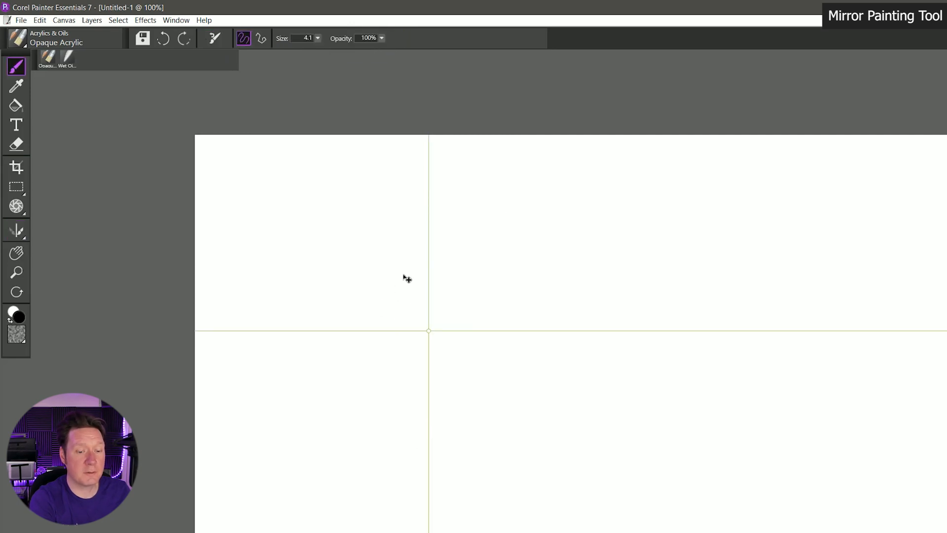
mouse_move(424, 228)
mouse_down()
mouse_move(388, 202)
mouse_move(377, 238)
mouse_move(327, 241)
mouse_move(305, 259)
mouse_move(322, 293)
mouse_move(309, 308)
mouse_move(235, 331)
mouse_up()
drag(427, 299, 371, 330)
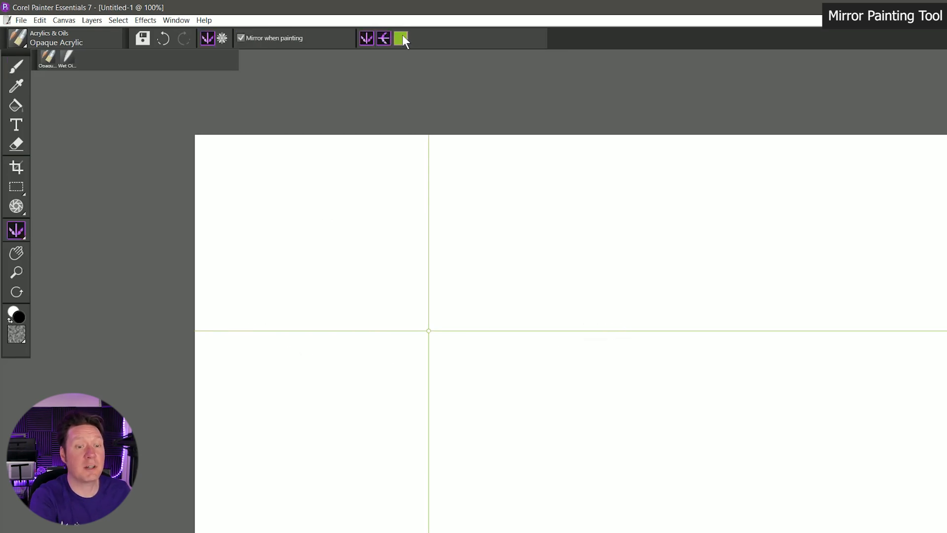
- Change the color of the symmetry lines to red with RGB values 203, 47, 70
click(402, 38)
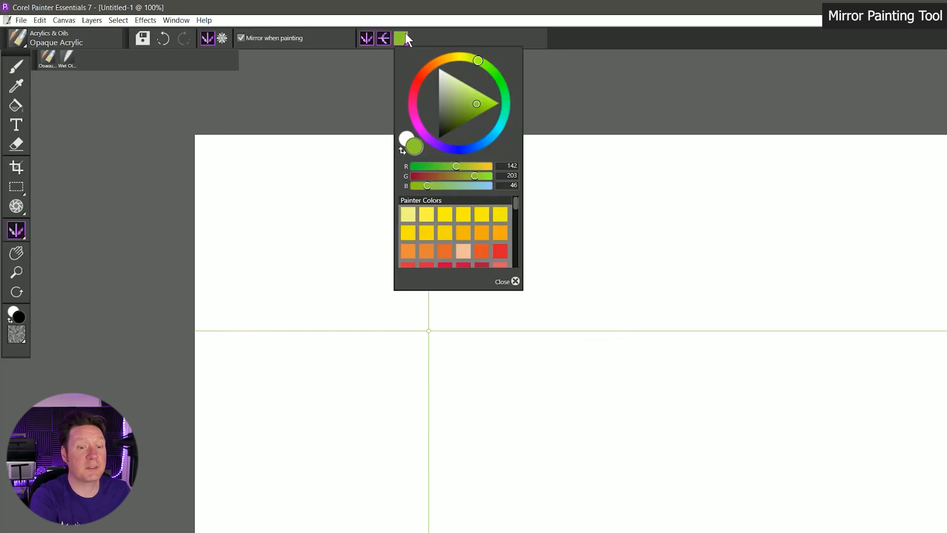
drag(451, 139, 445, 92)
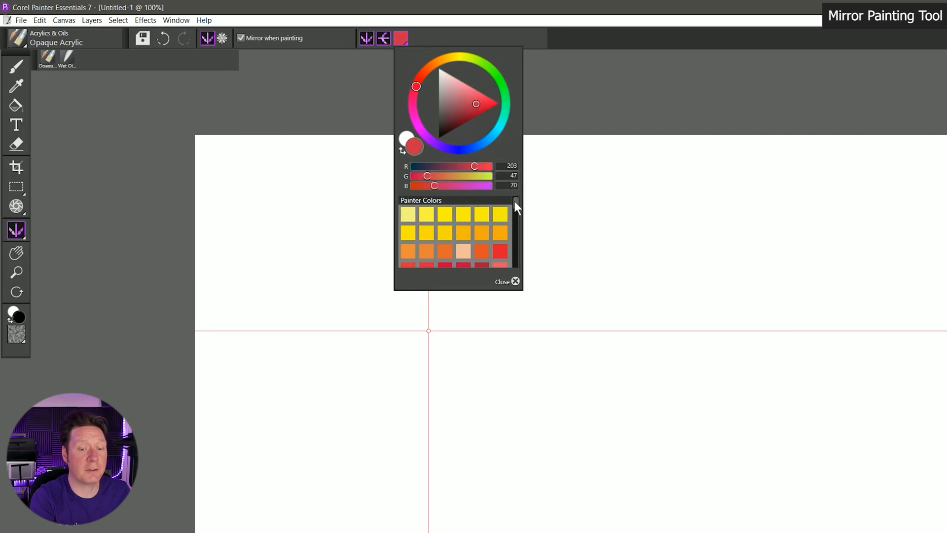
click(515, 281)
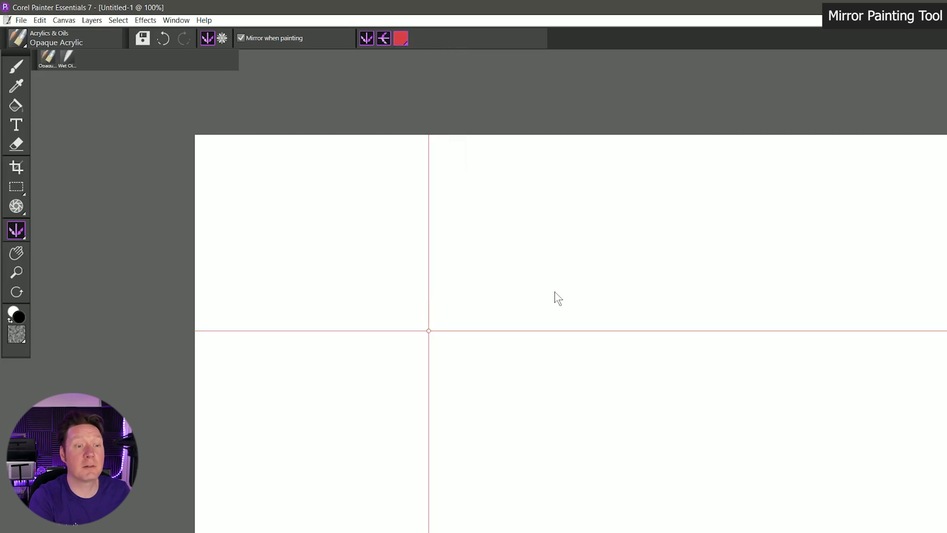
- Switch to Kaleidoscope painting with 3 segments and move the kaleidoscope center point to about the middle of the canvas
click(222, 37)
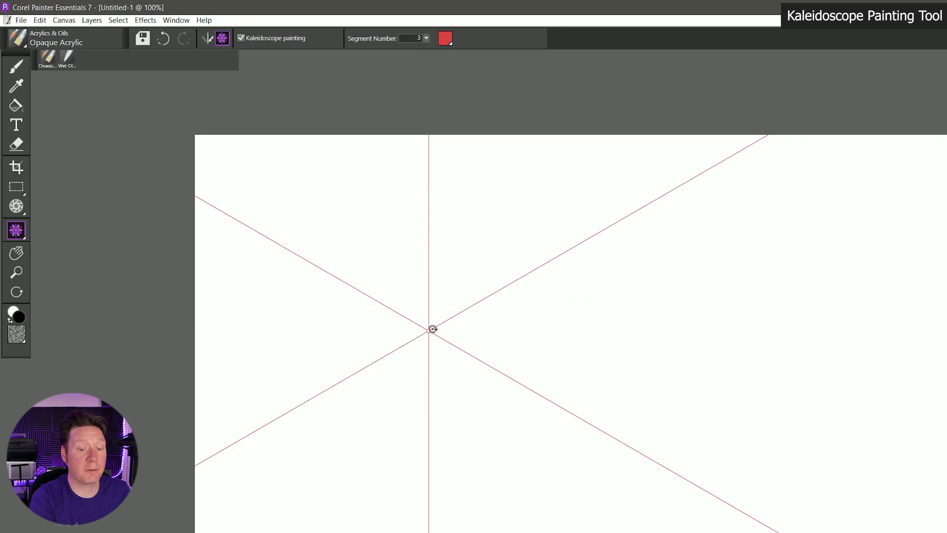
drag(429, 330, 559, 345)
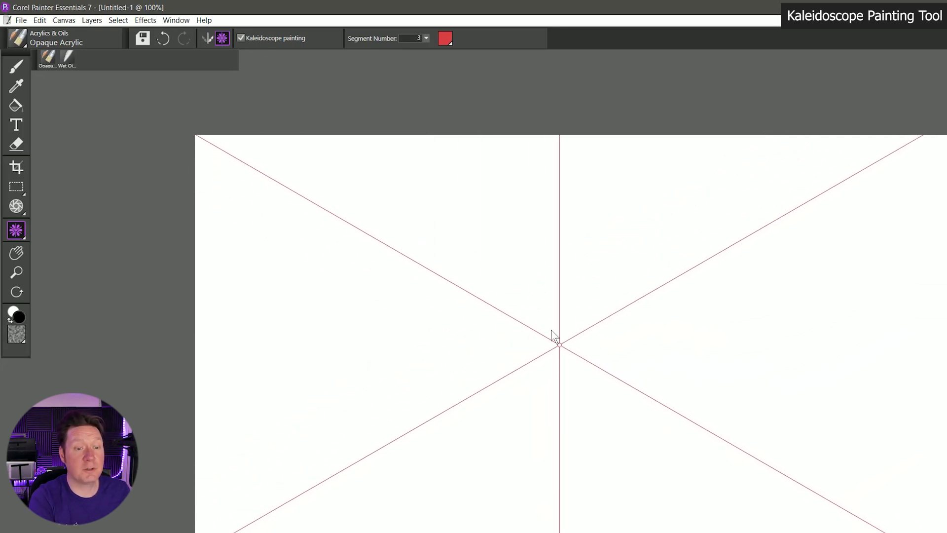
click(426, 38)
- Paint a jagged leaf-like outline and a small inner shape around the center with a size 23.3 brush and 3 kaleidoscope segments
mouse_move(427, 158)
mouse_down()
mouse_move(437, 143)
mouse_move(451, 170)
mouse_move(507, 181)
mouse_up()
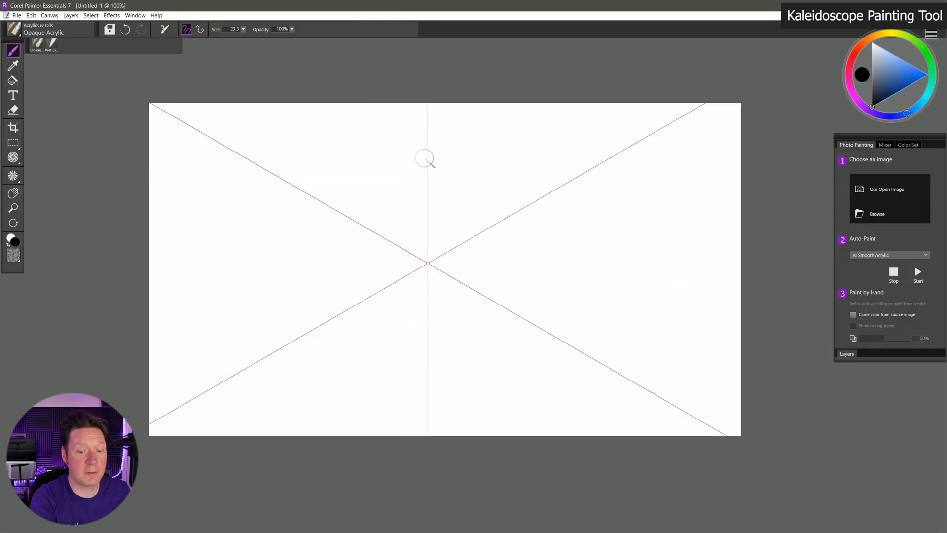
mouse_move(337, 175)
mouse_down()
mouse_move(342, 193)
mouse_move(371, 231)
mouse_up()
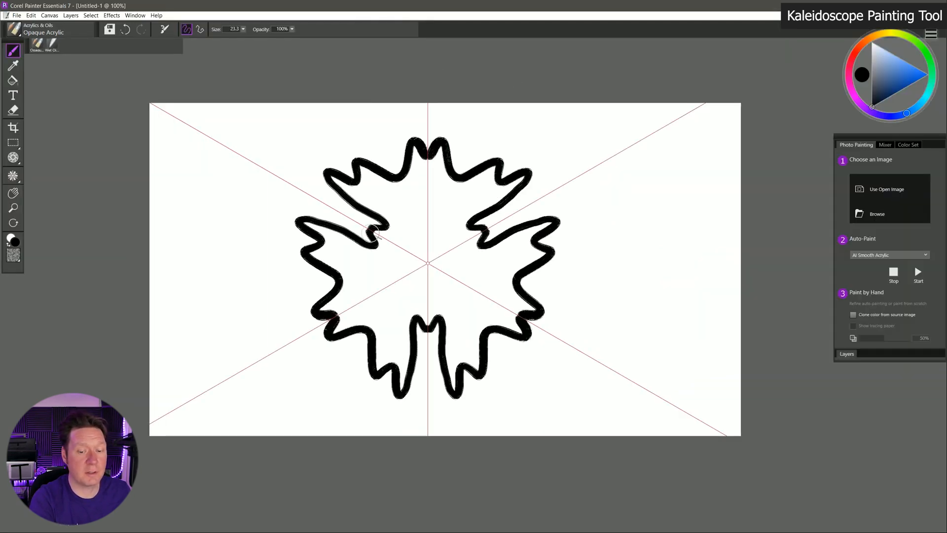
mouse_move(428, 230)
mouse_down()
mouse_move(410, 266)
mouse_move(459, 271)
mouse_up()
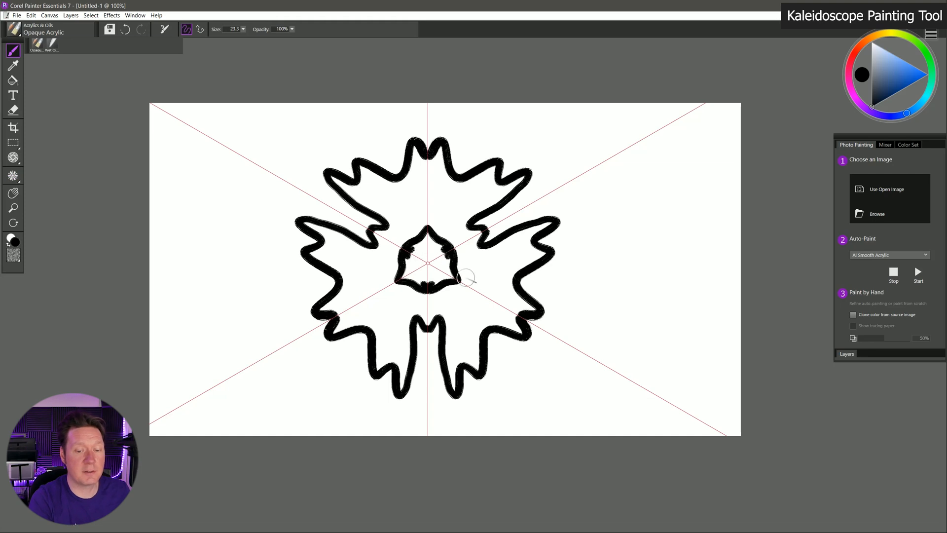
- Paint a kaleidoscope pattern with 4 segments, and another radial pattern with the segment number set to 12
click(13, 176)
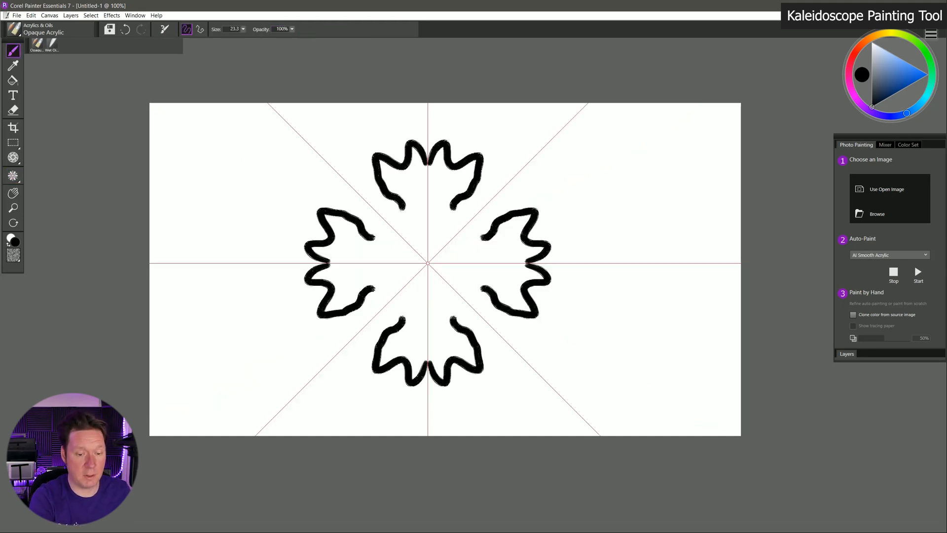
mouse_move(378, 234)
mouse_down()
mouse_move(395, 220)
mouse_move(410, 228)
mouse_move(408, 244)
mouse_up()
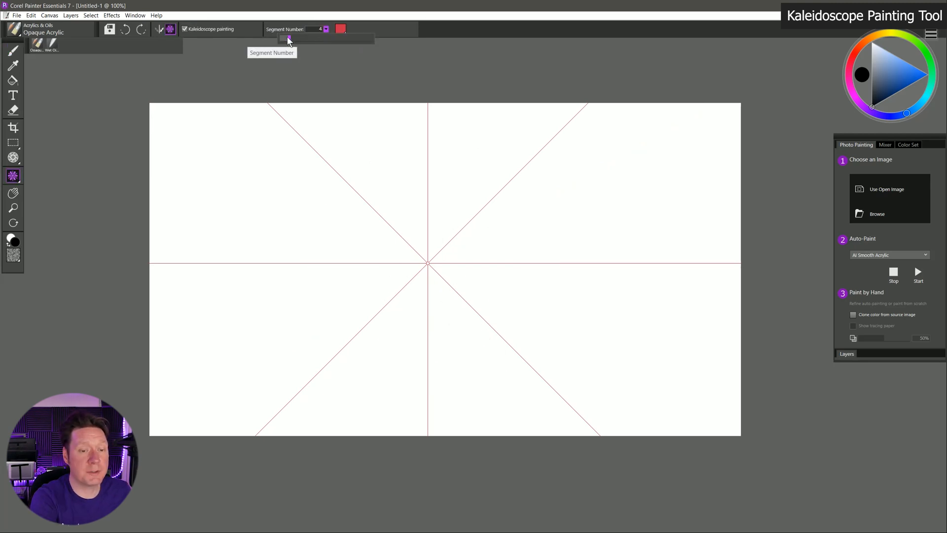
drag(289, 39, 370, 46)
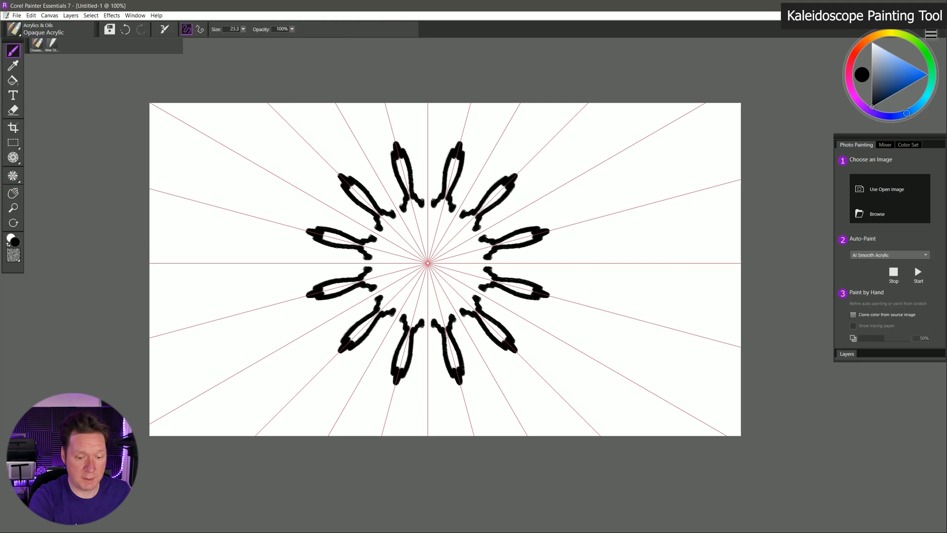
mouse_move(419, 187)
mouse_down()
mouse_move(422, 163)
mouse_move(394, 138)
mouse_move(363, 116)
mouse_move(358, 133)
mouse_up()
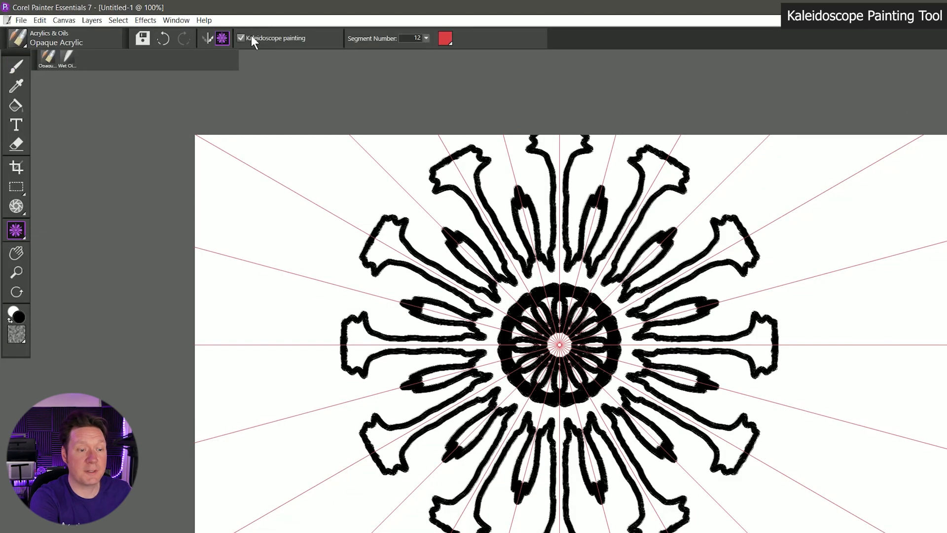
- Turn off Kaleidoscope painting, and go through the Grabber, Rotate Page and paper grain options
click(252, 41)
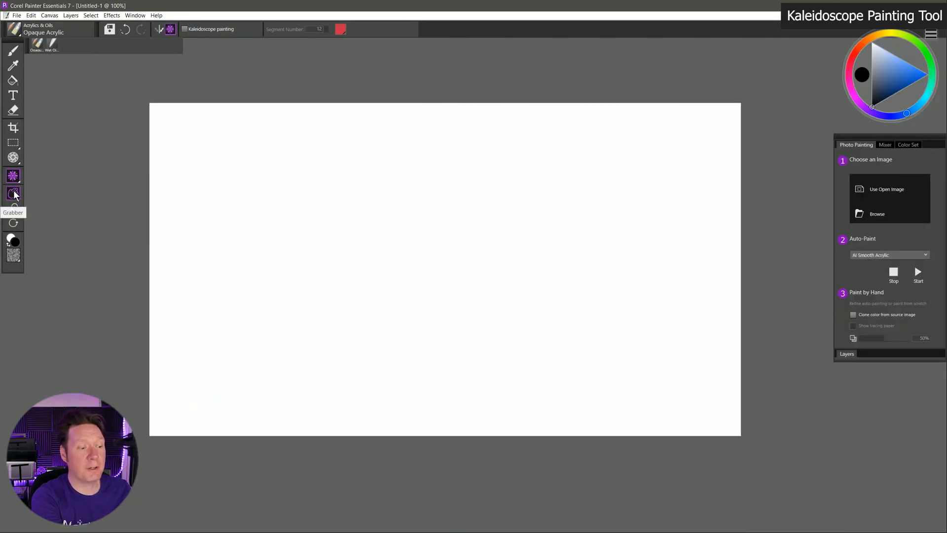
click(14, 194)
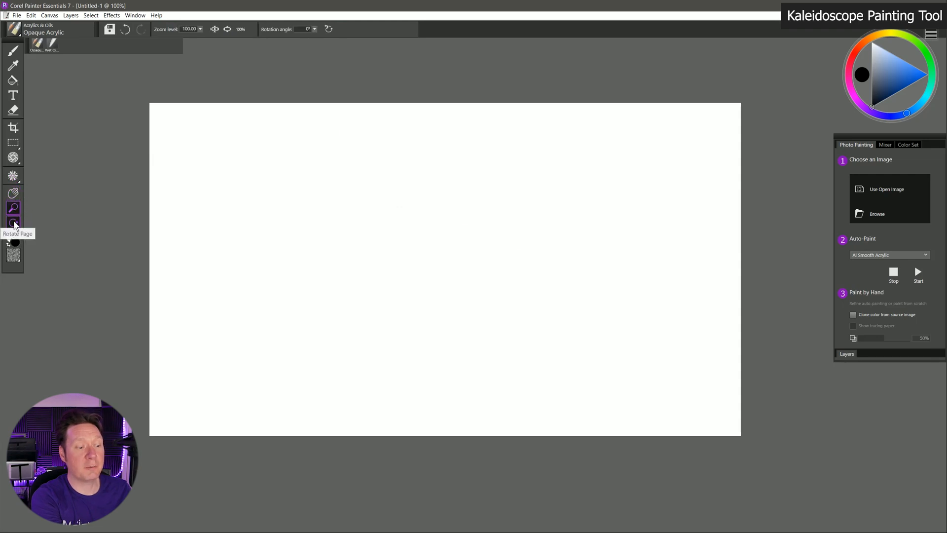
click(14, 224)
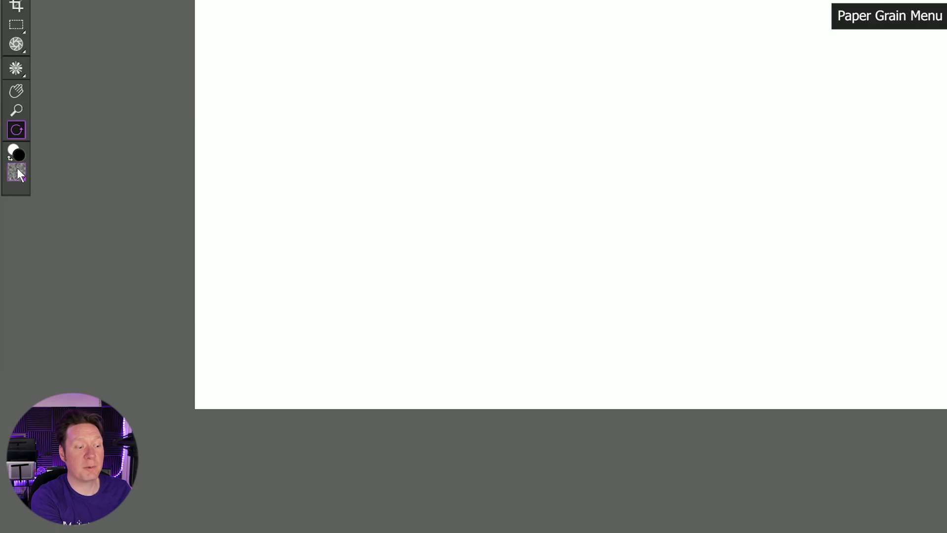
click(16, 170)
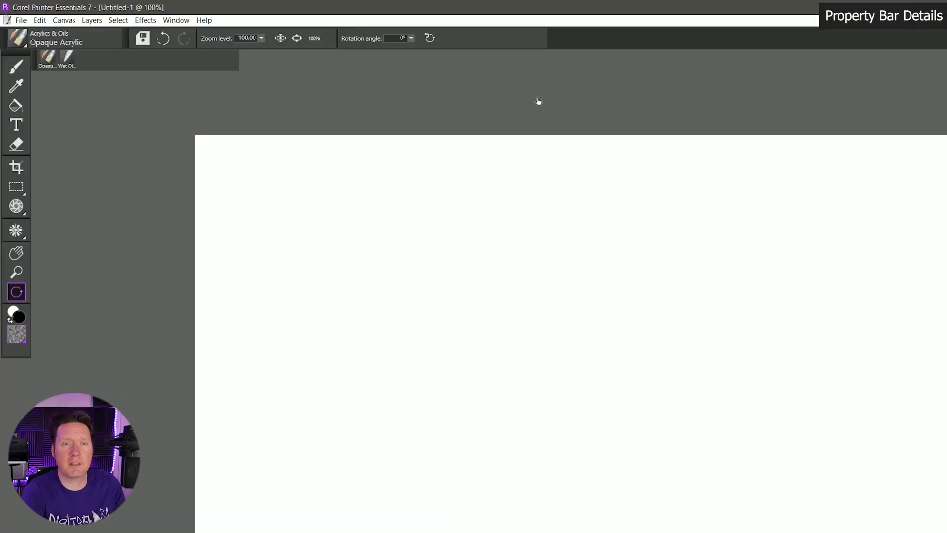
- Choose the Broad Water Brush from Digital Watercolor and examine its grain and watercolor settings
click(16, 66)
click(17, 38)
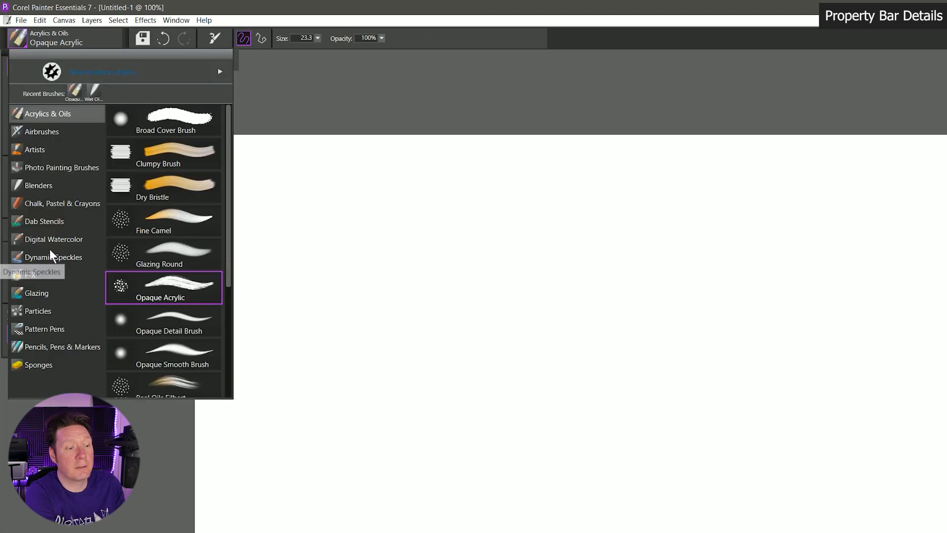
click(54, 240)
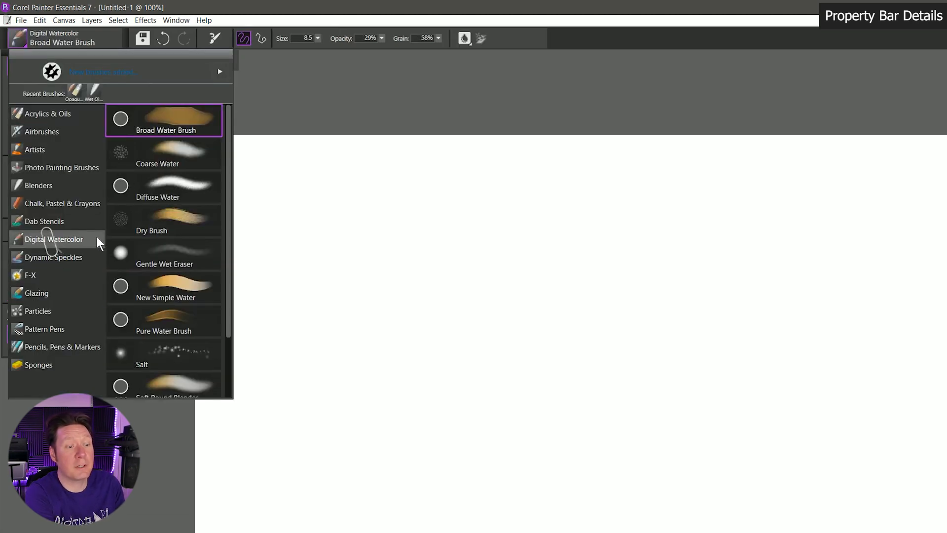
click(180, 120)
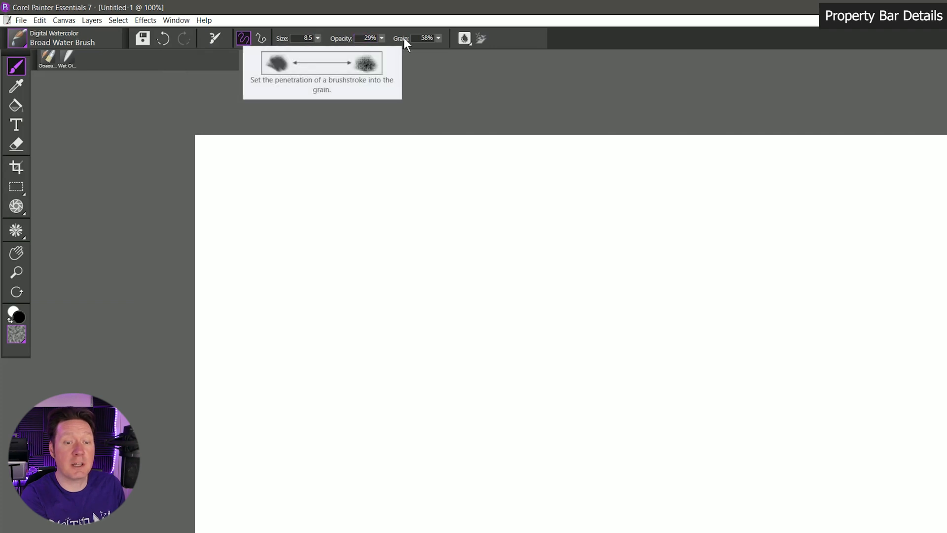
click(464, 38)
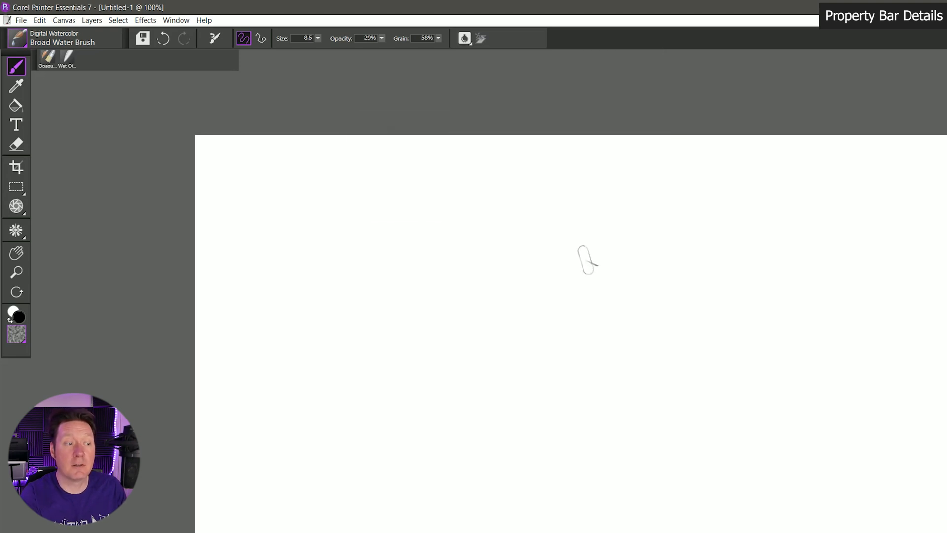
- Choose brushes from Particles, Dab Stencils and Dynamic Speckles, and examine their properties, including the Flow Jet's Speckle Size
click(18, 39)
click(40, 310)
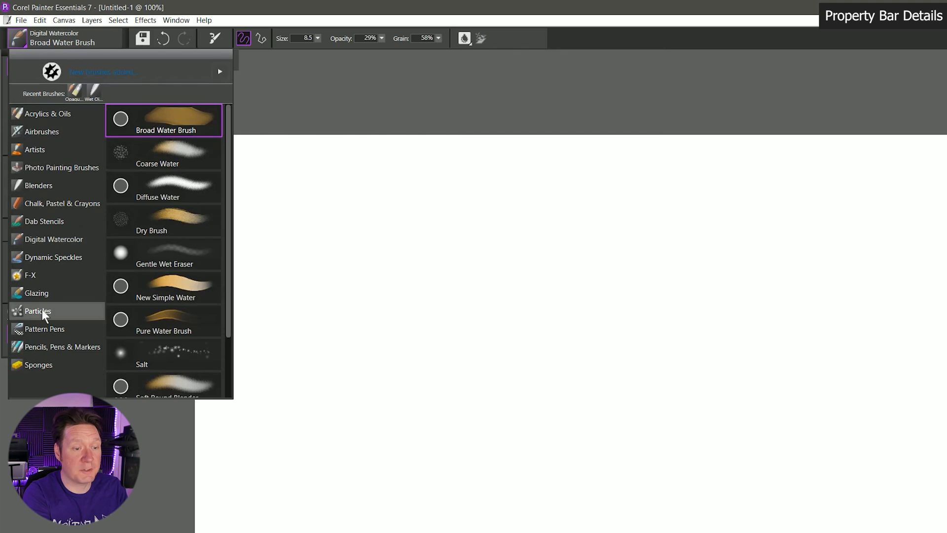
click(439, 83)
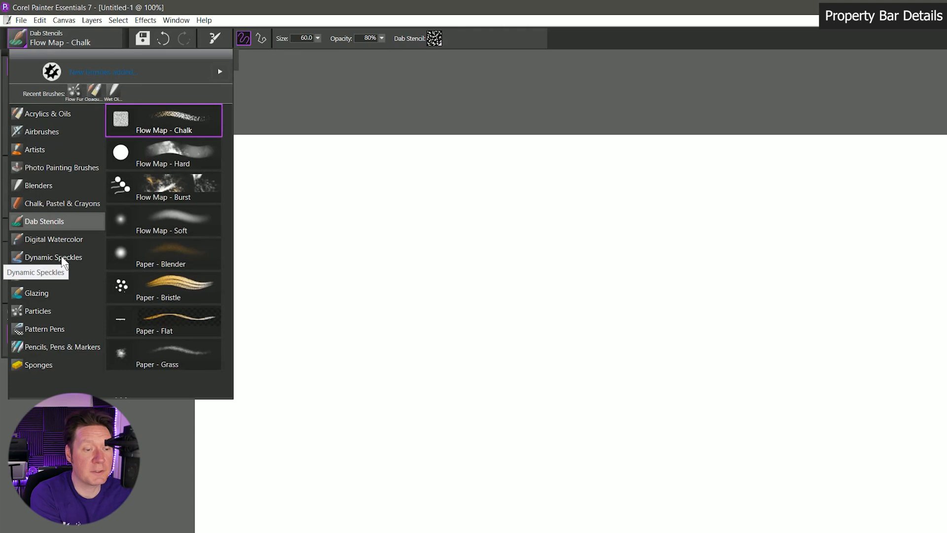
click(63, 260)
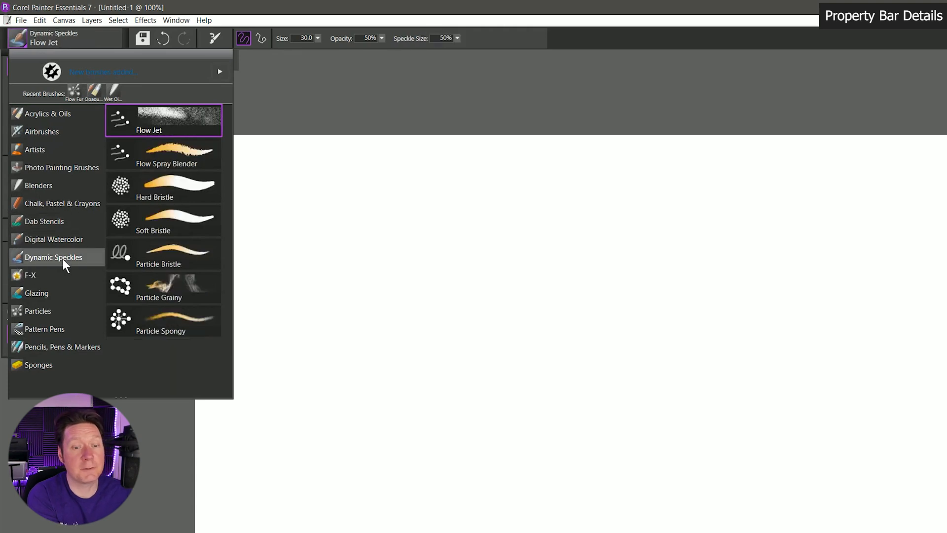
click(411, 34)
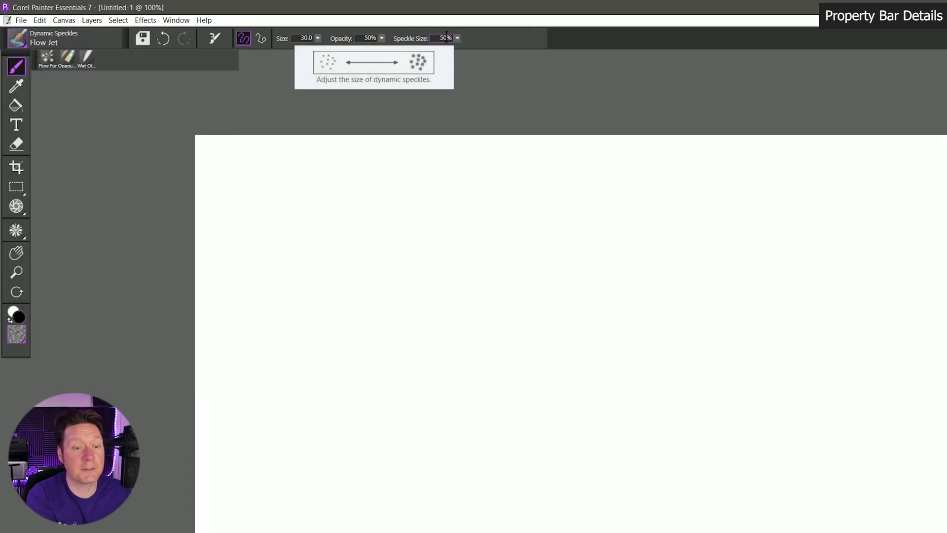
- Choose the Pattern Pen Masked brush and examine the Painter Patterns available for it
click(18, 38)
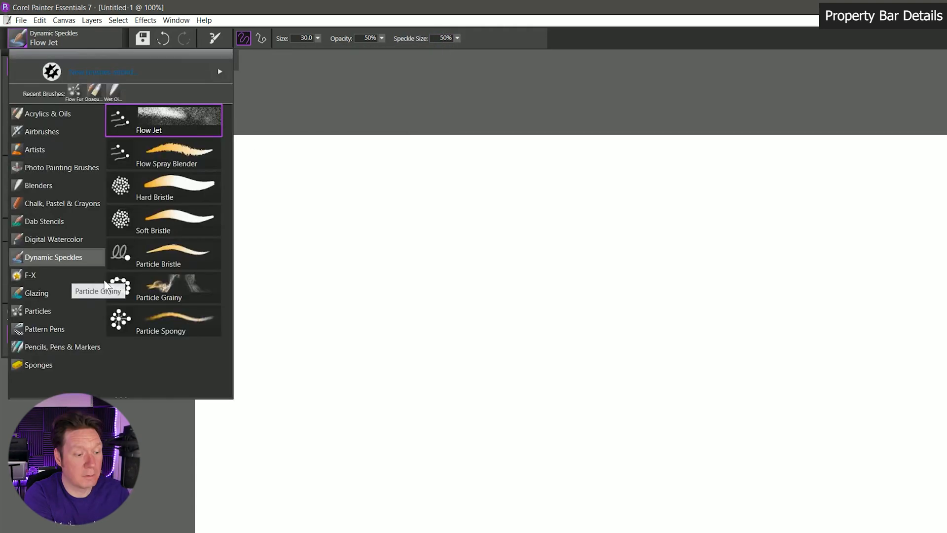
click(46, 330)
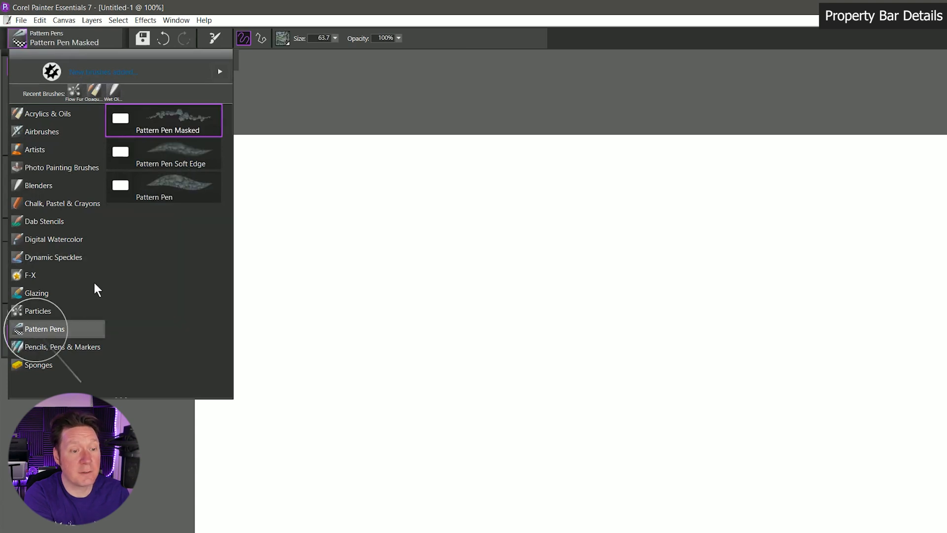
click(286, 93)
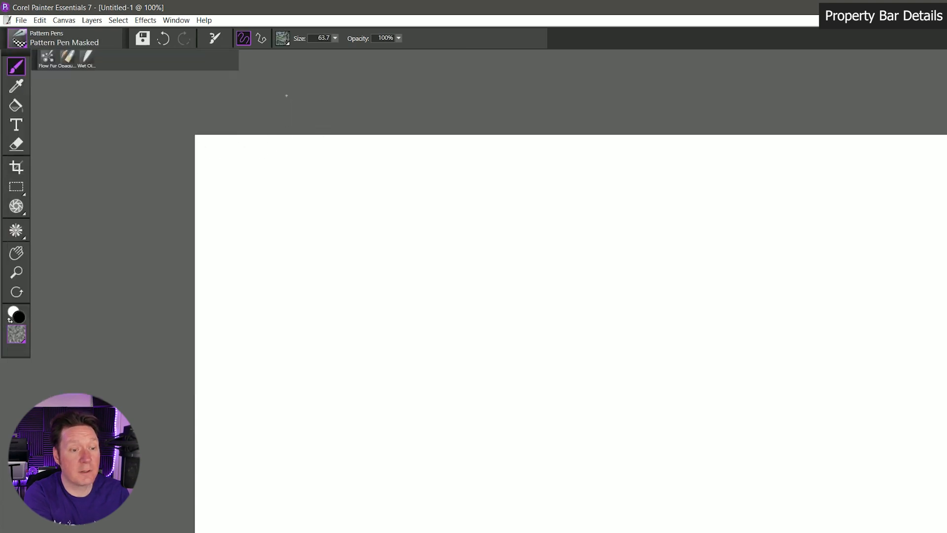
click(280, 38)
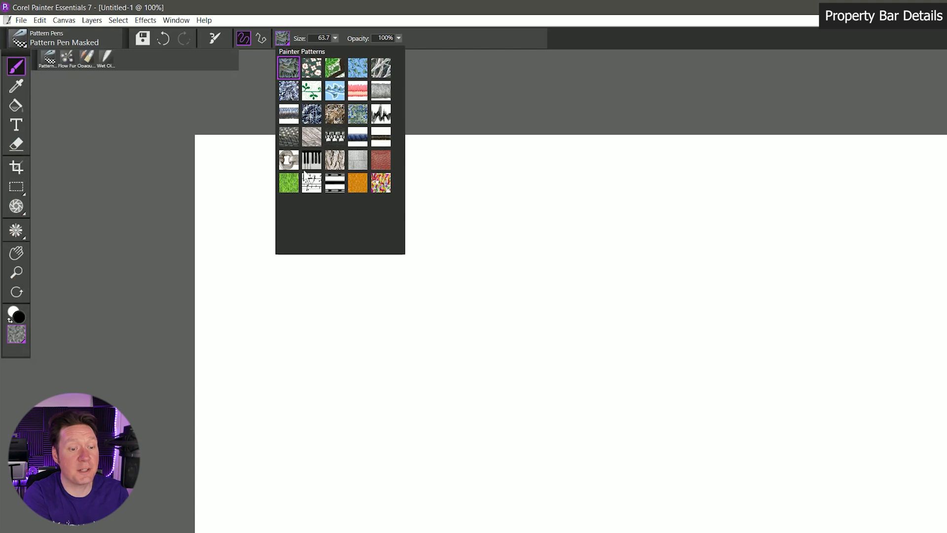
- Switch back to the Digital Watercolor Broad Water Brush and show its diffusion, wet fringe and drying options
click(20, 40)
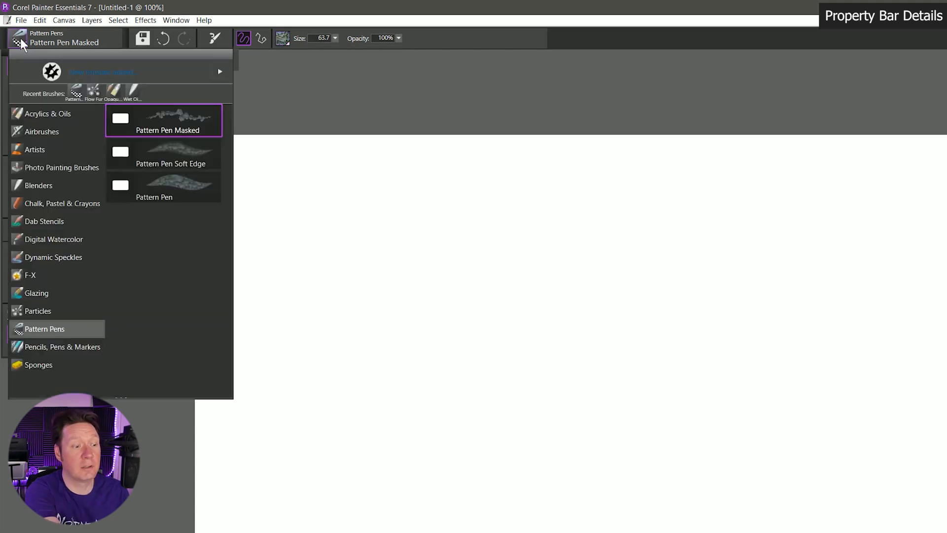
click(46, 240)
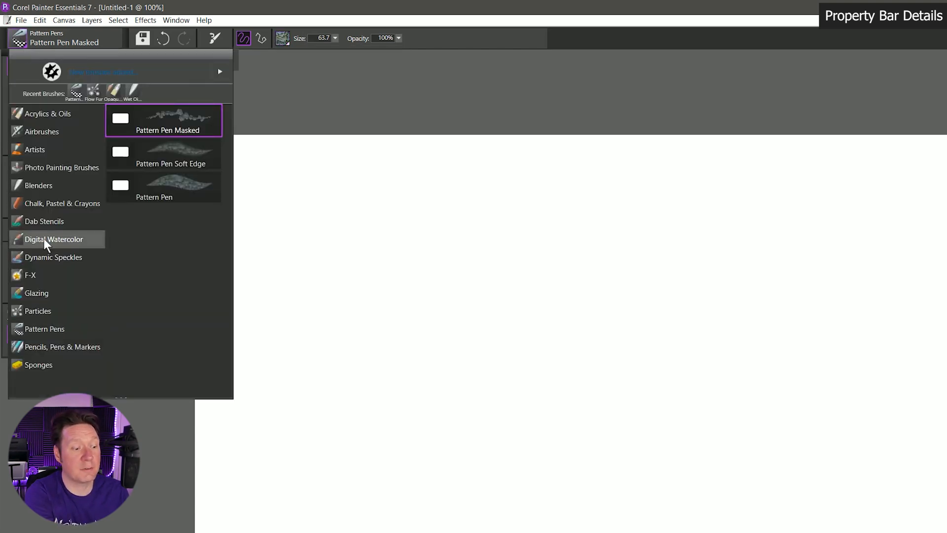
click(464, 38)
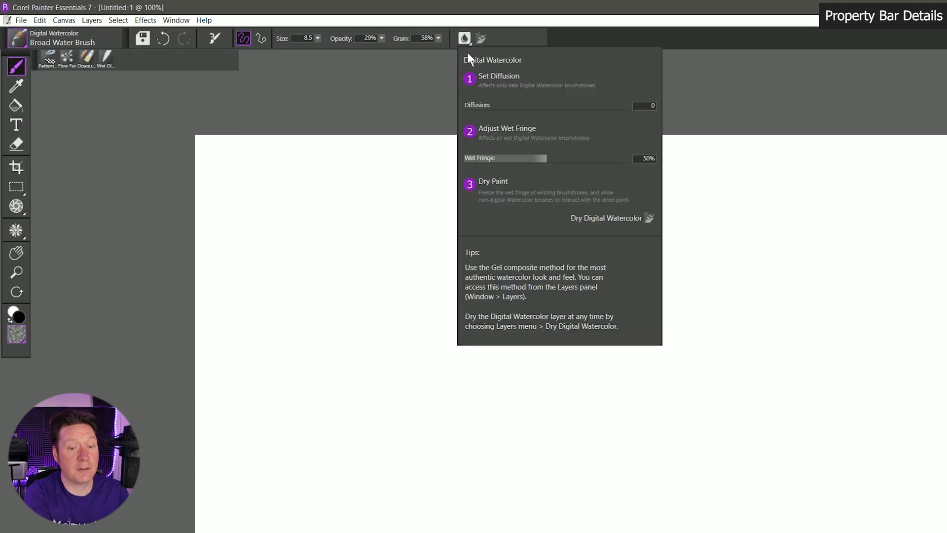